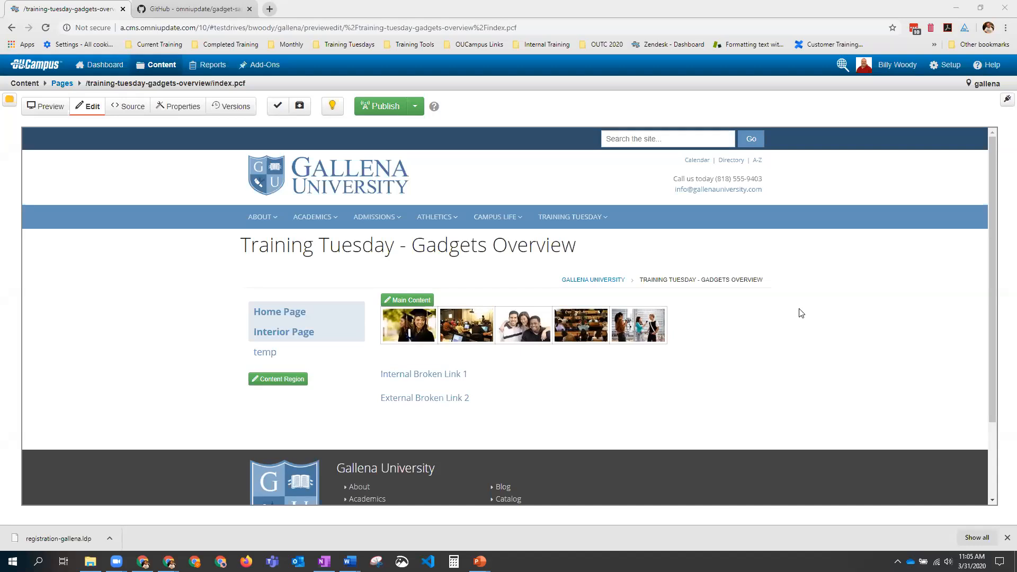
# Step: Expand the gadgets sidebar and compare the gadgets offered on the dashboard, on the page and in the Main Content editor
pyautogui.click(1005, 101)
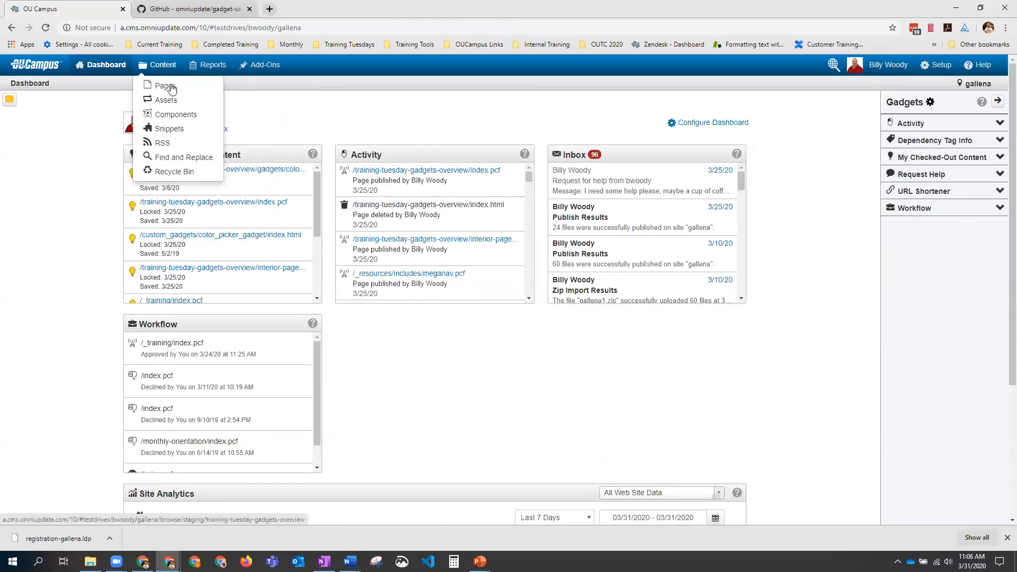
pyautogui.click(12, 28)
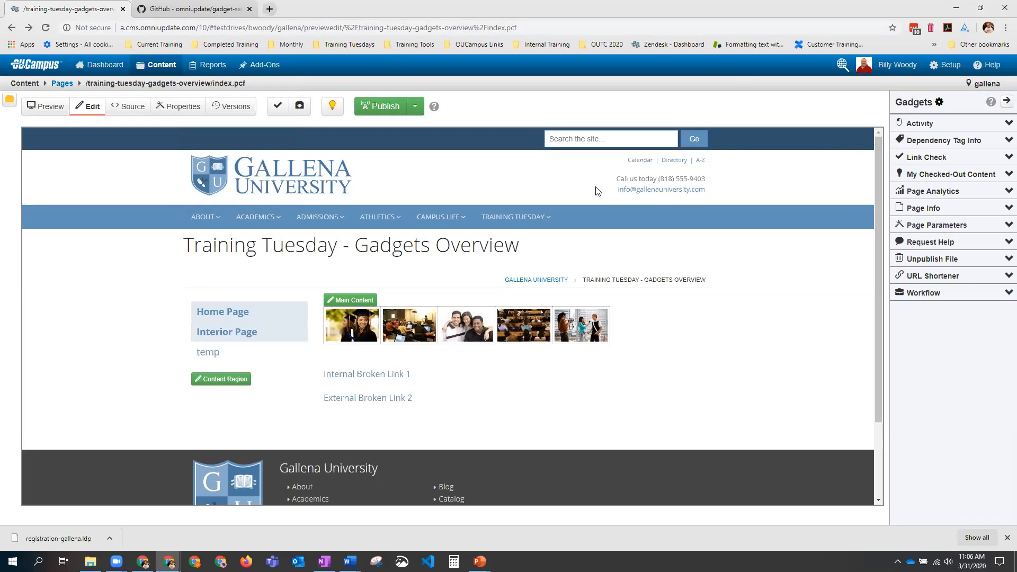
pyautogui.click(364, 301)
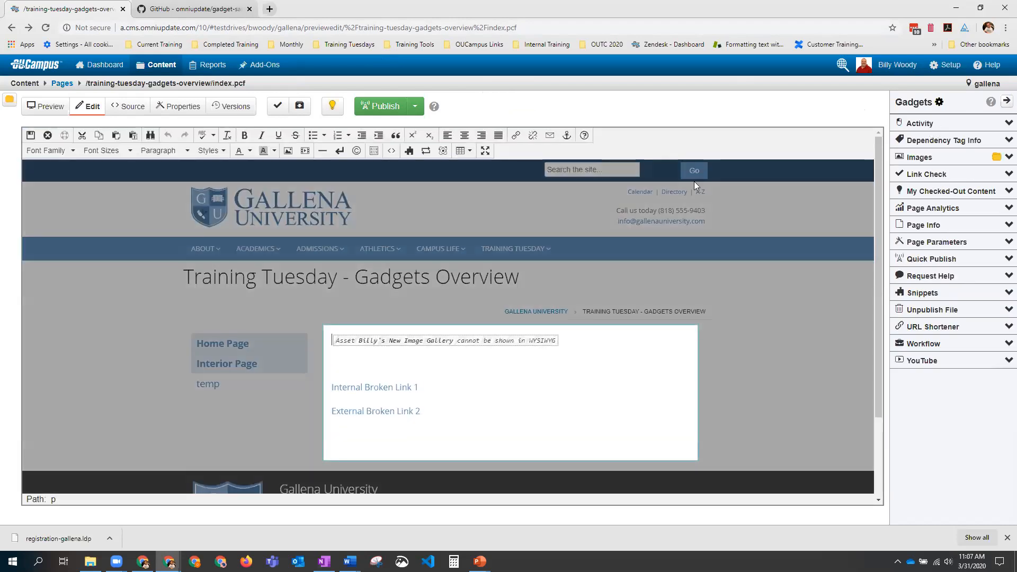
pyautogui.click(47, 136)
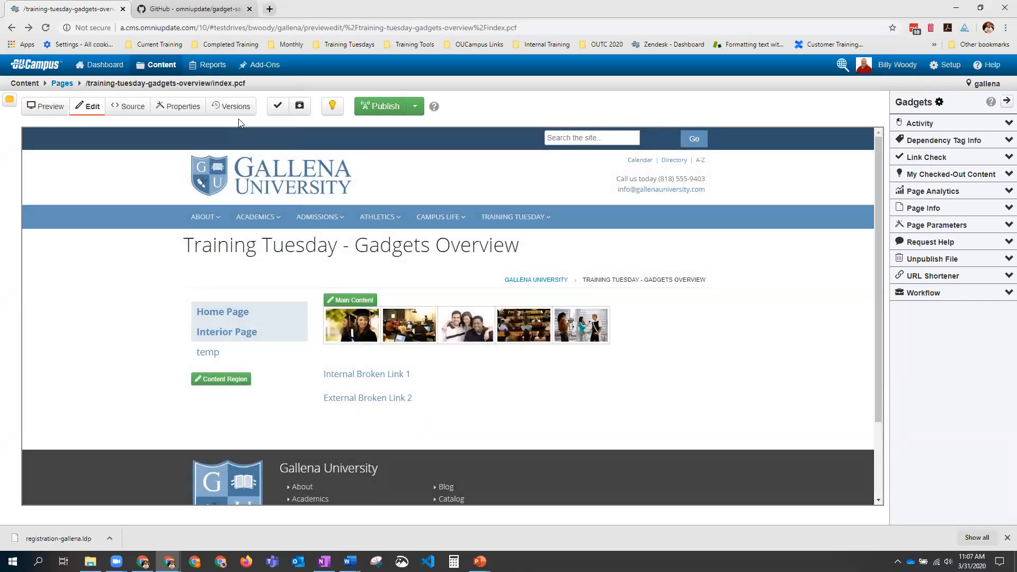
# Step: Open the Marketplace add-on and look through the full list of gadgets for ones not yet installed
pyautogui.click(261, 65)
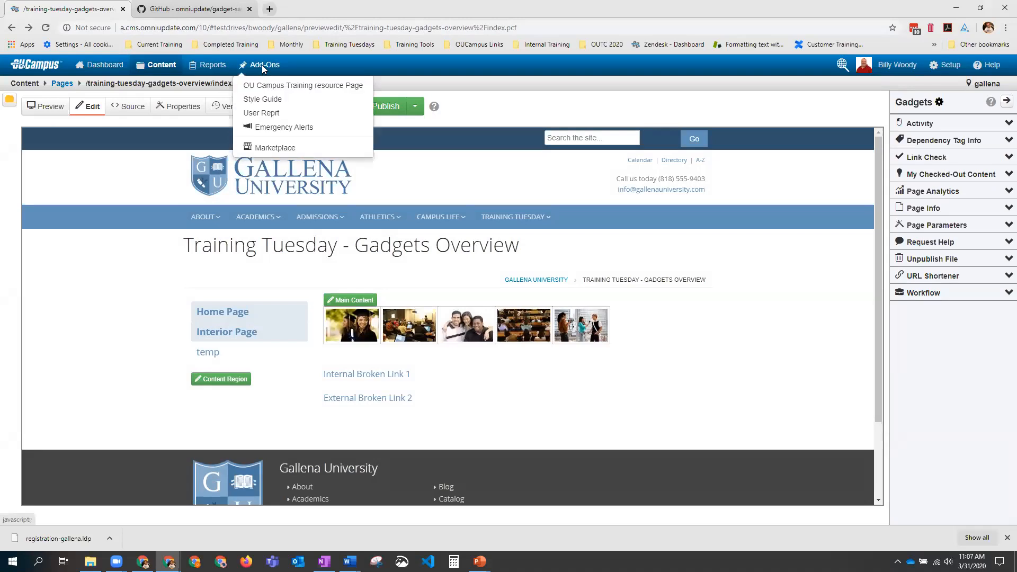
pyautogui.click(274, 148)
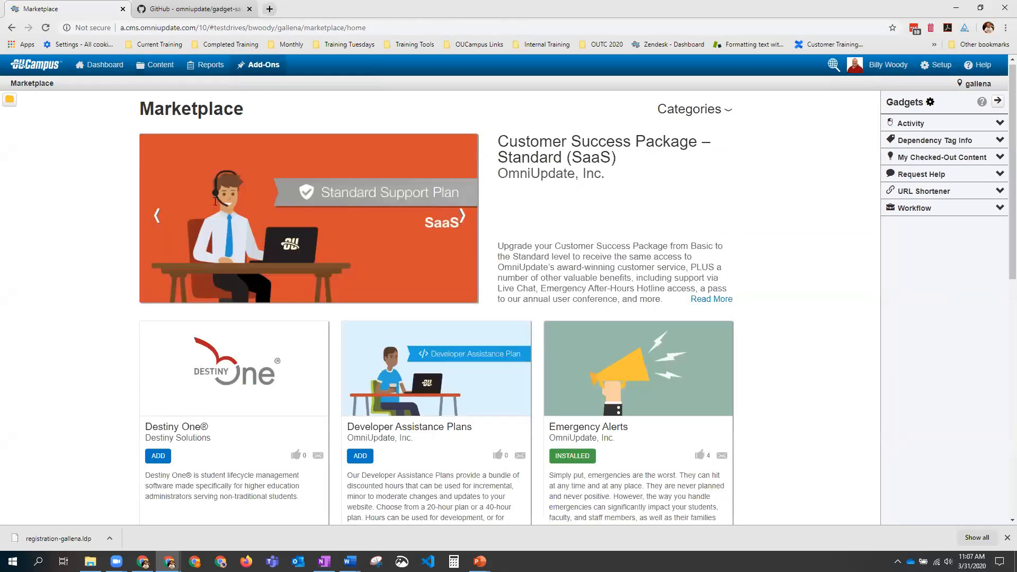
pyautogui.scroll(-7, 427, 211)
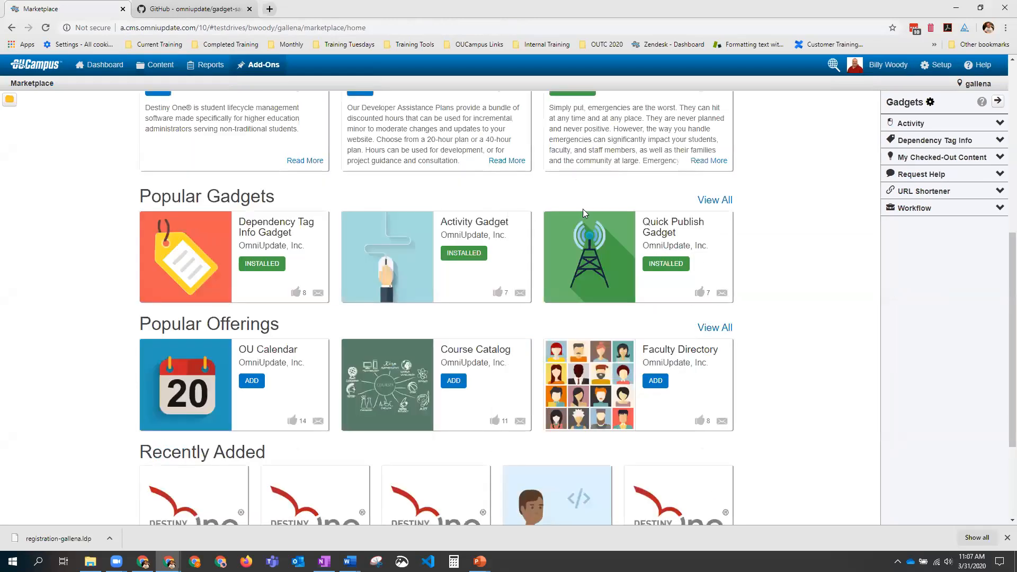
pyautogui.click(724, 204)
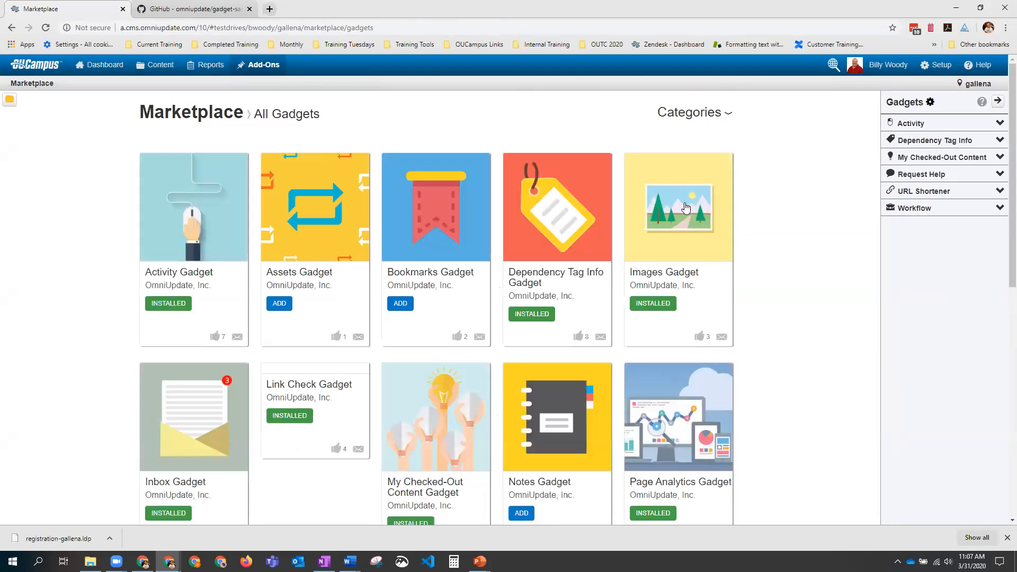
pyautogui.scroll(-3, 685, 206)
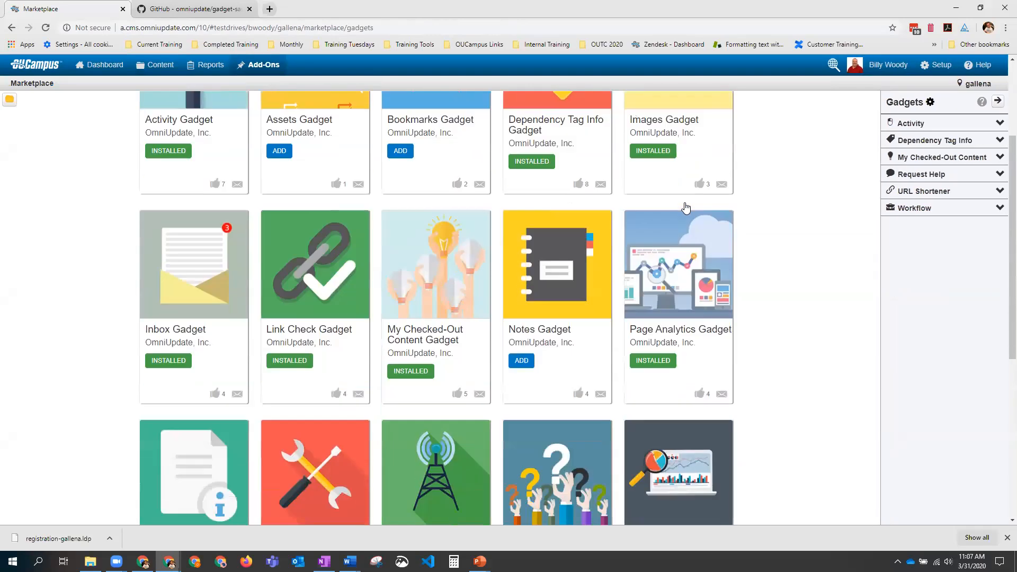
pyautogui.scroll(-1, 686, 206)
pyautogui.scroll(-6, 684, 206)
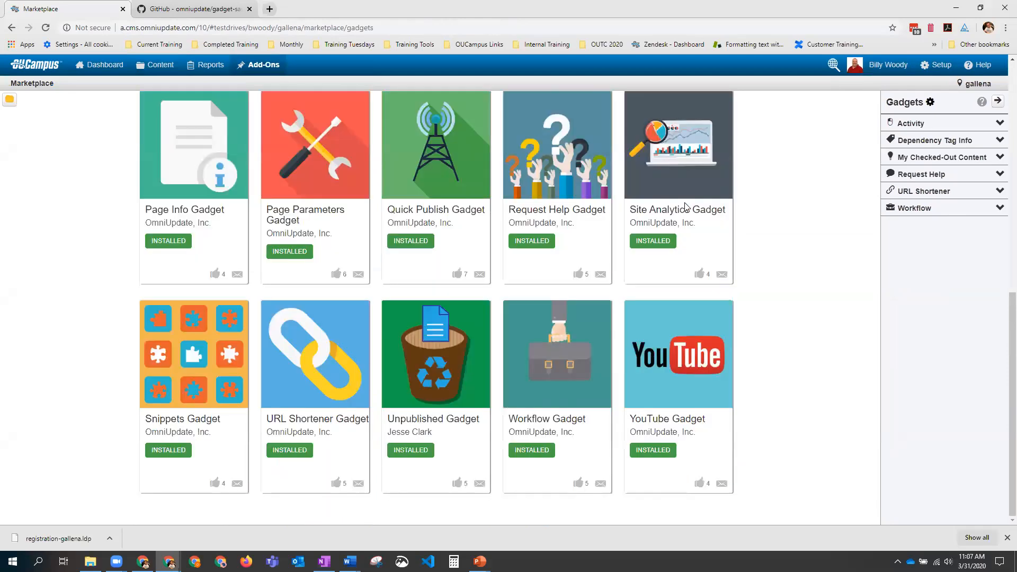
pyautogui.scroll(3, 686, 207)
pyautogui.scroll(3, 494, 243)
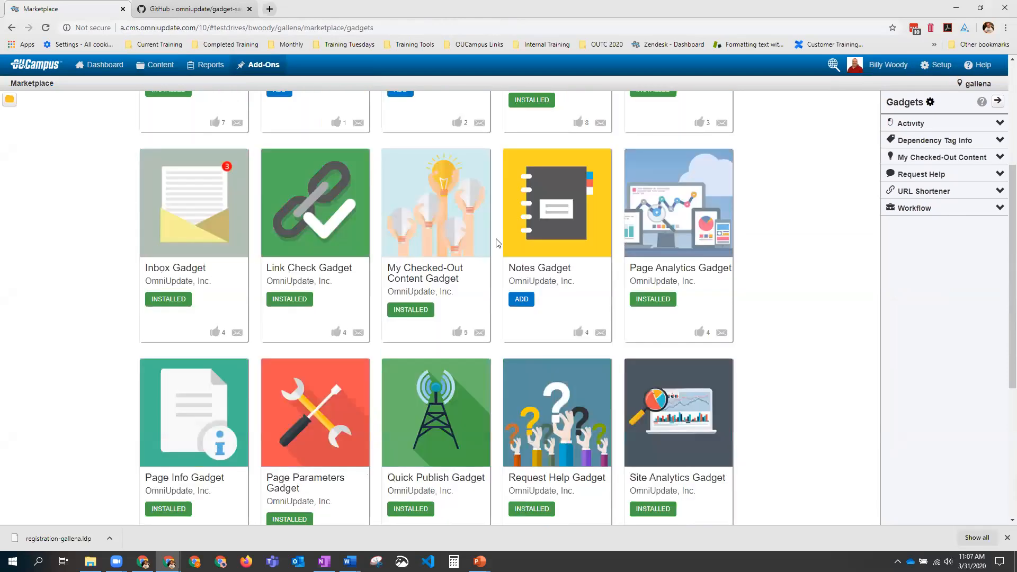
# Step: Install the Assets, Bookmarks and Notes gadgets from the Marketplace
pyautogui.scroll(3, 281, 250)
pyautogui.click(280, 245)
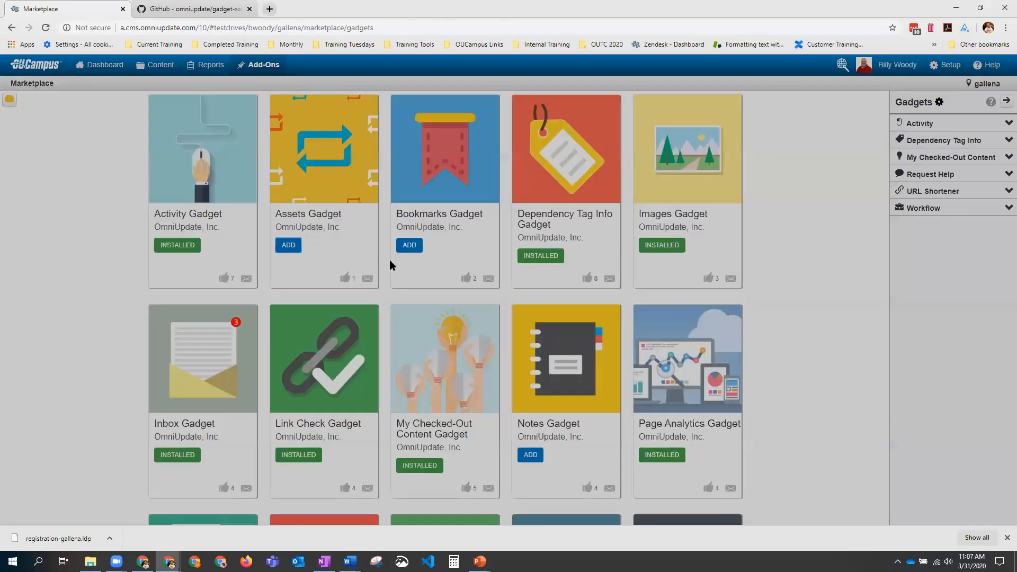
pyautogui.press('Return')
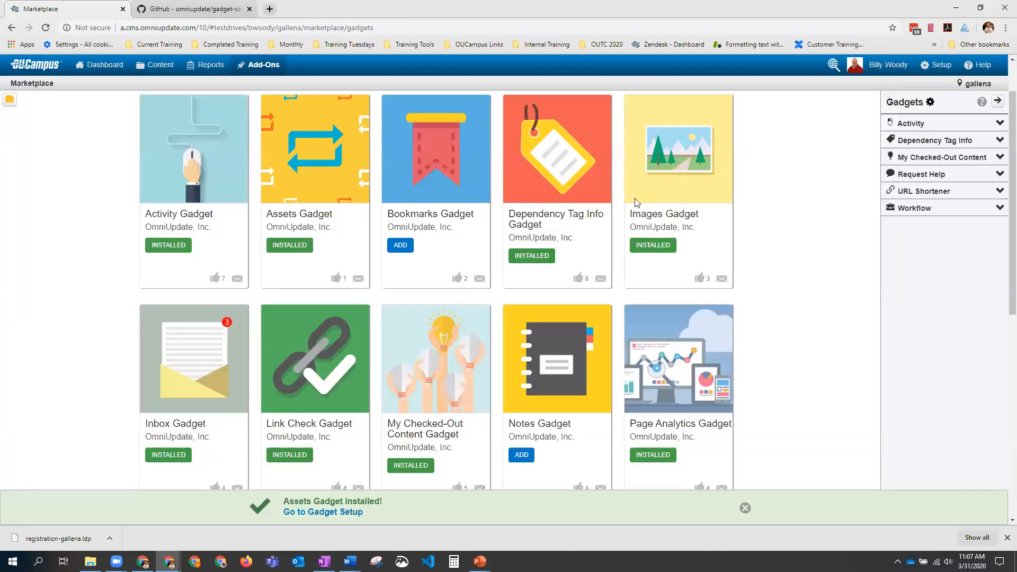
pyautogui.press('Return')
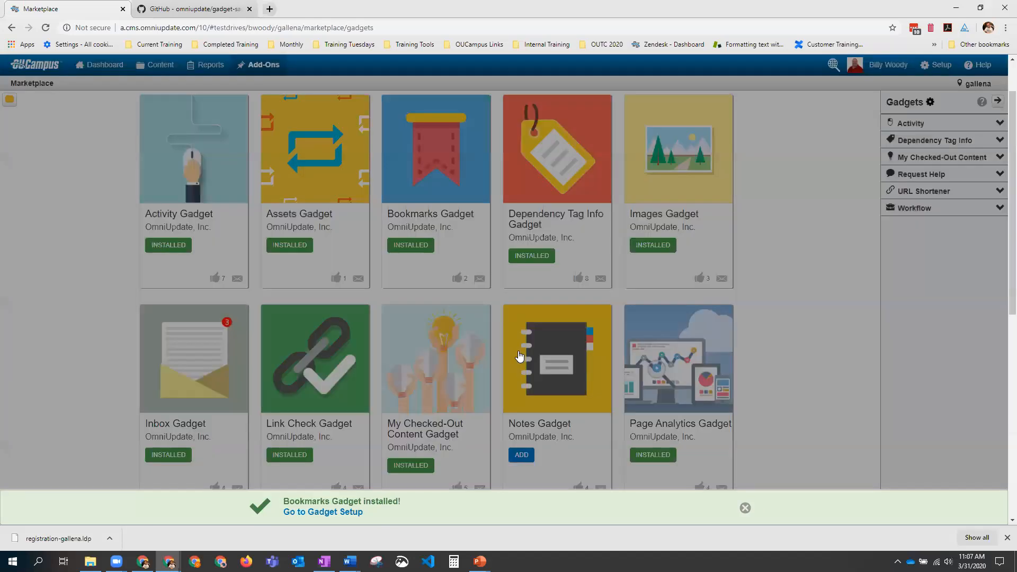
pyautogui.scroll(-2, 516, 357)
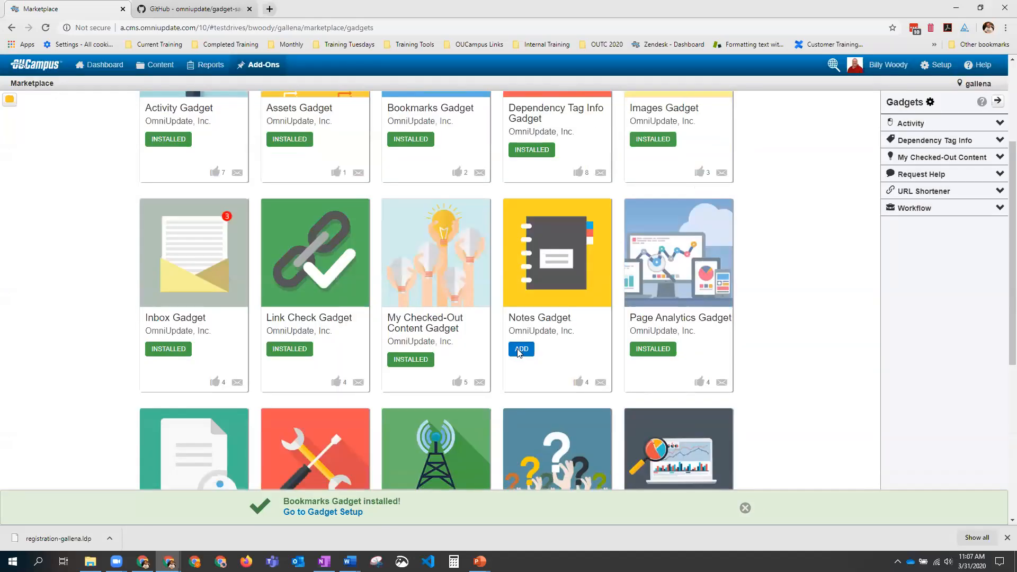
pyautogui.click(519, 352)
pyautogui.click(653, 183)
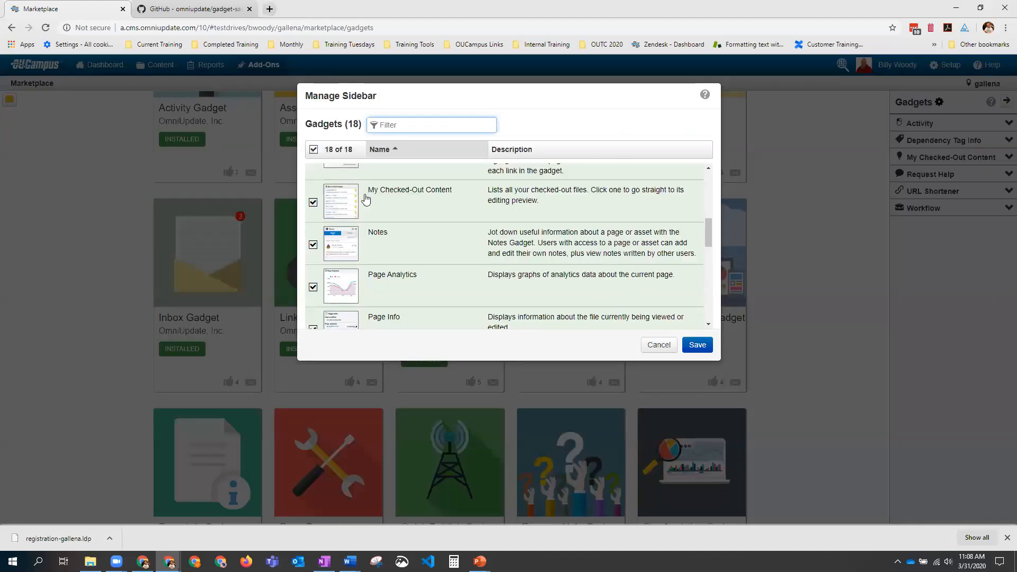
# Step: Review the installed gadgets in Manage Sidebar without saving changes and return to the Gadgets Overview page
pyautogui.scroll(5, 347, 185)
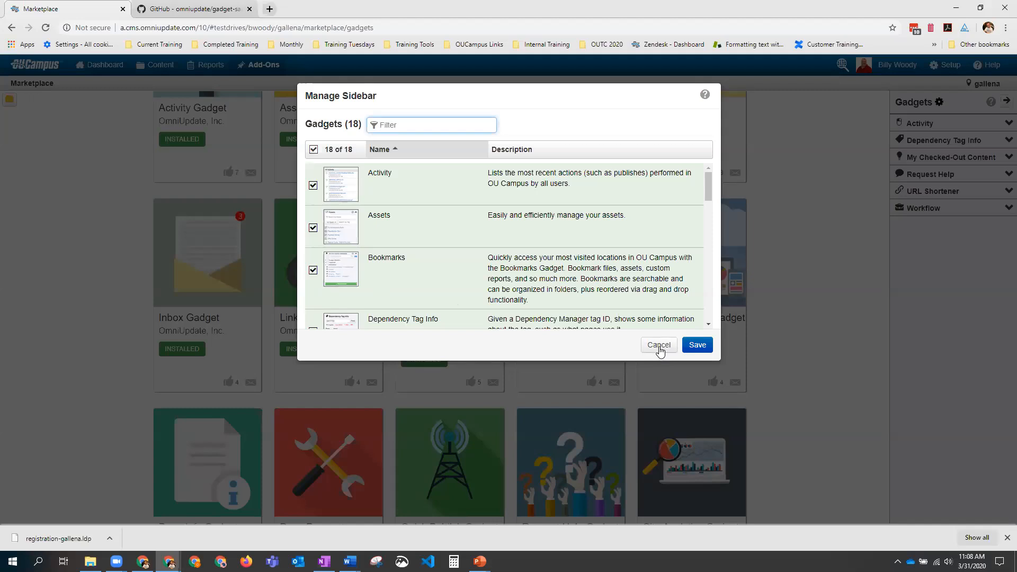
pyautogui.click(11, 28)
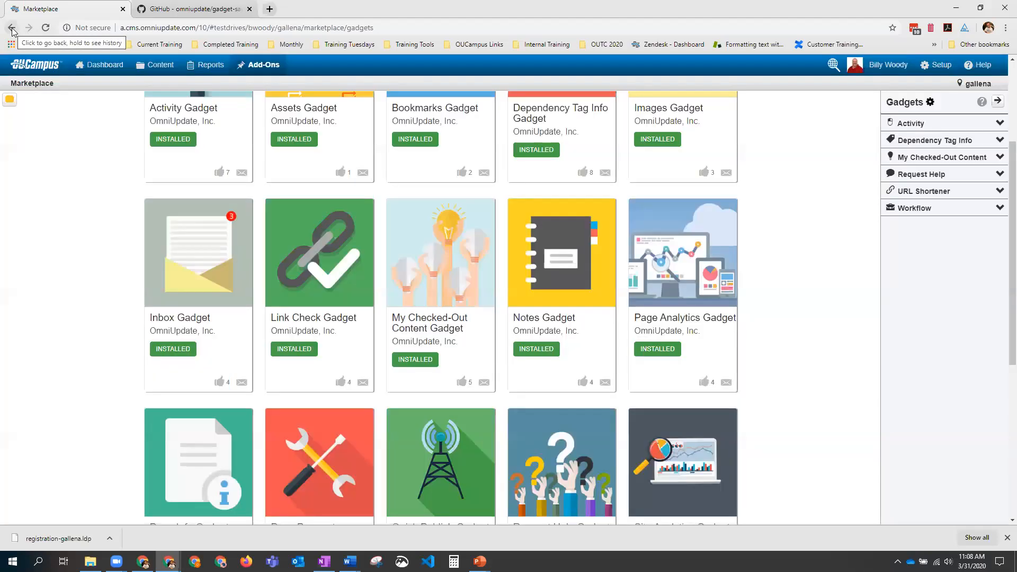
pyautogui.click(12, 29)
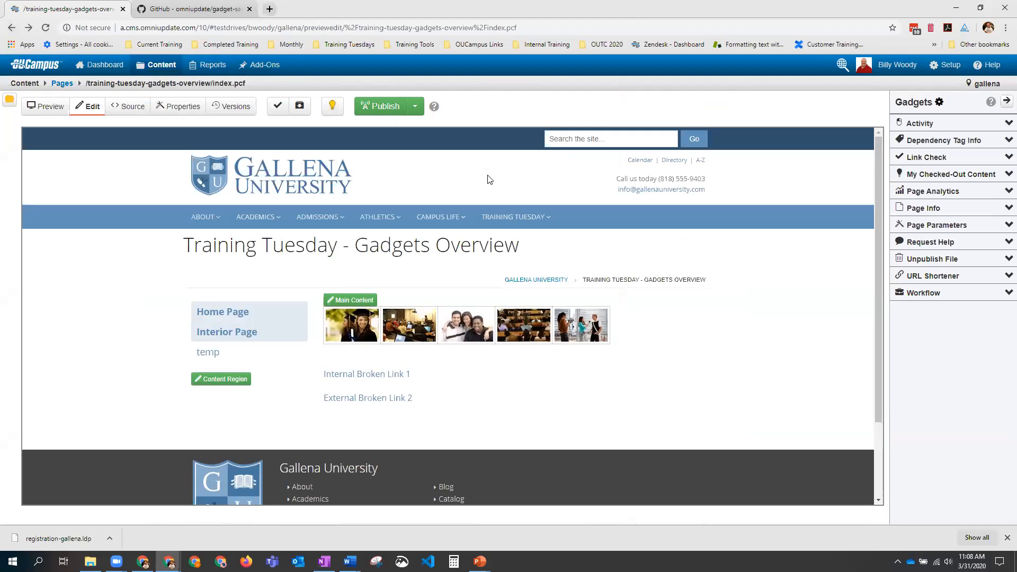
# Step: Open the Main Content region for editing and look through the recent actions in the Activity gadget
pyautogui.moveTo(465, 225)
pyautogui.click(355, 300)
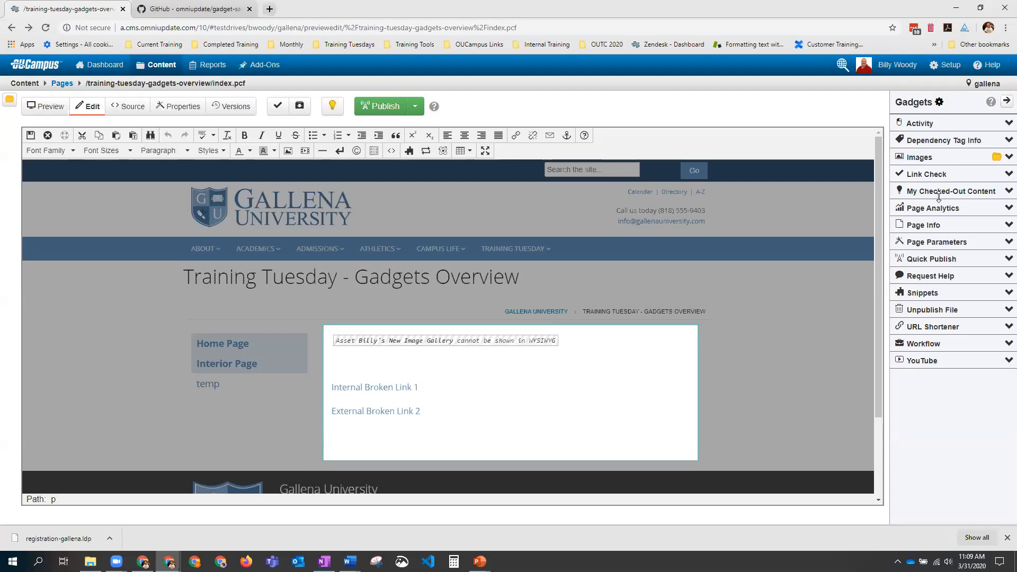
pyautogui.moveTo(938, 196)
pyautogui.mouseDown()
pyautogui.moveTo(937, 127)
pyautogui.moveTo(937, 194)
pyautogui.mouseUp()
pyautogui.click(1004, 127)
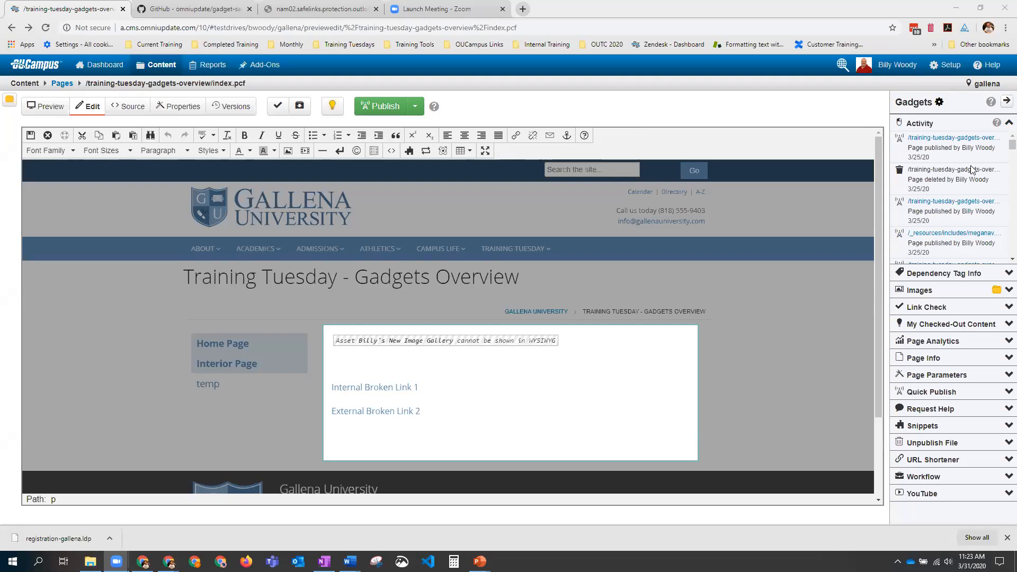
pyautogui.scroll(-3, 970, 165)
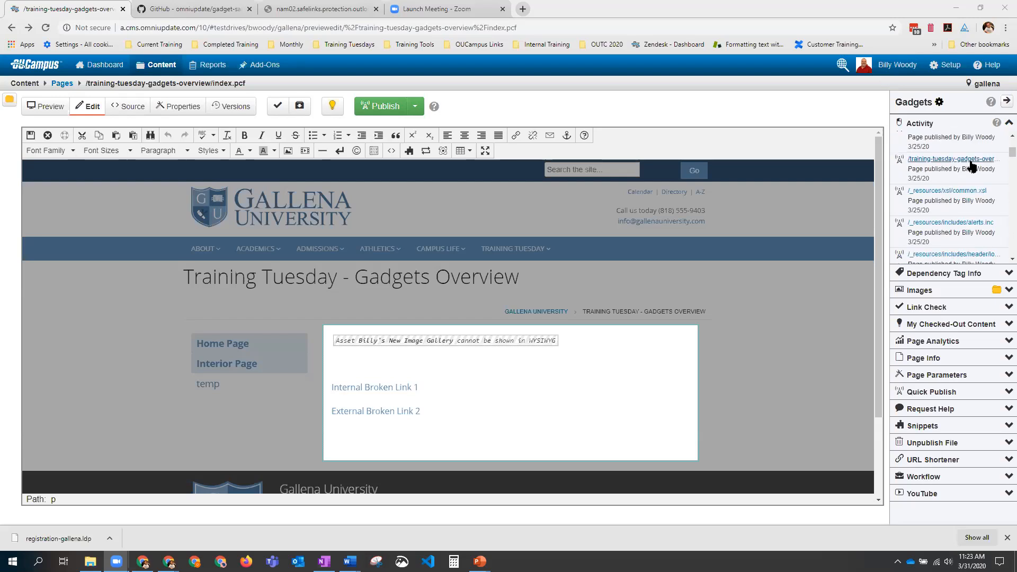
pyautogui.click(1006, 124)
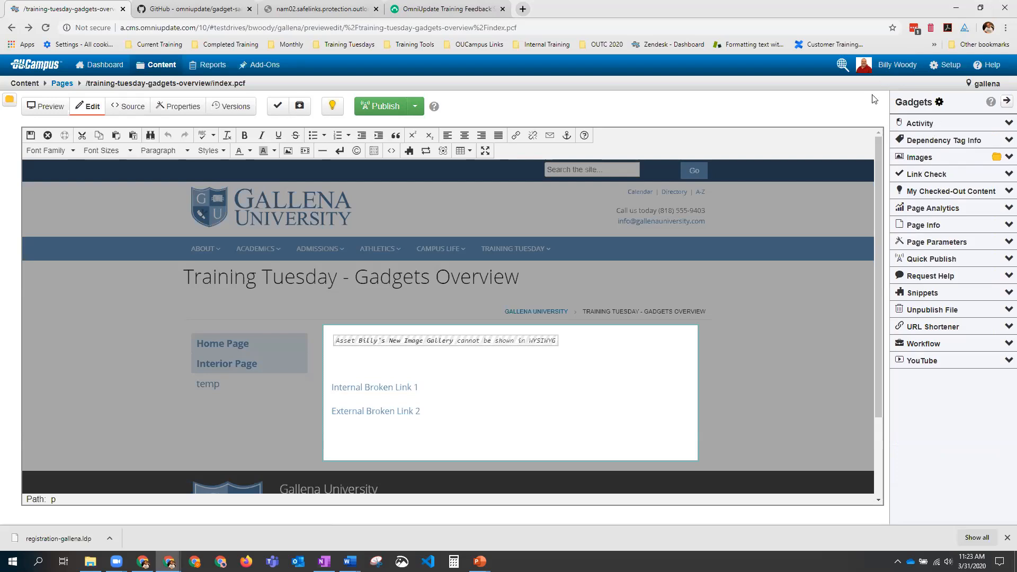
# Step: View the selectable sidebar gadgets in Manage Sidebar and cancel without changes
pyautogui.click(940, 102)
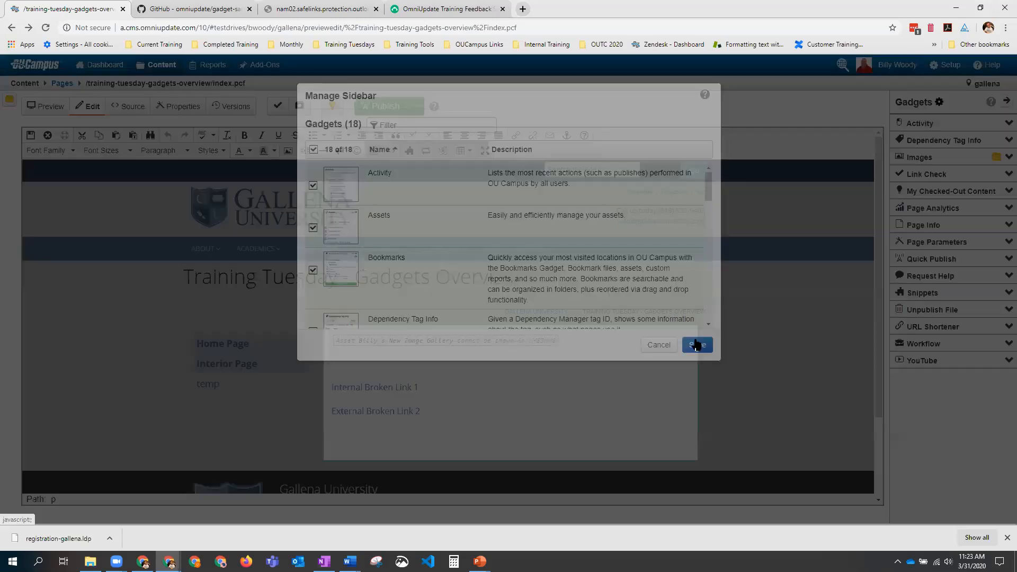
pyautogui.click(659, 346)
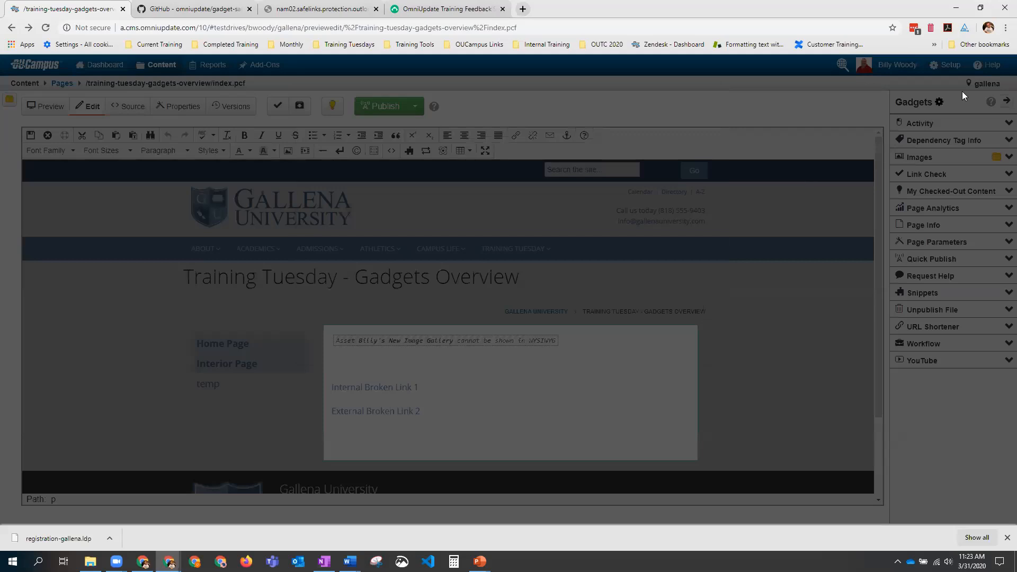
# Step: Open the Gadgets setup in a new browser tab and save the Assets gadget as Always on for Everyone
pyautogui.moveTo(945, 65)
pyautogui.rightClick(930, 190)
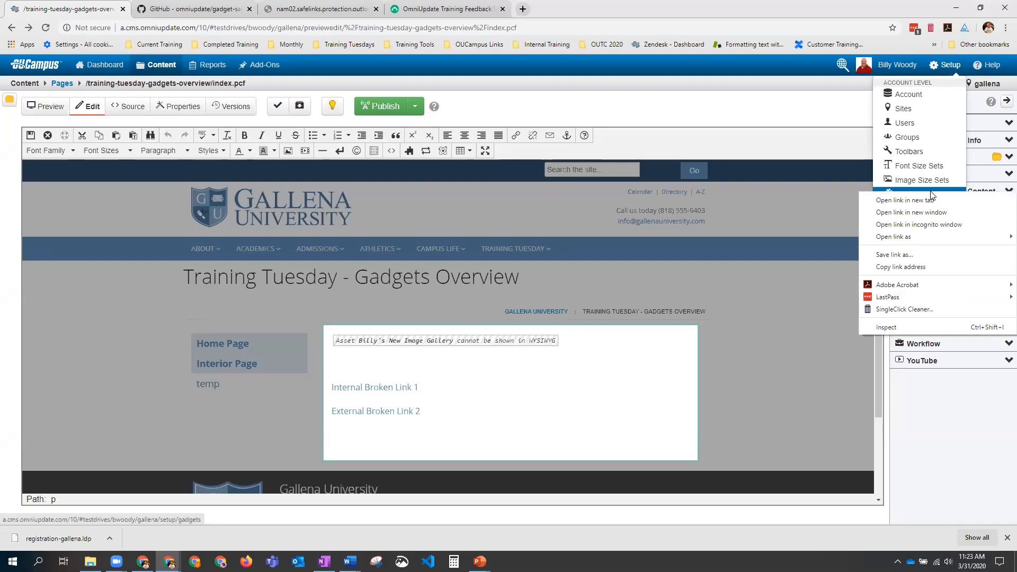
pyautogui.click(931, 197)
pyautogui.hotkey('ctrl', 'Tab')
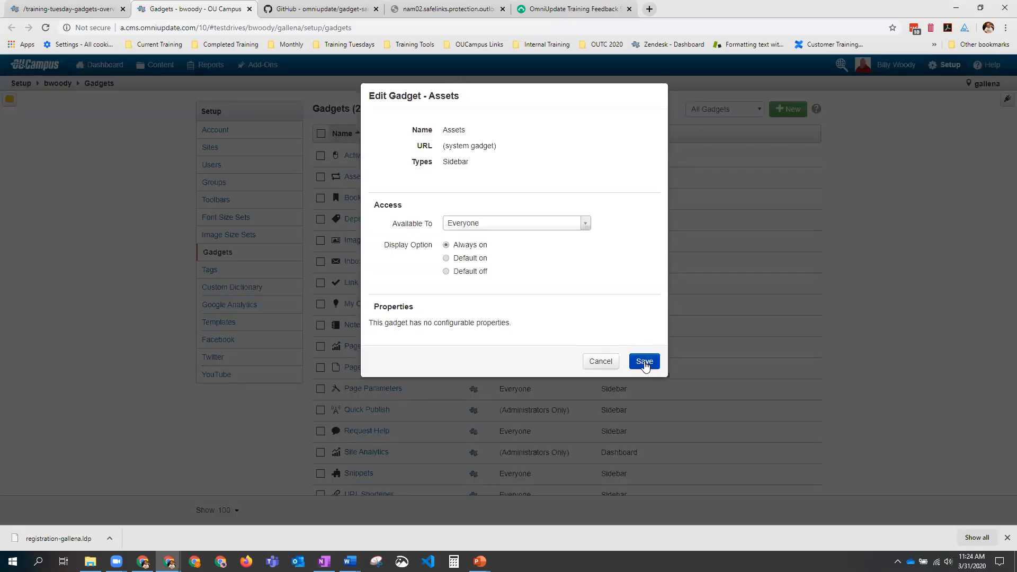
pyautogui.click(644, 362)
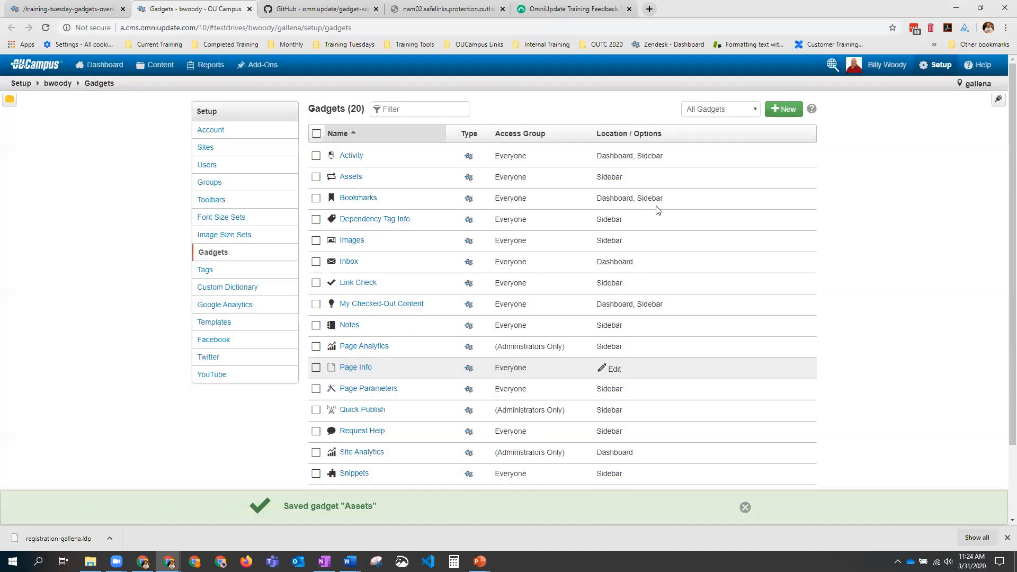
# Step: Edit the display options of the Bookmarks and Notes gadgets and save each one
pyautogui.moveTo(701, 207)
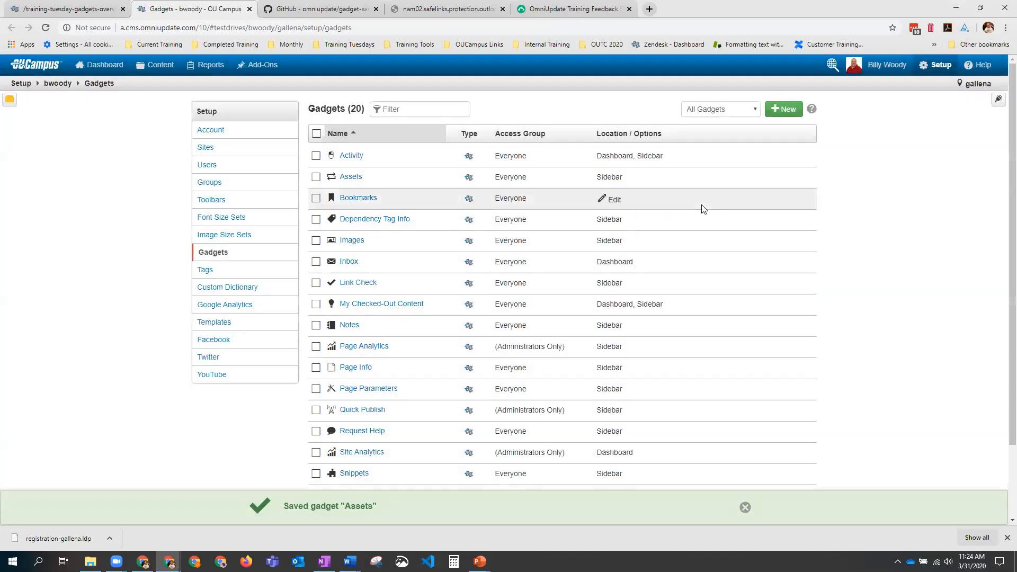
pyautogui.click(610, 204)
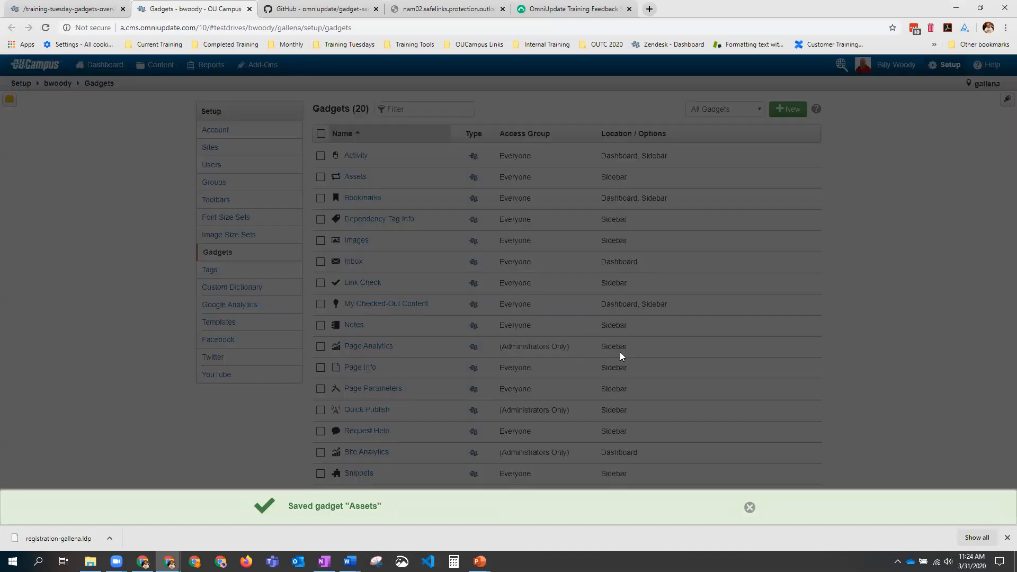
pyautogui.click(647, 363)
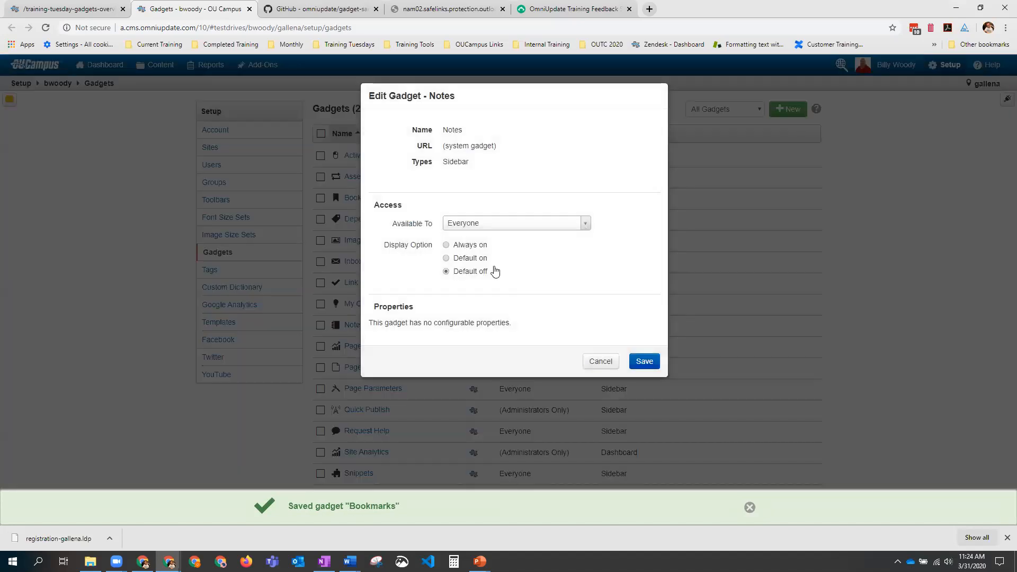
pyautogui.click(644, 362)
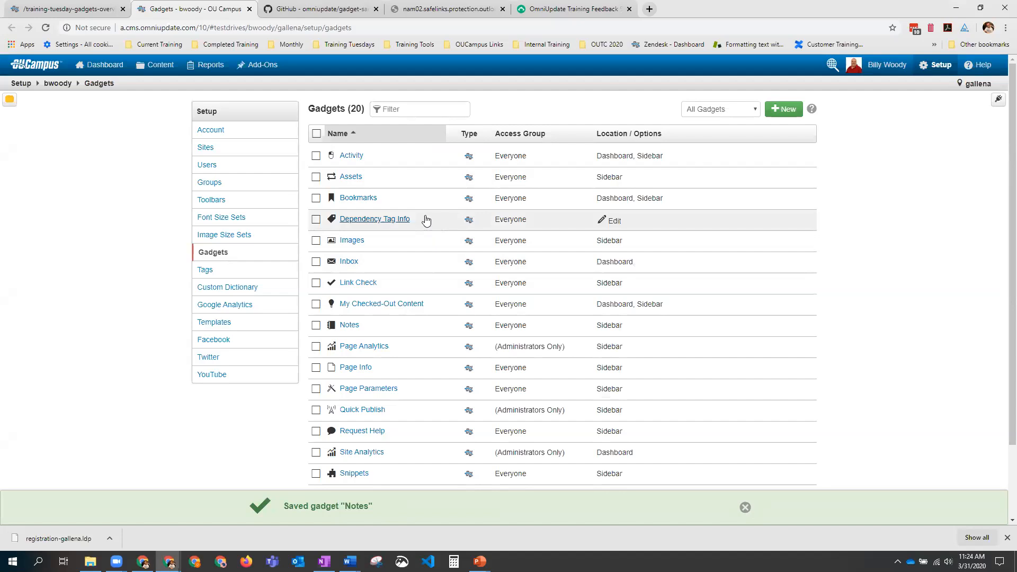
# Step: Return to the page's browser tab, open Main Content for editing and expand the Assets gadget
pyautogui.click(67, 9)
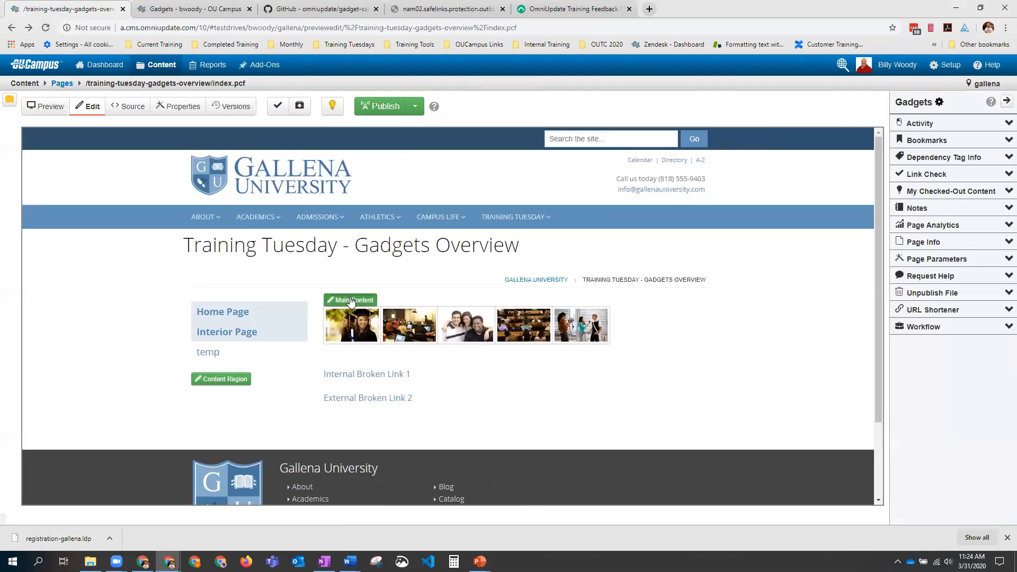
pyautogui.click(351, 300)
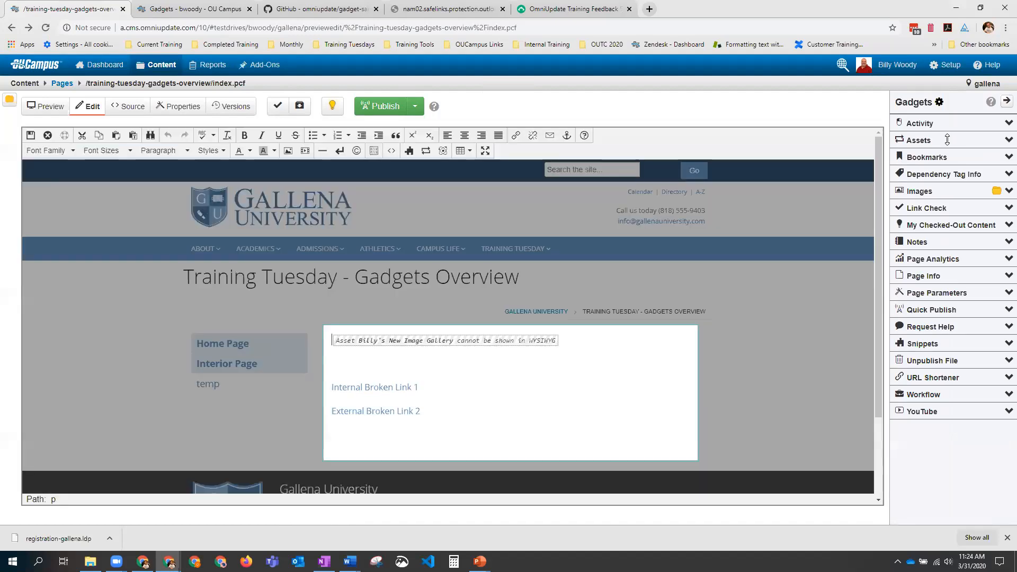
pyautogui.click(1005, 141)
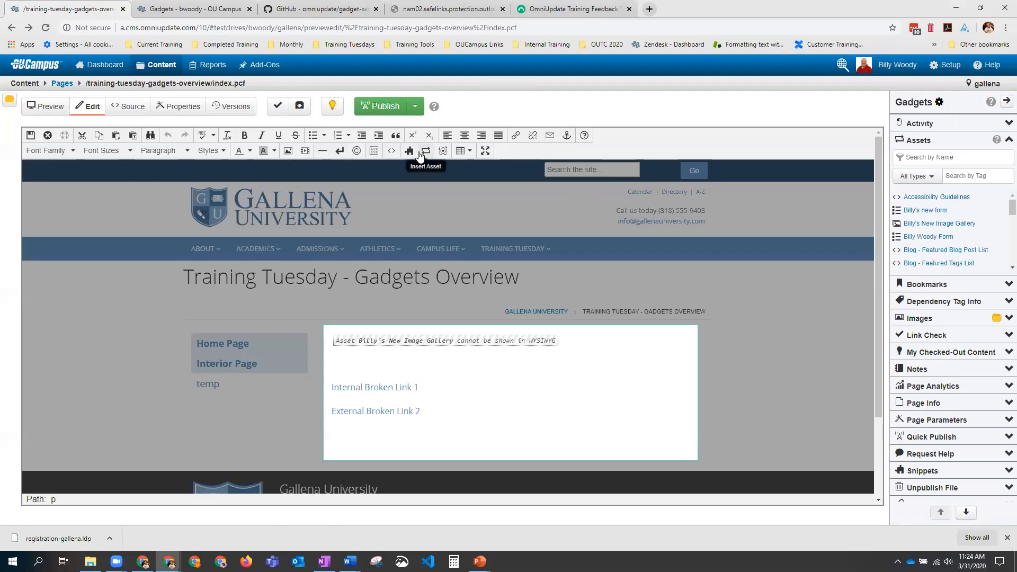
# Step: Filter the Assets gadget to Image Gallery, insert the My new Image Gallery asset below External Broken Link 2, and collapse the gadget
pyautogui.click(924, 177)
pyautogui.click(930, 257)
pyautogui.moveTo(923, 237); pyautogui.dragTo(404, 451)
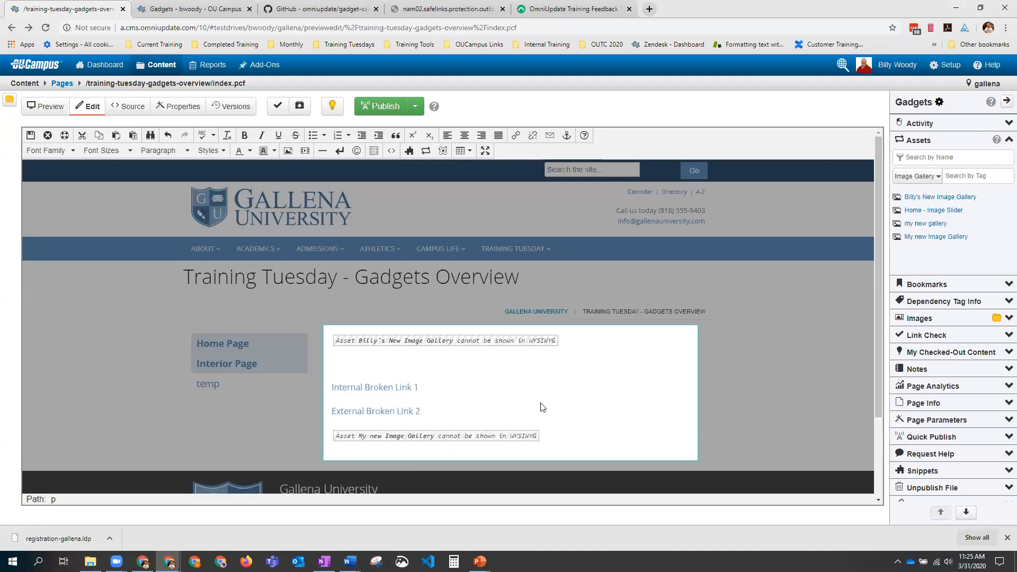
pyautogui.click(1006, 141)
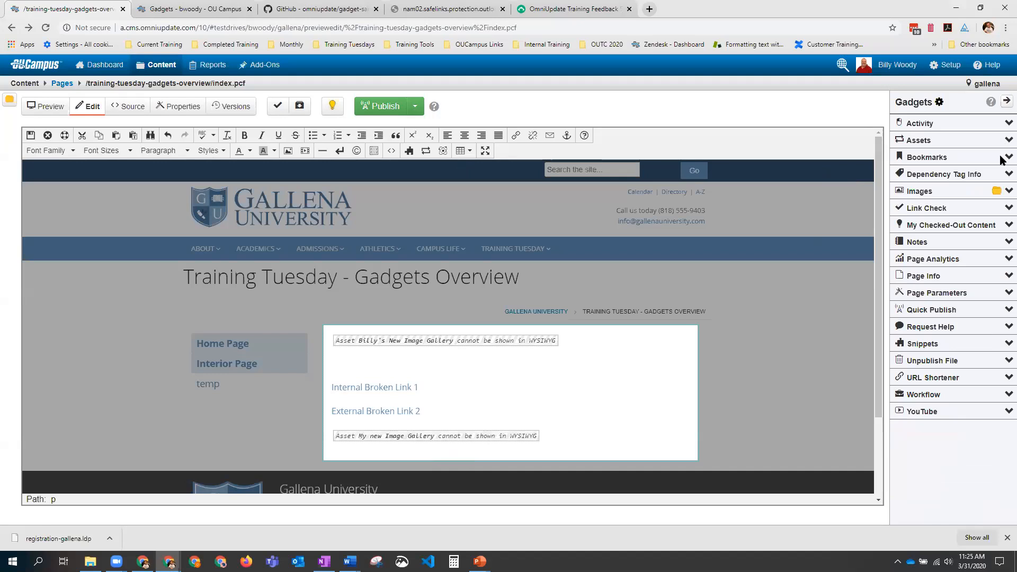
# Step: Add a bookmark for the current page in the Bookmarks gadget, move it into the Reports folder, and collapse the gadget
pyautogui.click(1002, 162)
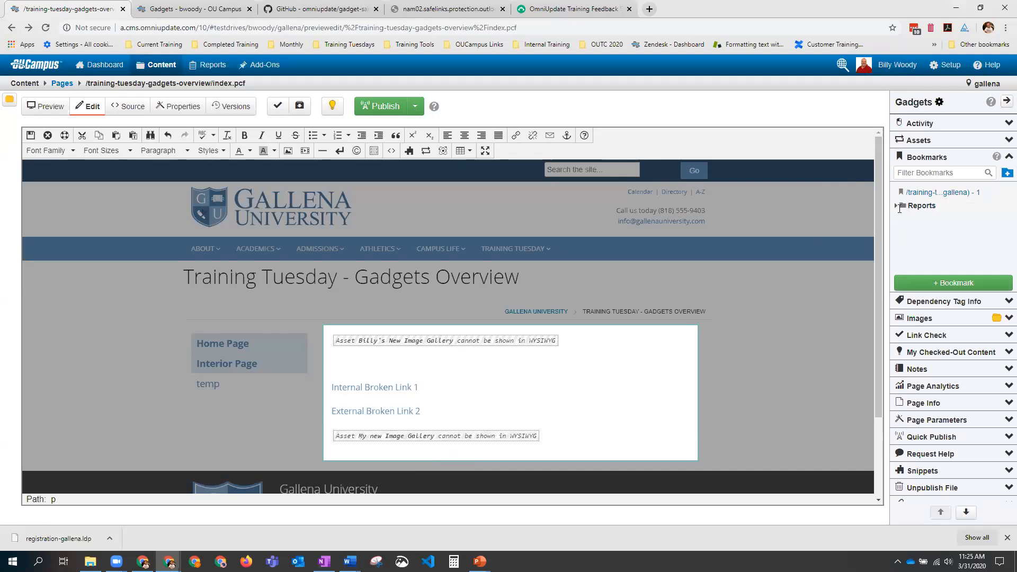
pyautogui.click(930, 208)
pyautogui.click(949, 285)
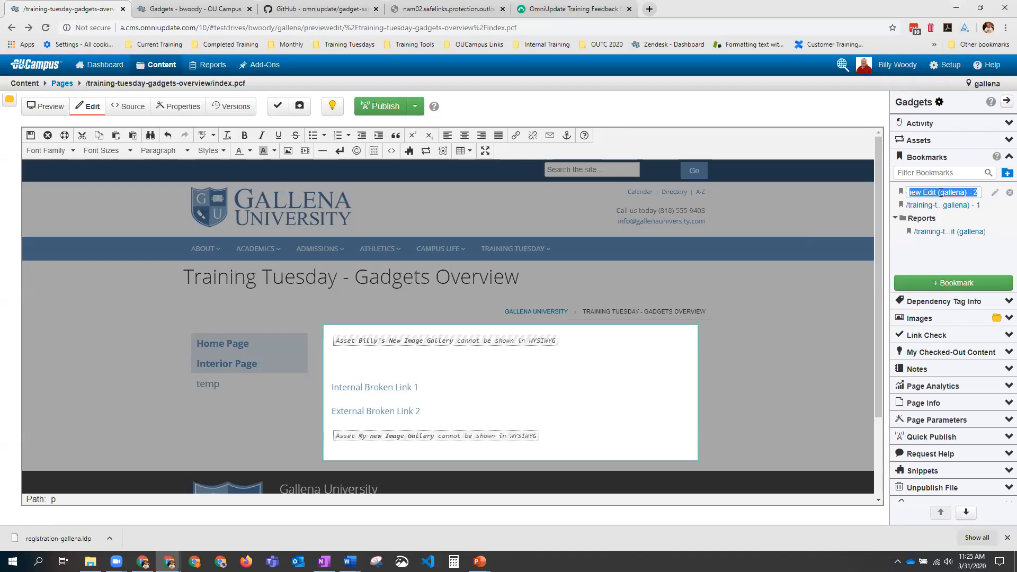
pyautogui.press('Return')
pyautogui.moveTo(902, 192); pyautogui.dragTo(918, 222)
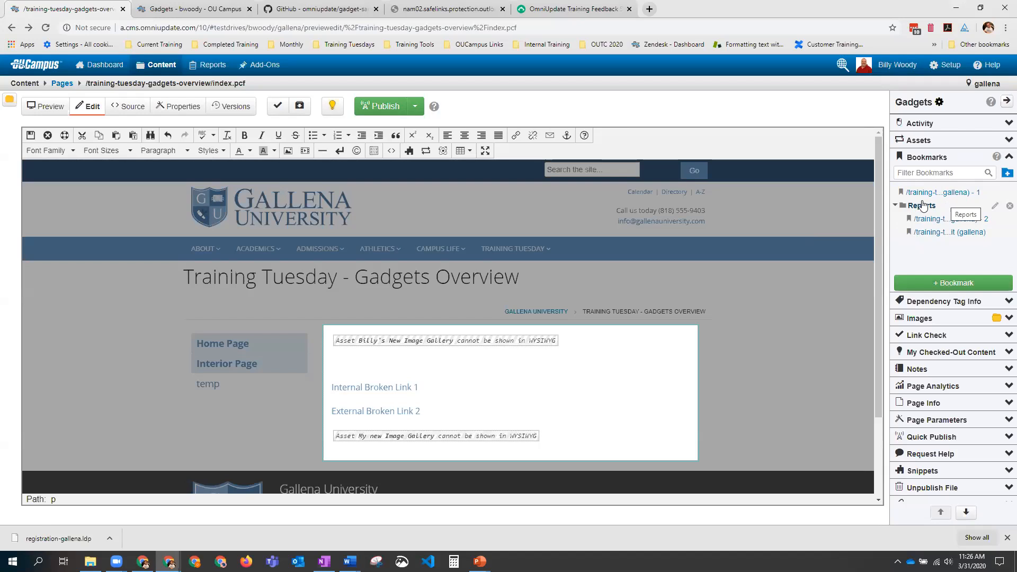
pyautogui.click(895, 207)
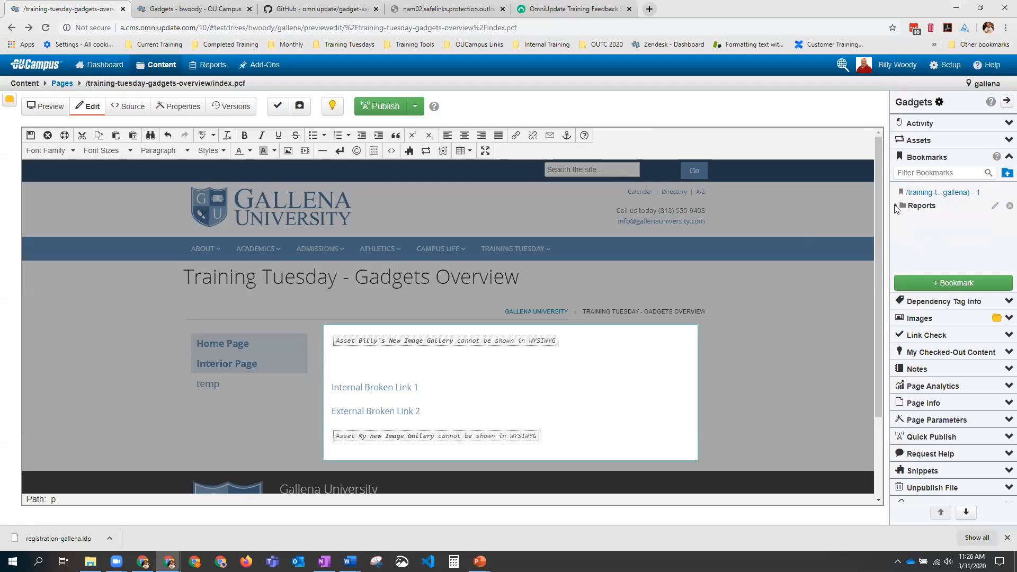
pyautogui.click(1006, 157)
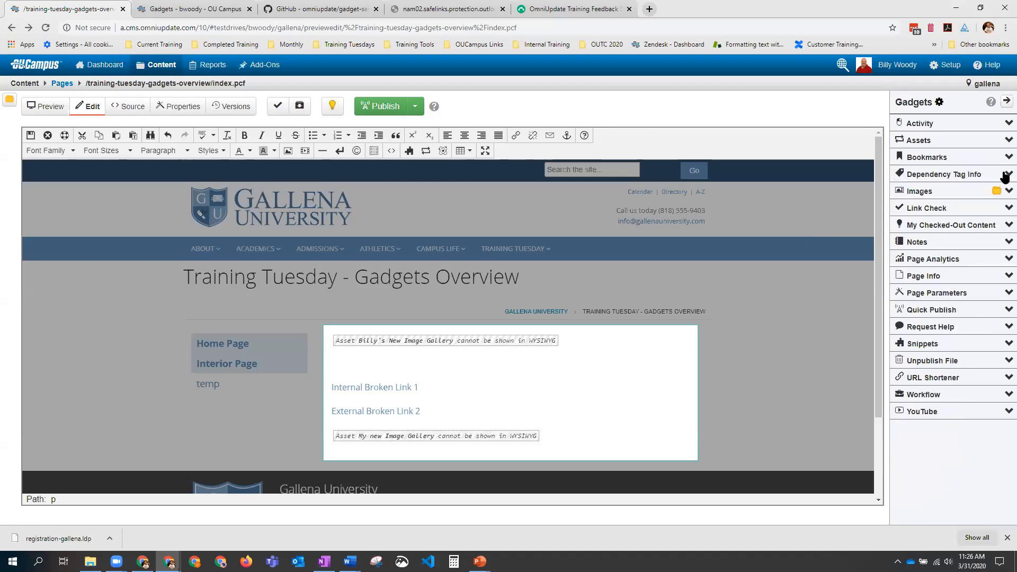
# Step: Look up the tag {{f:34616182}} in the Dependency Tag Info gadget
pyautogui.click(1006, 175)
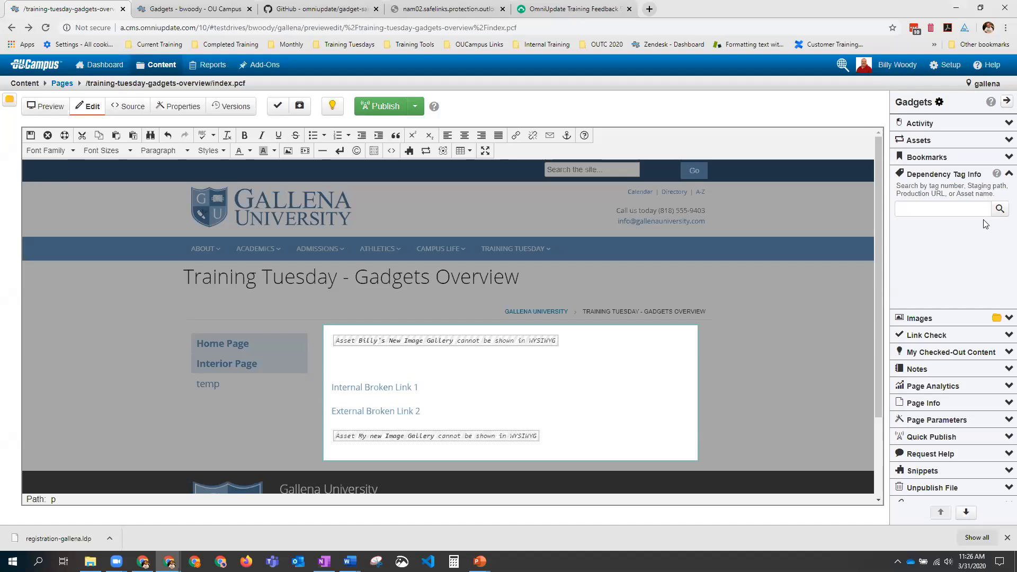
pyautogui.click(951, 209)
pyautogui.write('{{f:34616')
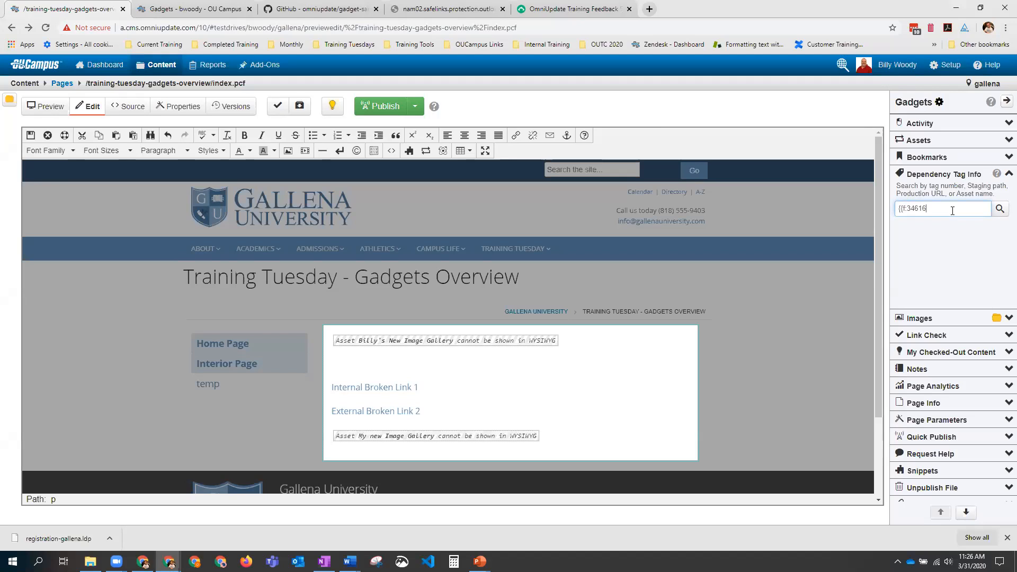
pyautogui.write('182')
pyautogui.press('Return')
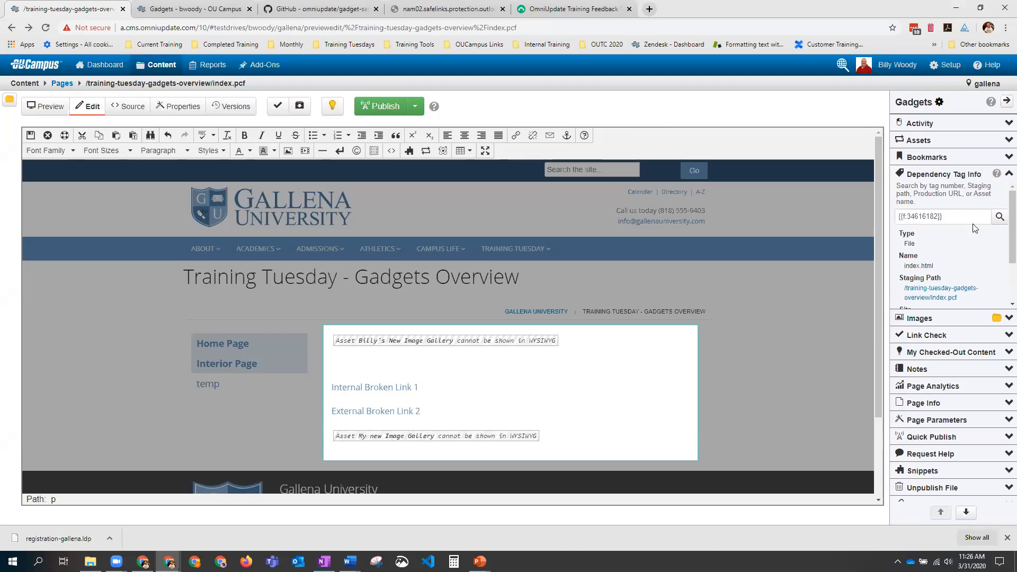
# Step: Examine the looked-up file's type, name, staging path, site and subscribers in the Dependency Tag Info gadget
pyautogui.scroll(-1, 975, 238)
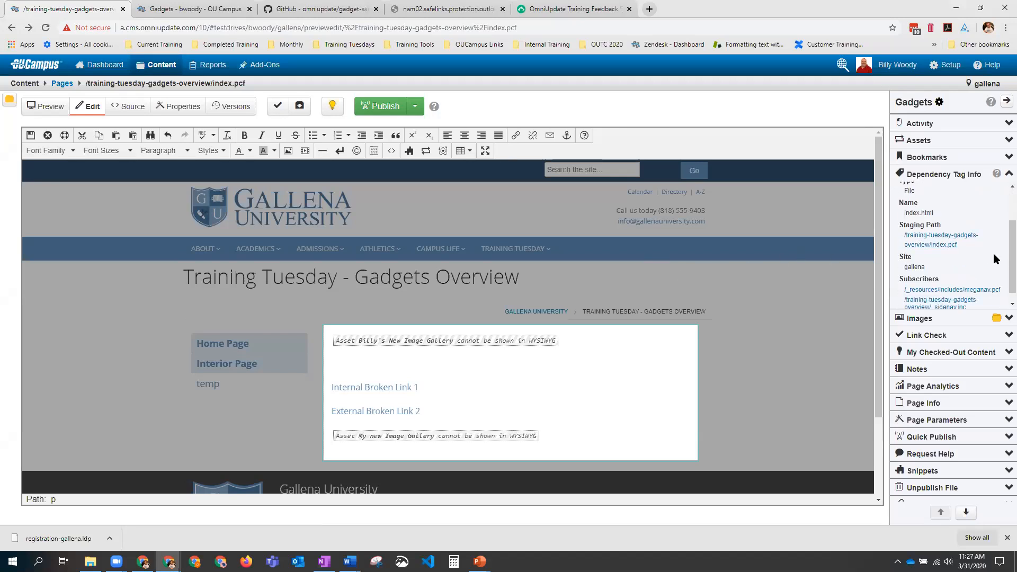
pyautogui.scroll(1, 975, 254)
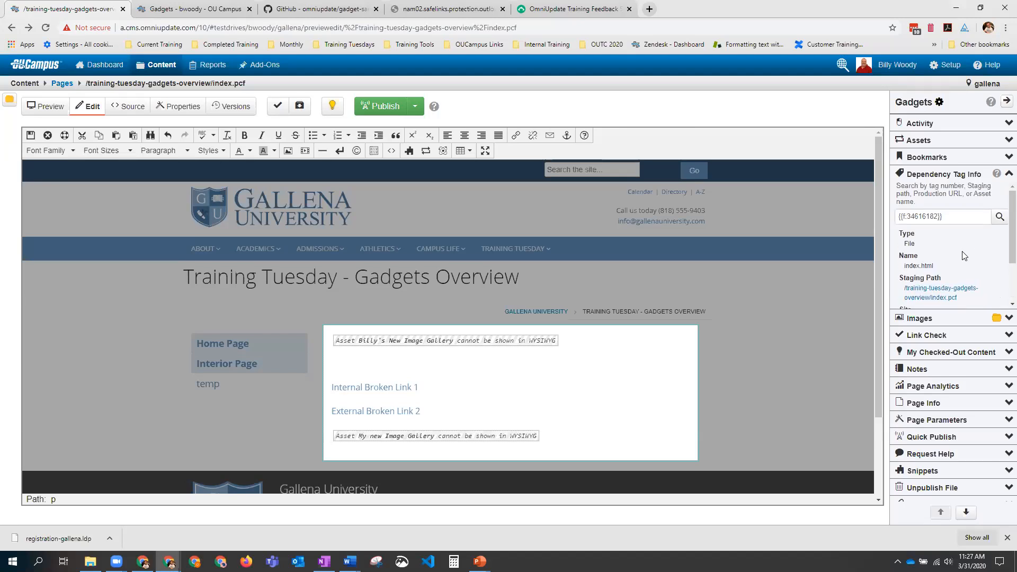
pyautogui.scroll(-1, 963, 256)
pyautogui.scroll(1, 924, 235)
pyautogui.scroll(-1, 924, 235)
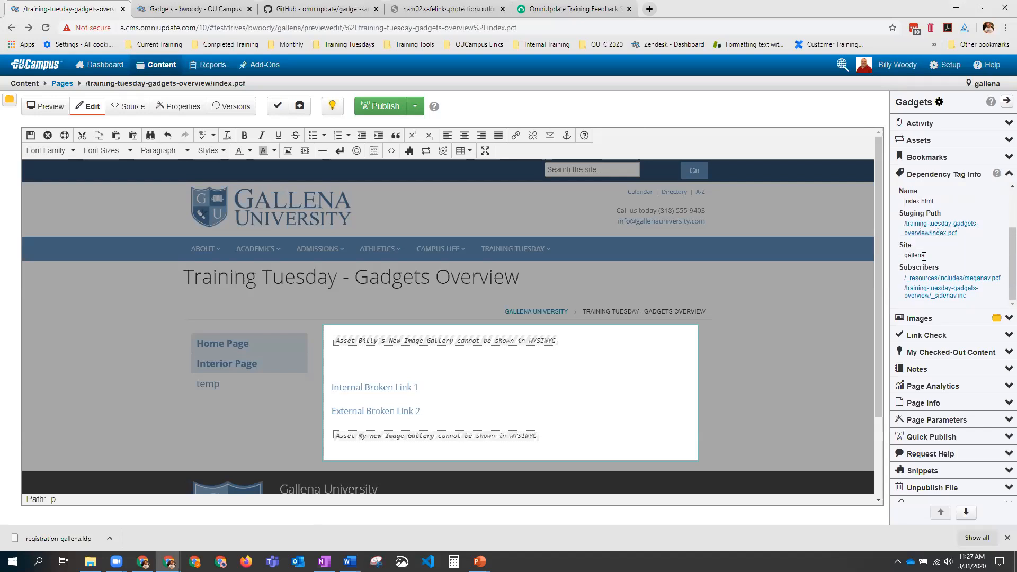
pyautogui.scroll(2, 948, 216)
pyautogui.scroll(-2, 948, 217)
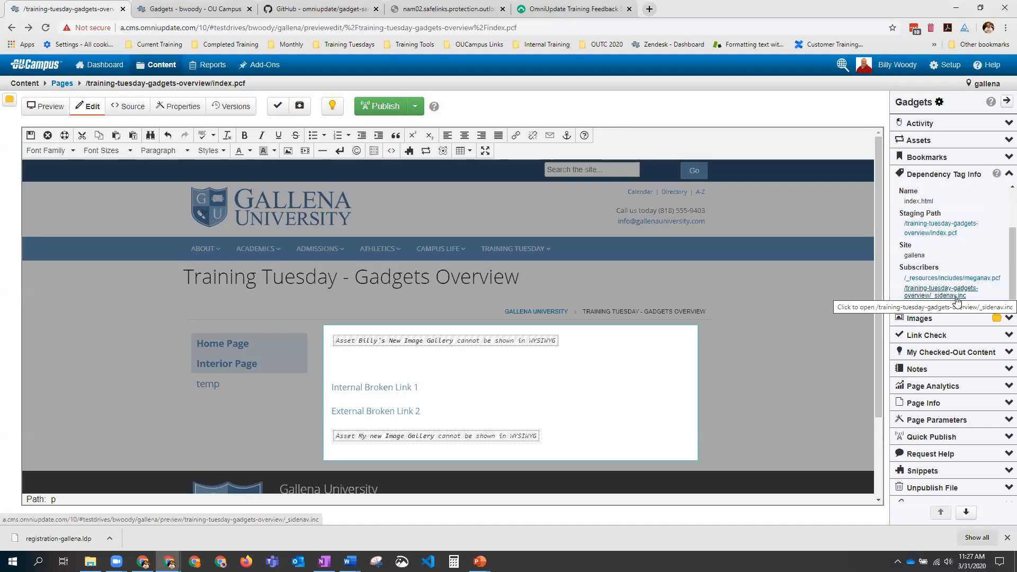
pyautogui.scroll(2, 949, 278)
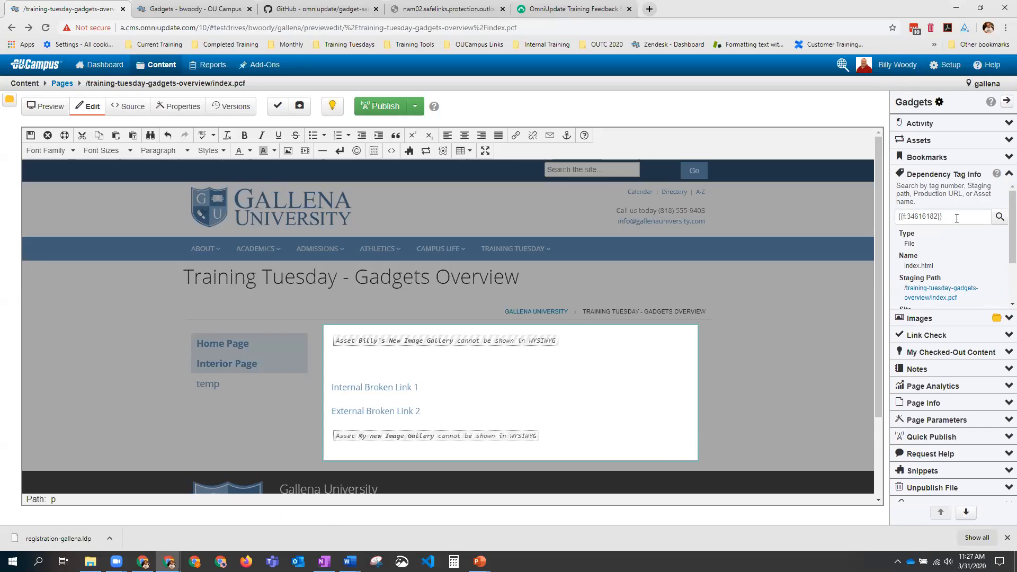
# Step: Open the page's source, discarding unsaved changes, and copy the asset tag {{a:206857}} from the maincontent region
pyautogui.click(133, 108)
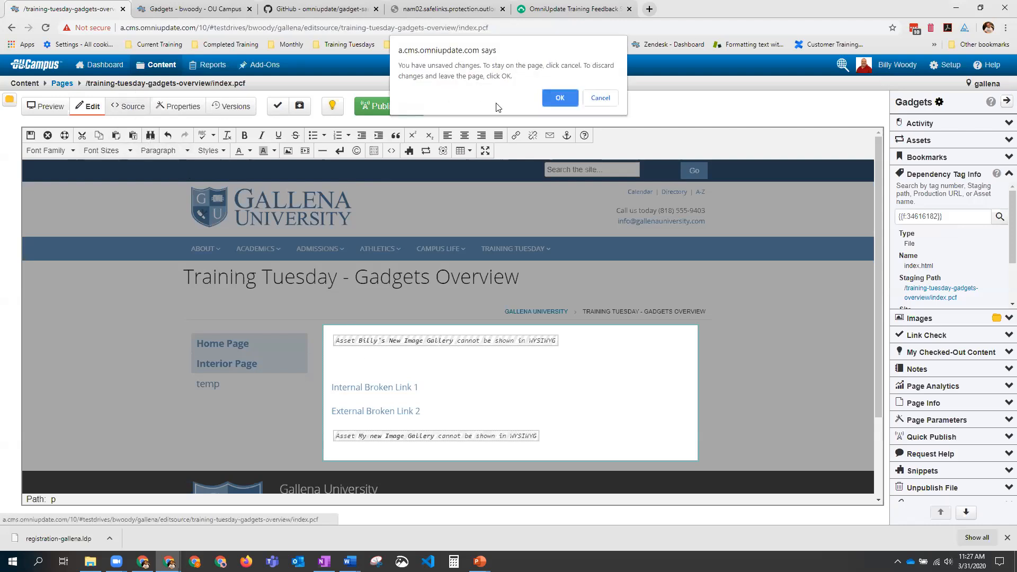
pyautogui.click(560, 98)
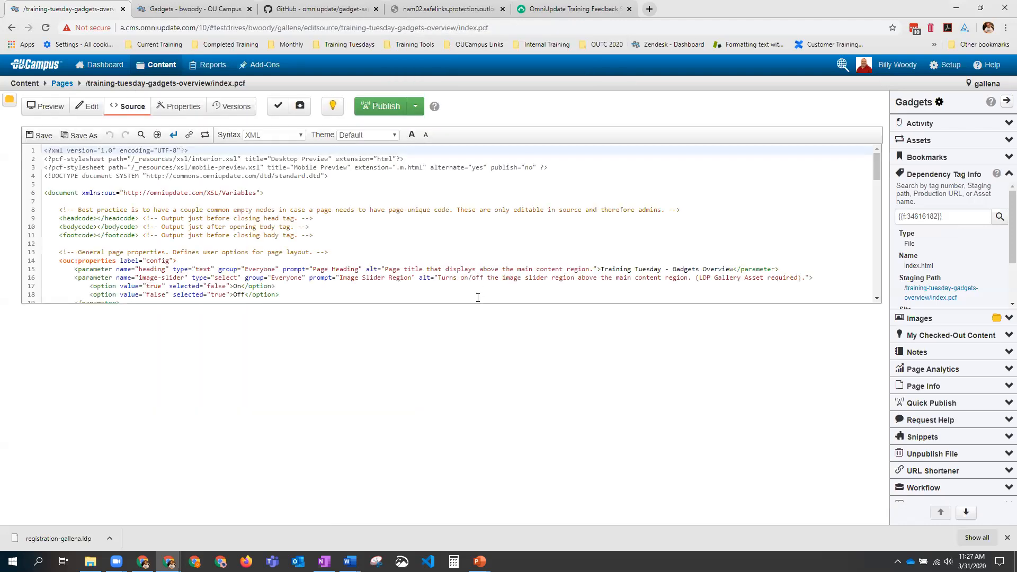
pyautogui.scroll(-4, 478, 298)
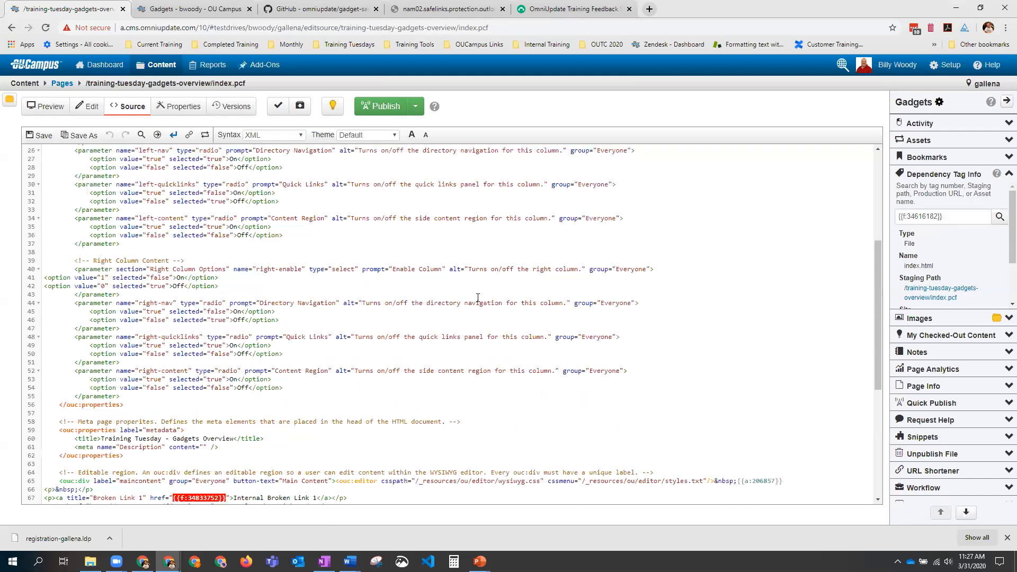
pyautogui.scroll(-2, 477, 298)
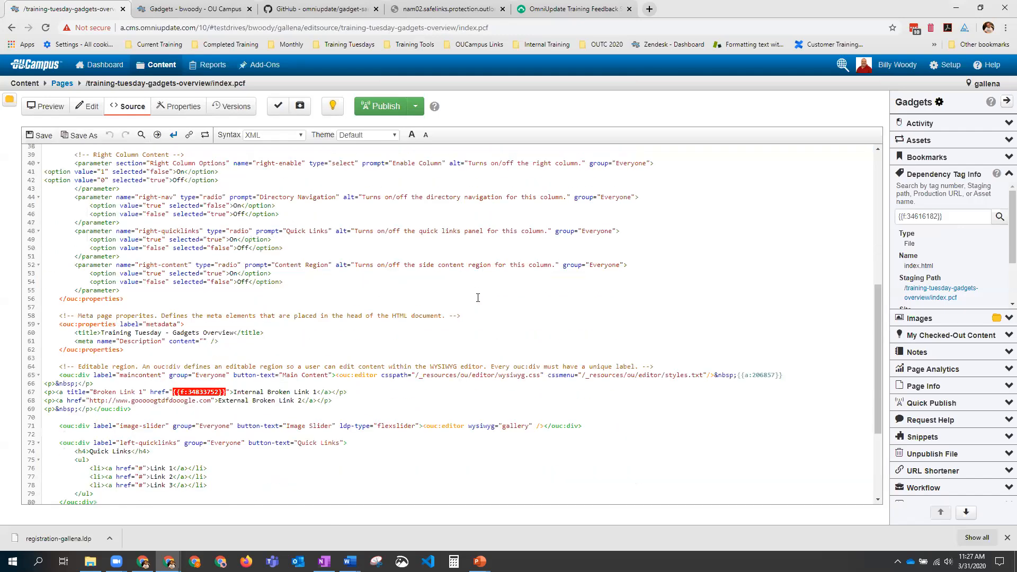
pyautogui.doubleClick(753, 375)
pyautogui.rightClick(749, 378)
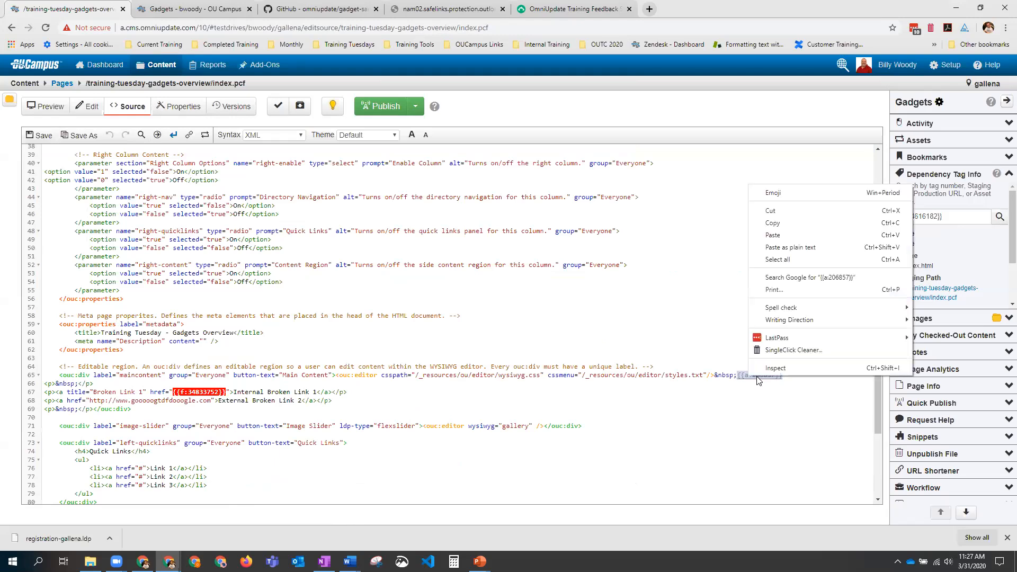
pyautogui.click(773, 222)
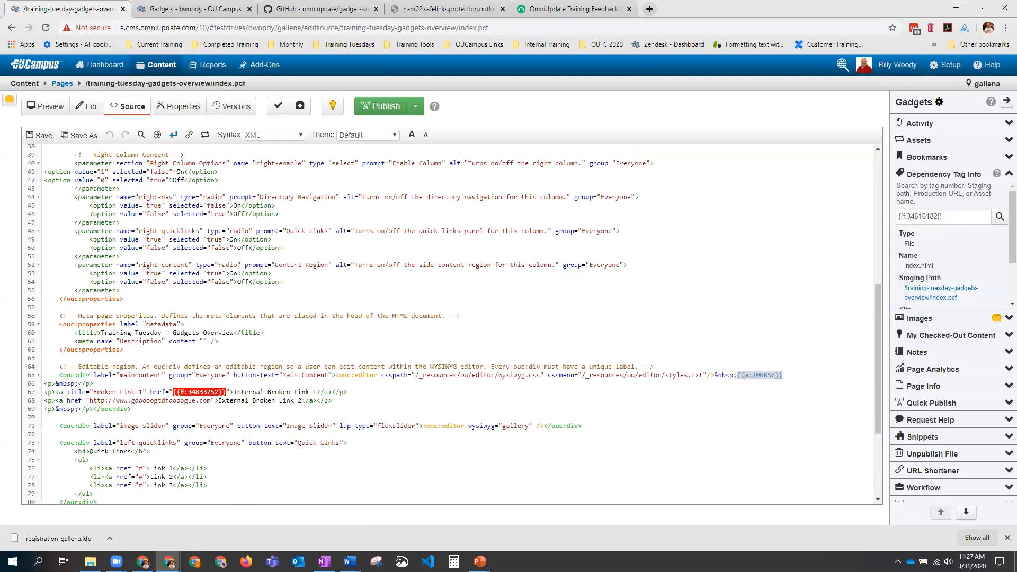
# Step: Look up the copied tag {{a:206857}} in the Dependency Tag Info gadget and review the asset's details and subscribers
pyautogui.moveTo(942, 217); pyautogui.dragTo(899, 217)
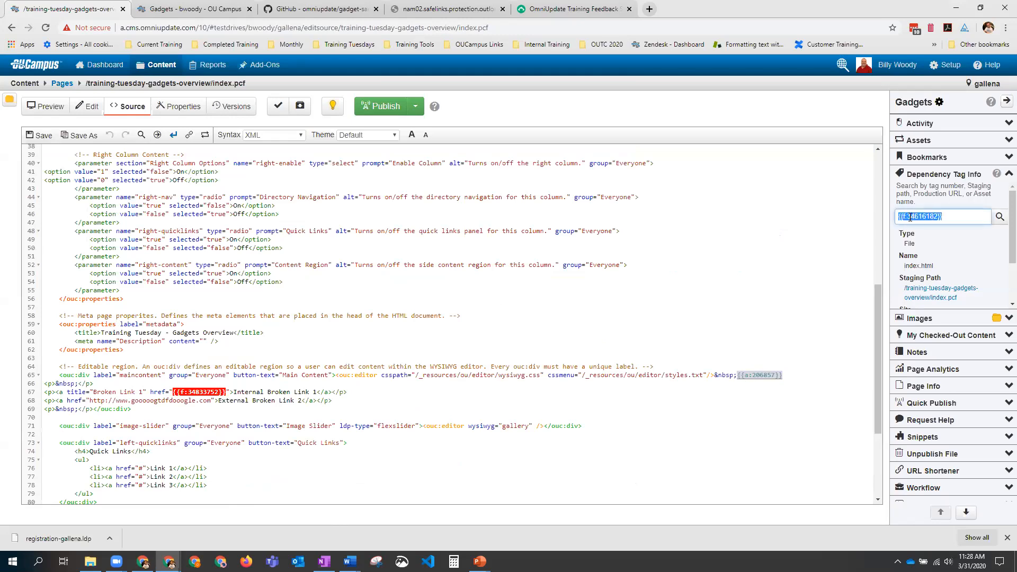
pyautogui.rightClick(909, 218)
pyautogui.click(888, 265)
pyautogui.click(1001, 218)
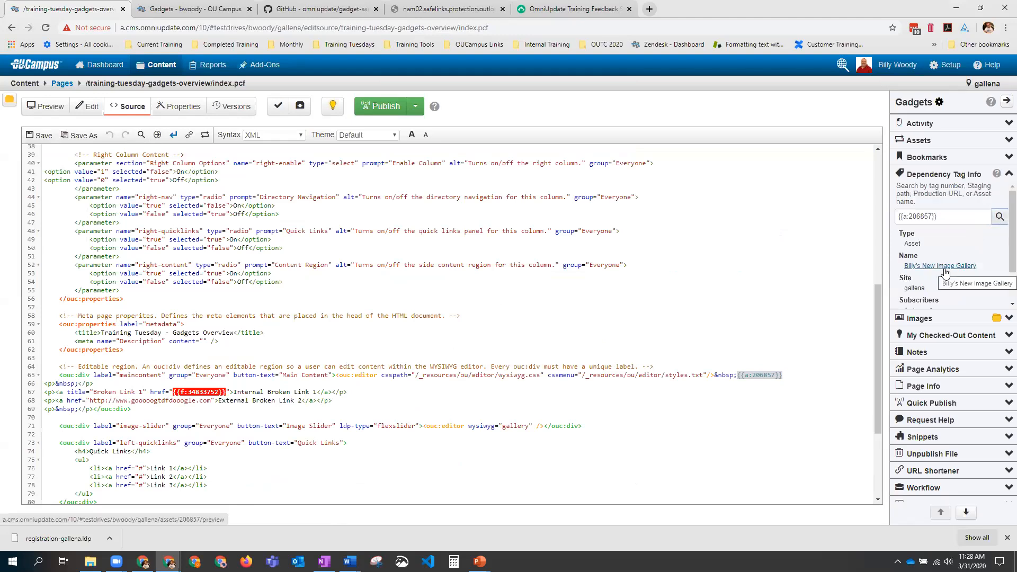
pyautogui.scroll(-2, 945, 272)
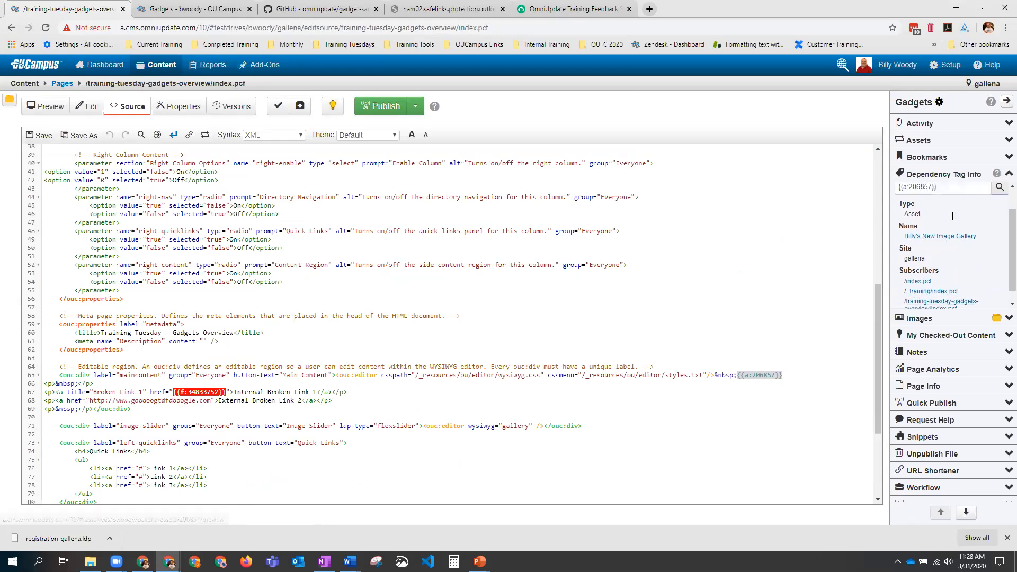
pyautogui.scroll(2, 953, 212)
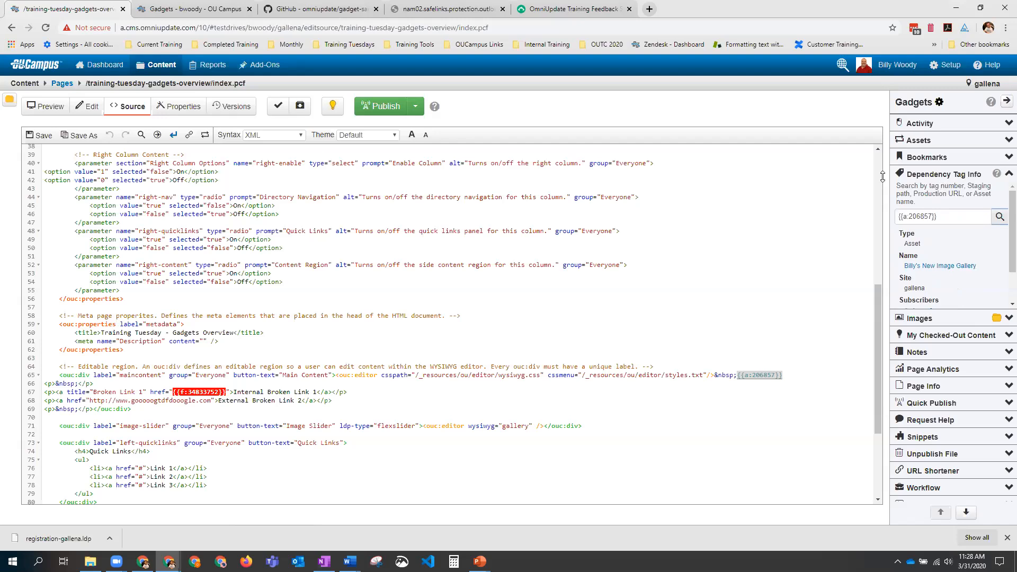
# Step: Return to editing the page's Main Content, collapse Dependency Tag Info and expand the Images gadget
pyautogui.click(93, 110)
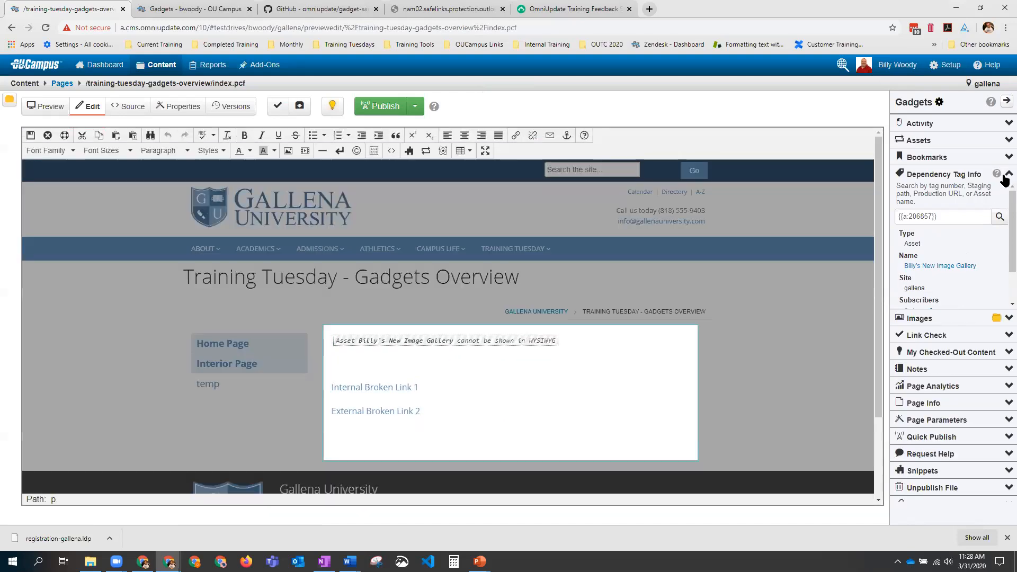
pyautogui.click(1007, 176)
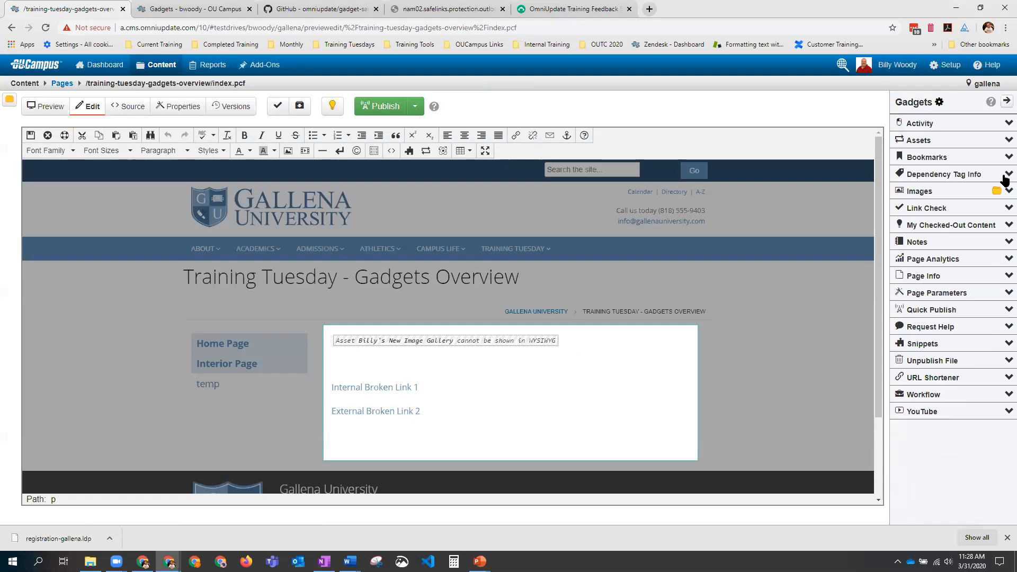
pyautogui.click(1005, 193)
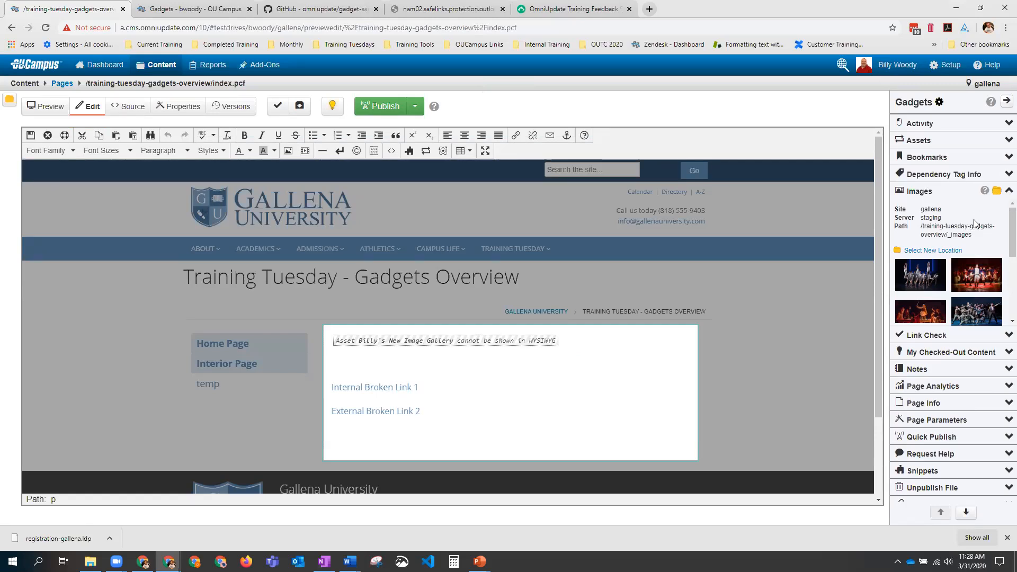
# Step: Start inserting a stage performance image from the Images gadget into Main Content, and cancel the Insert/Edit Image dialog
pyautogui.scroll(-1, 974, 228)
pyautogui.scroll(-1, 593, 385)
pyautogui.scroll(1, 594, 385)
pyautogui.scroll(-1, 941, 299)
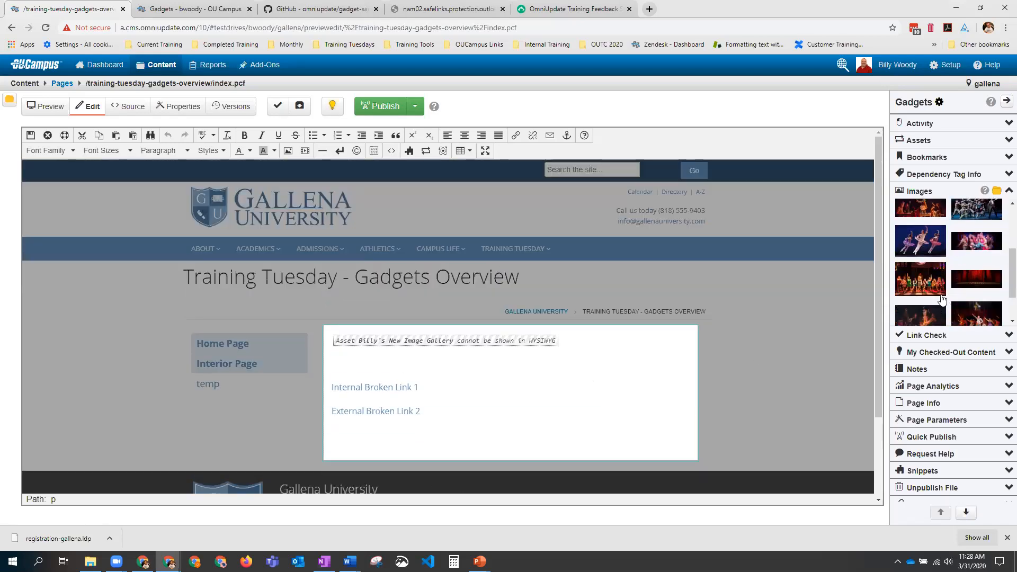
pyautogui.moveTo(930, 284)
pyautogui.mouseDown()
pyautogui.moveTo(683, 401)
pyautogui.moveTo(425, 368)
pyautogui.mouseUp()
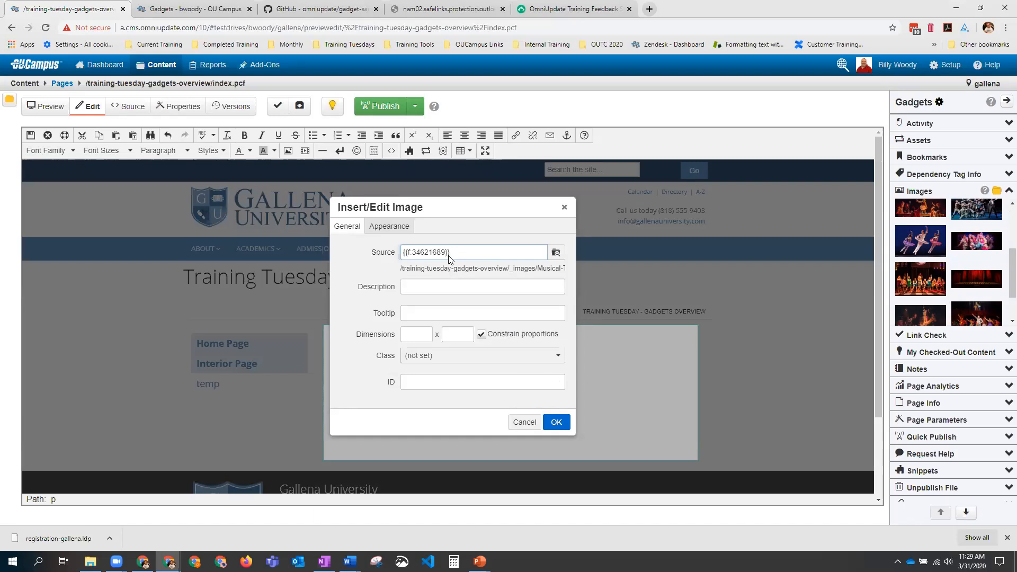
pyautogui.click(524, 422)
# Step: Set the Images gadget's location to the /_resources/images/faculty folder on the gallena staging site
pyautogui.scroll(3, 964, 253)
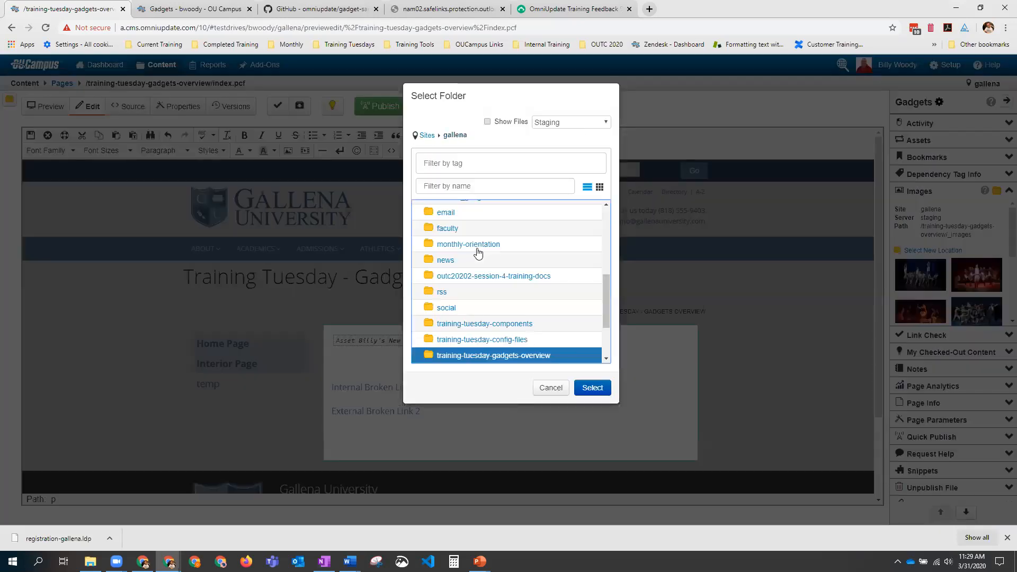
pyautogui.scroll(5, 476, 249)
pyautogui.click(454, 239)
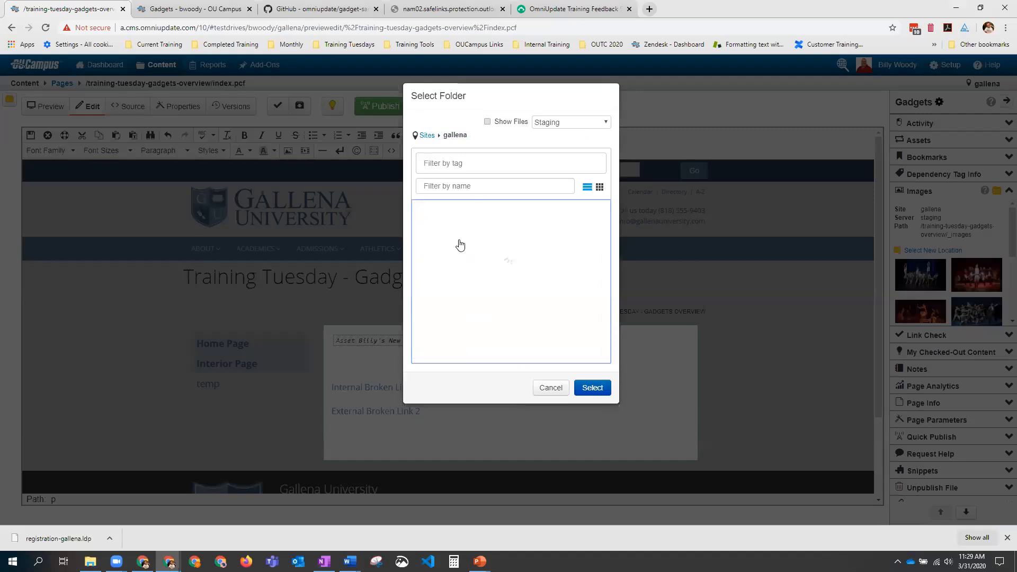
pyautogui.click(448, 240)
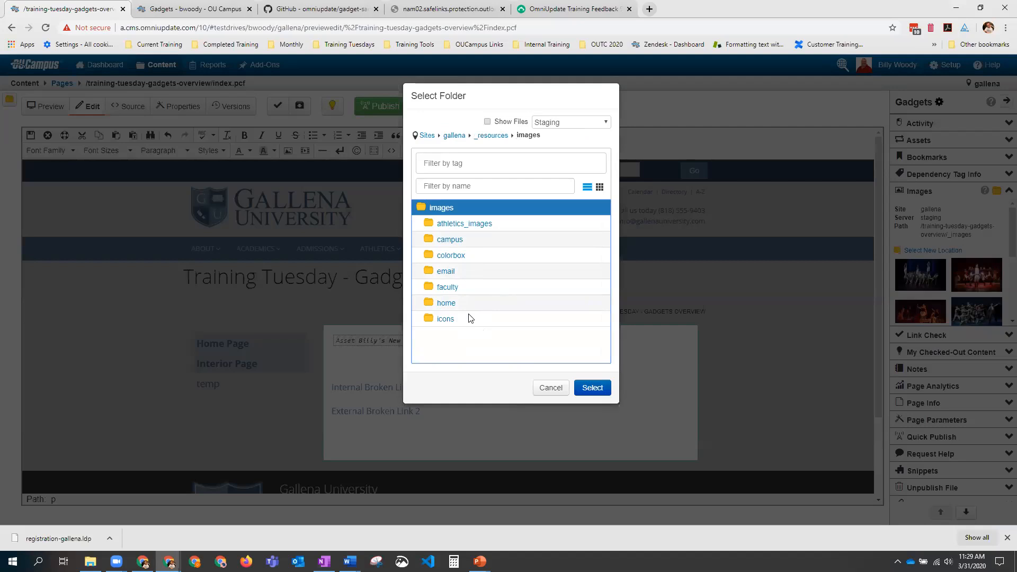
pyautogui.click(448, 287)
pyautogui.click(452, 225)
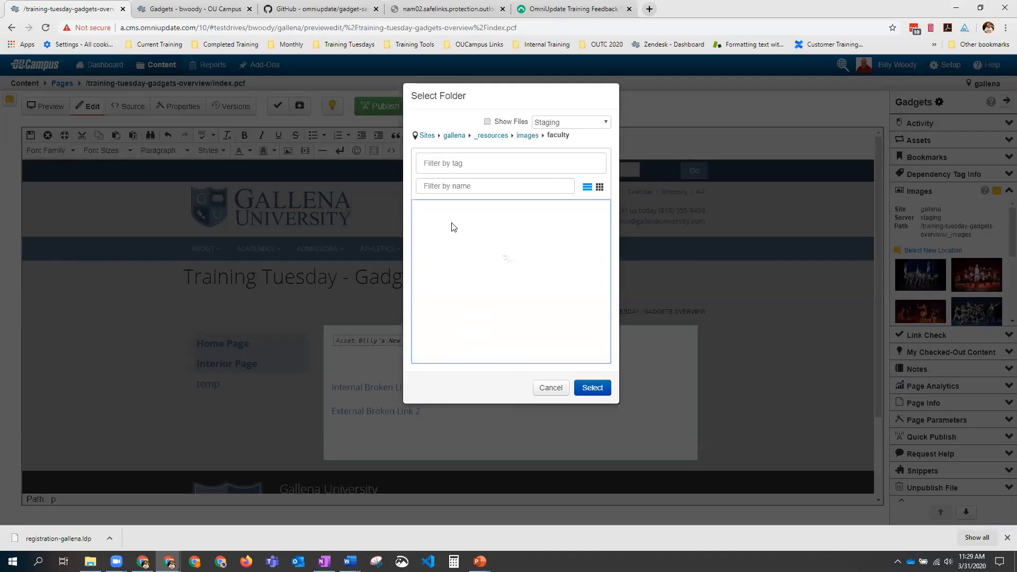
pyautogui.click(592, 387)
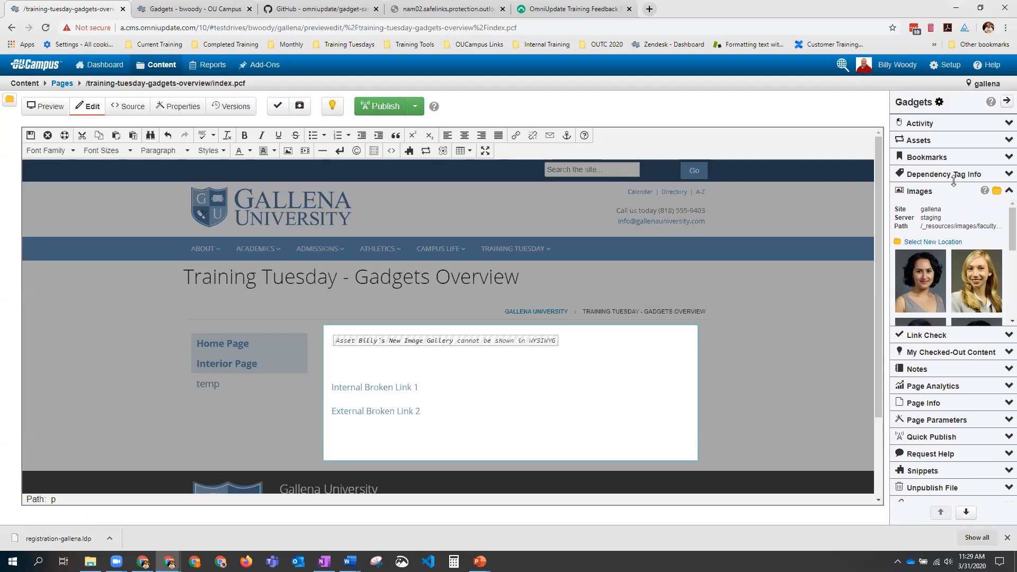
# Step: Collapse the Images gadget, expand Link Check and find the page's broken links
pyautogui.click(1006, 192)
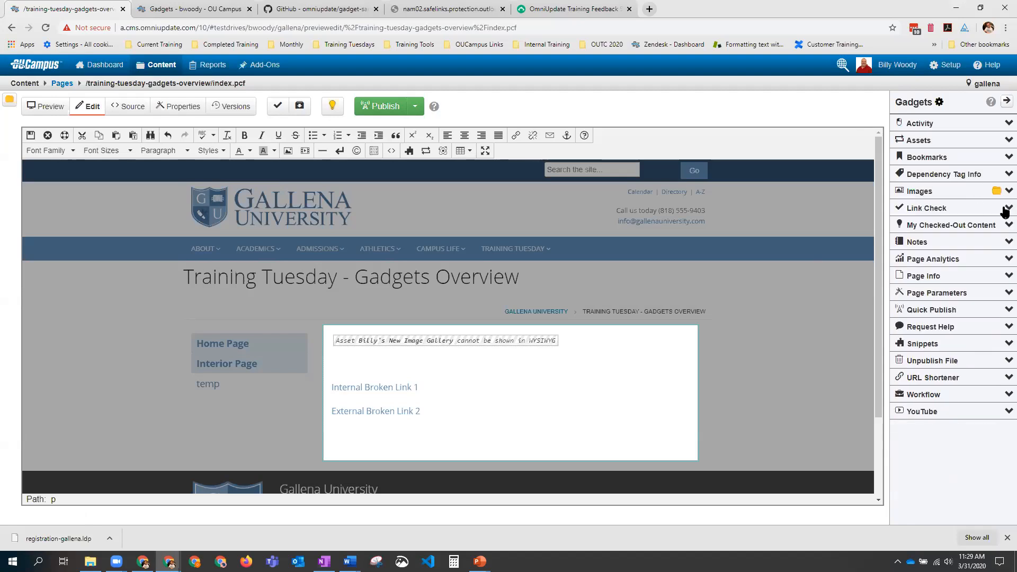
pyautogui.click(1004, 209)
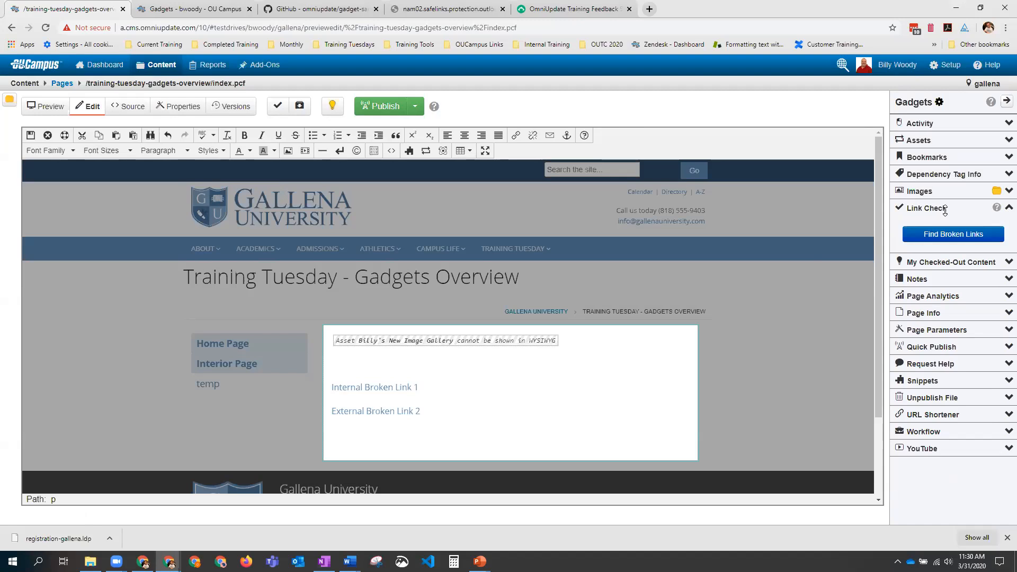
pyautogui.click(945, 239)
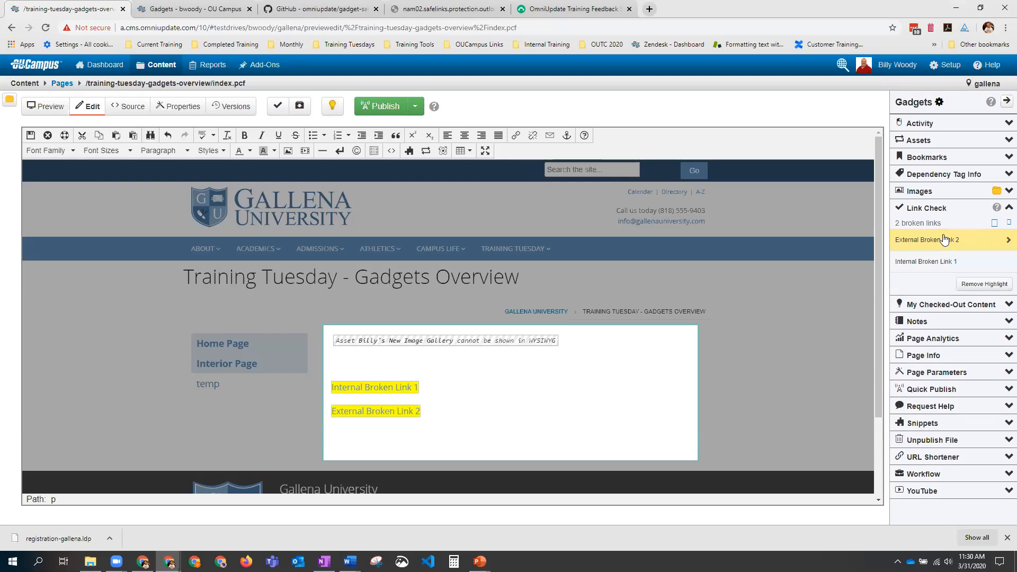
# Step: Inspect the link settings of External Broken Link 2 in Main Content and cancel without changing them
pyautogui.click(371, 412)
pyautogui.click(516, 139)
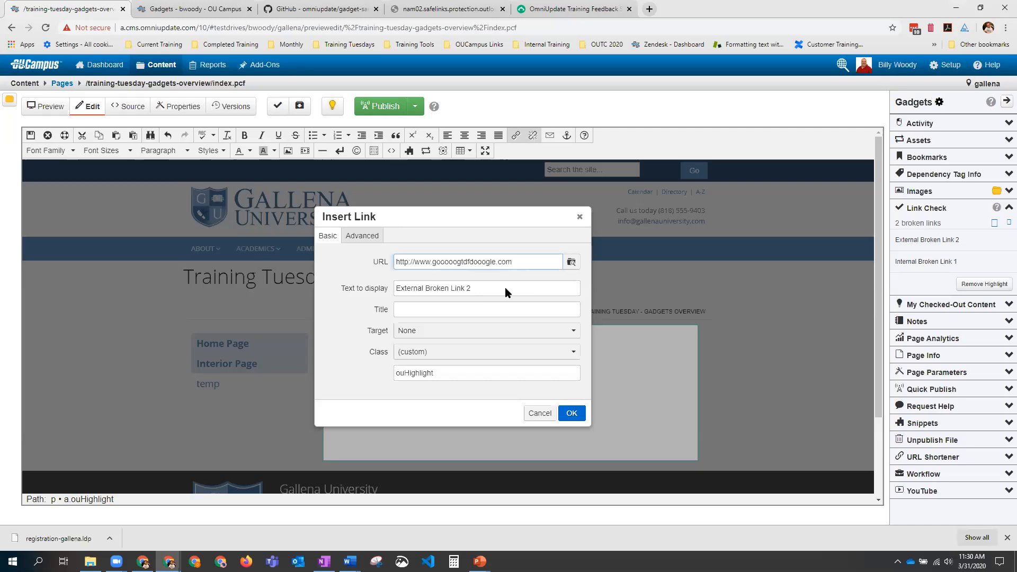
pyautogui.click(547, 411)
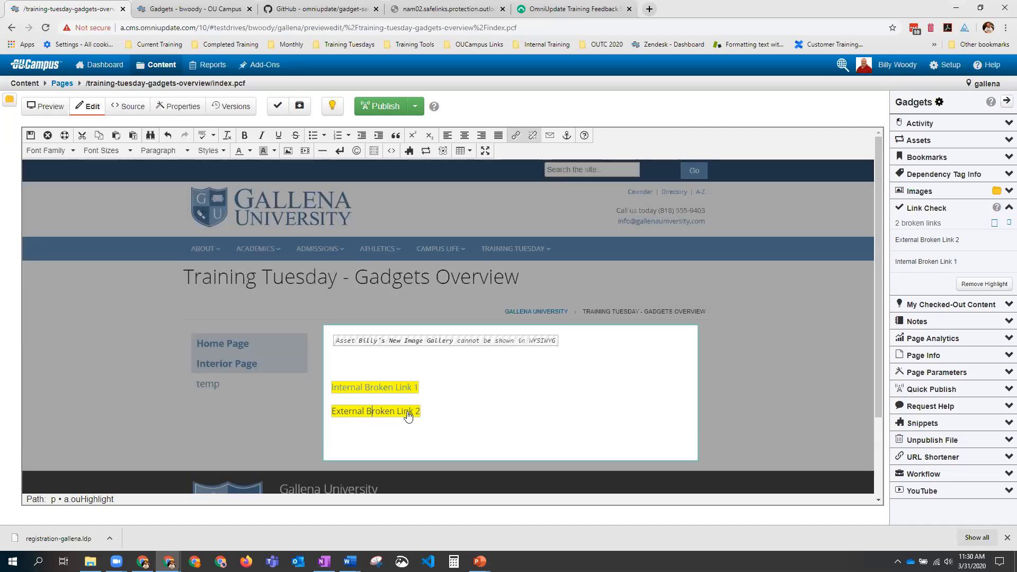
# Step: Review the details of External Broken Link 2 and Internal Broken Link 1 in Link Check, rerun the check and collapse the gadget
pyautogui.click(958, 240)
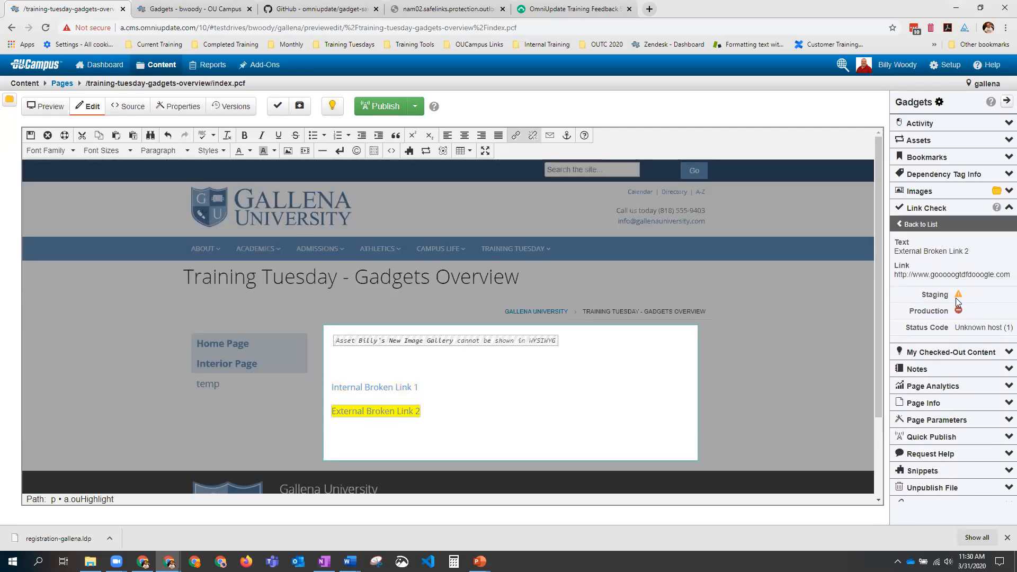
pyautogui.click(900, 225)
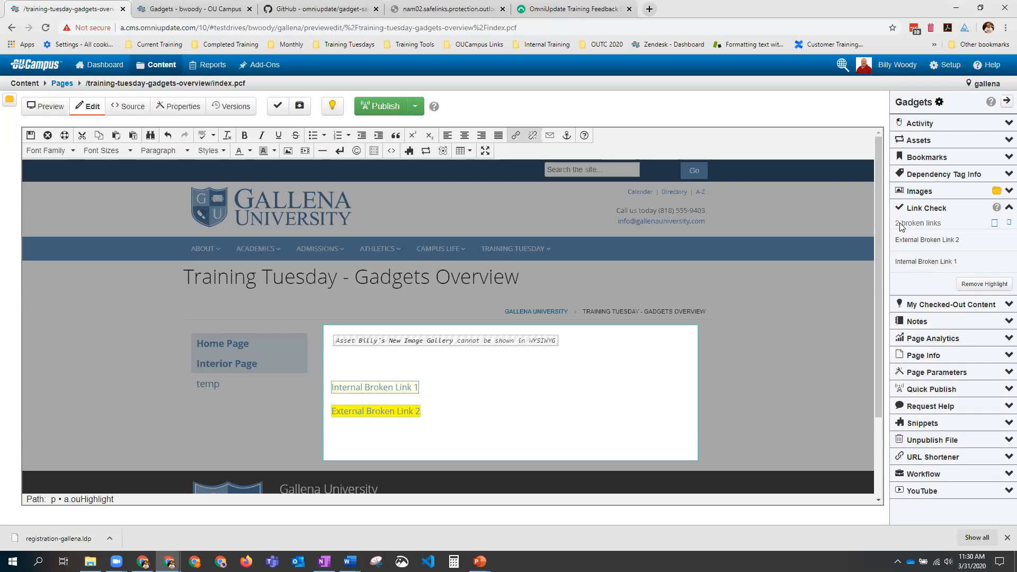
pyautogui.click(915, 263)
pyautogui.scroll(-1, 937, 293)
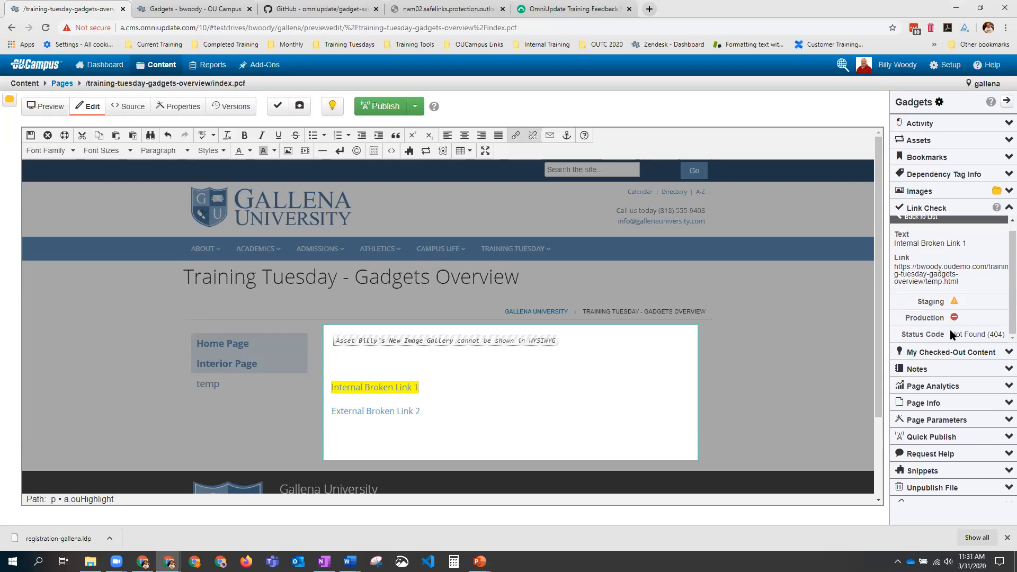
pyautogui.scroll(1, 939, 300)
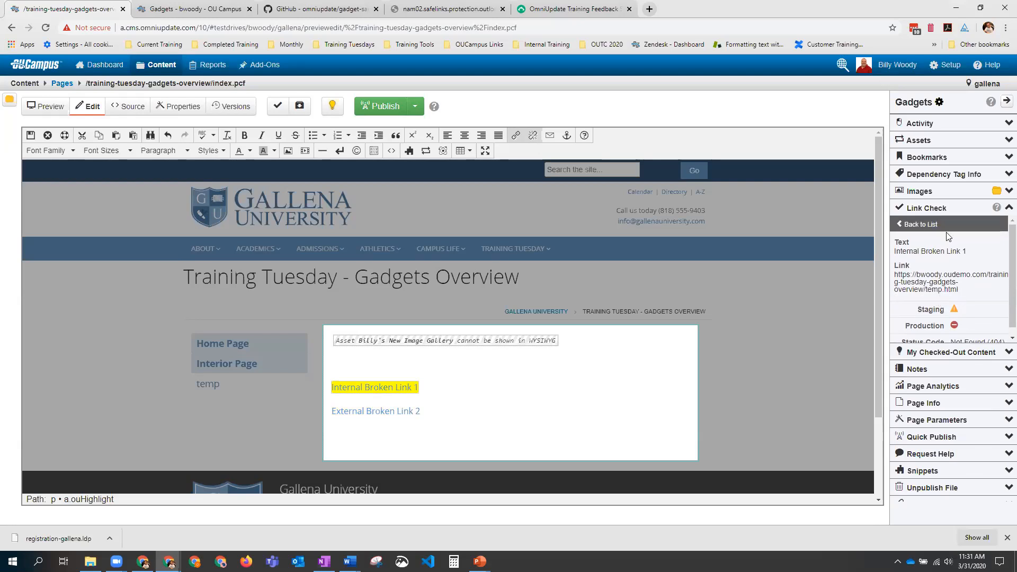
pyautogui.click(898, 225)
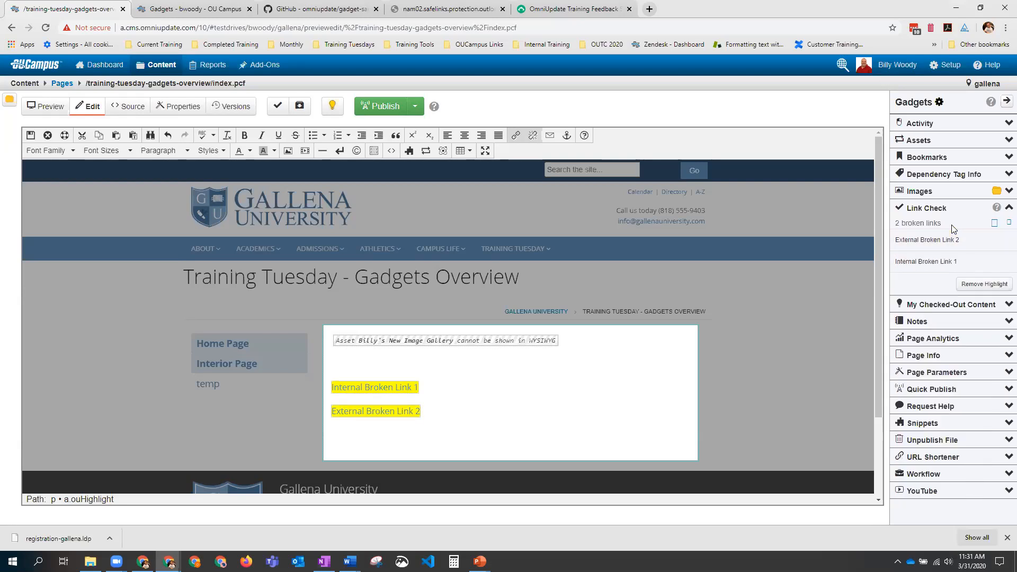
pyautogui.click(1006, 225)
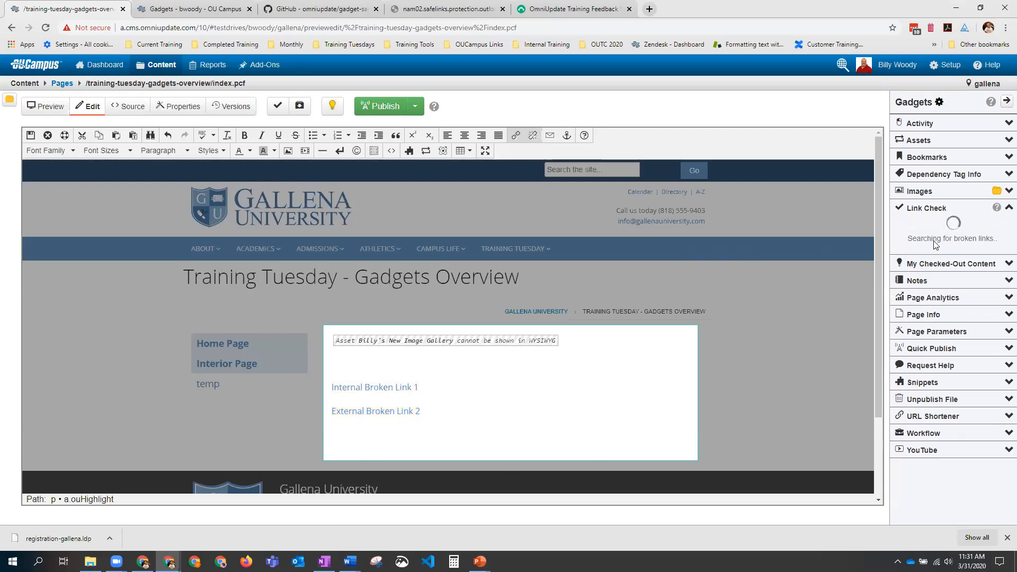
pyautogui.click(1005, 209)
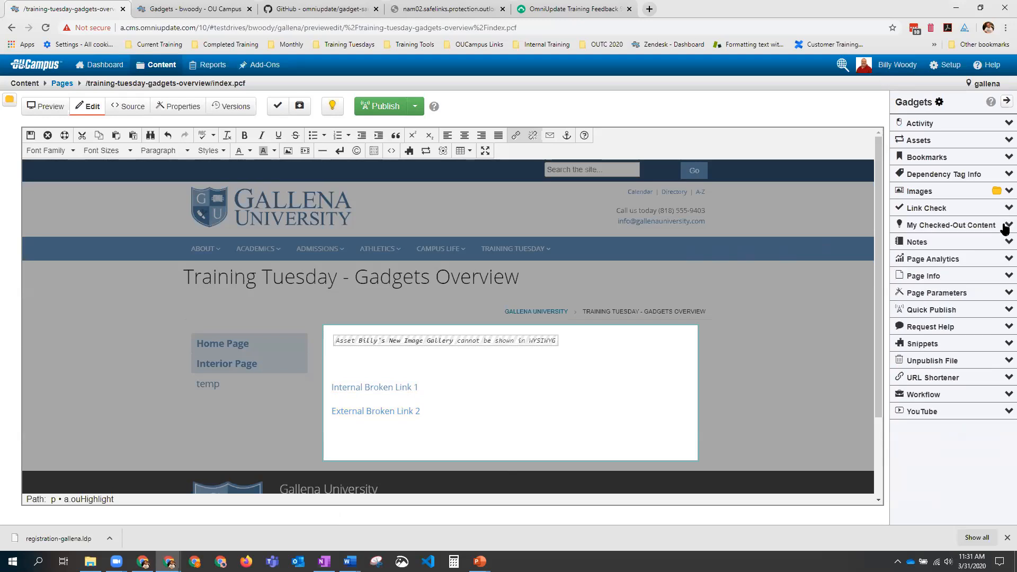
# Step: Move My Checked-Out Content to the top of the gadgets, check in the custom_gadgets color picker file from its list, and collapse it
pyautogui.moveTo(968, 223); pyautogui.dragTo(938, 129)
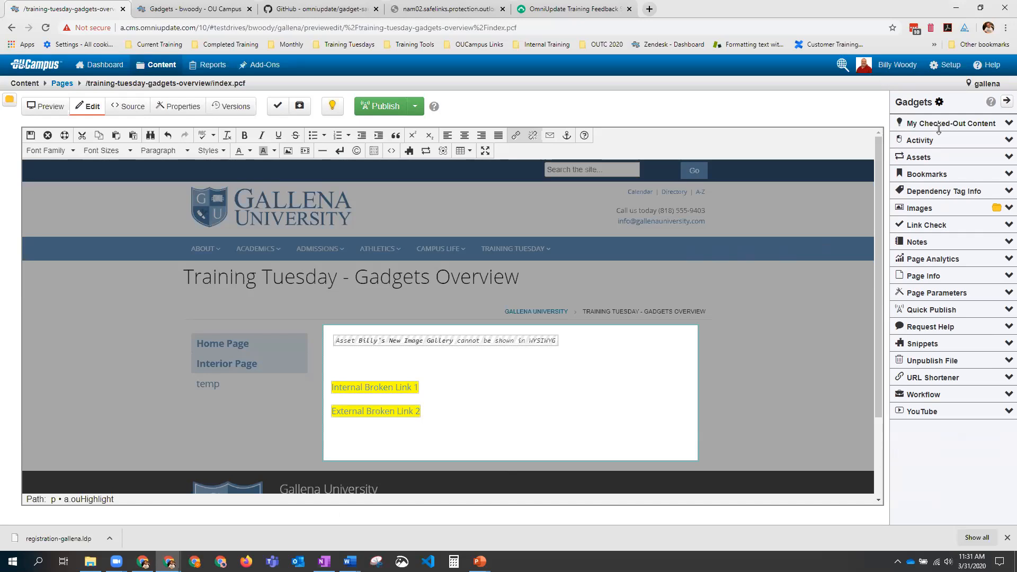
pyautogui.click(1003, 126)
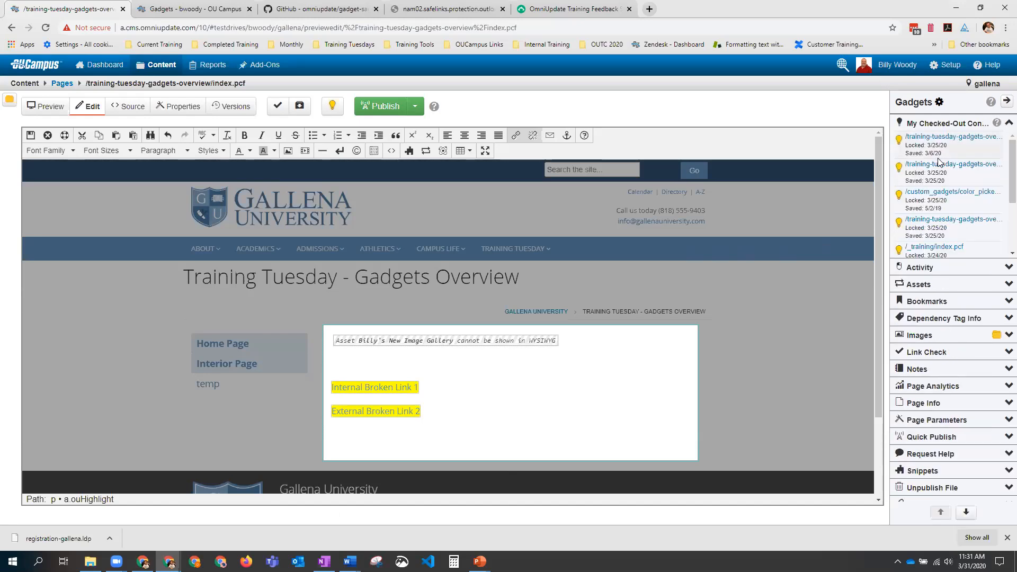
pyautogui.scroll(3, 932, 159)
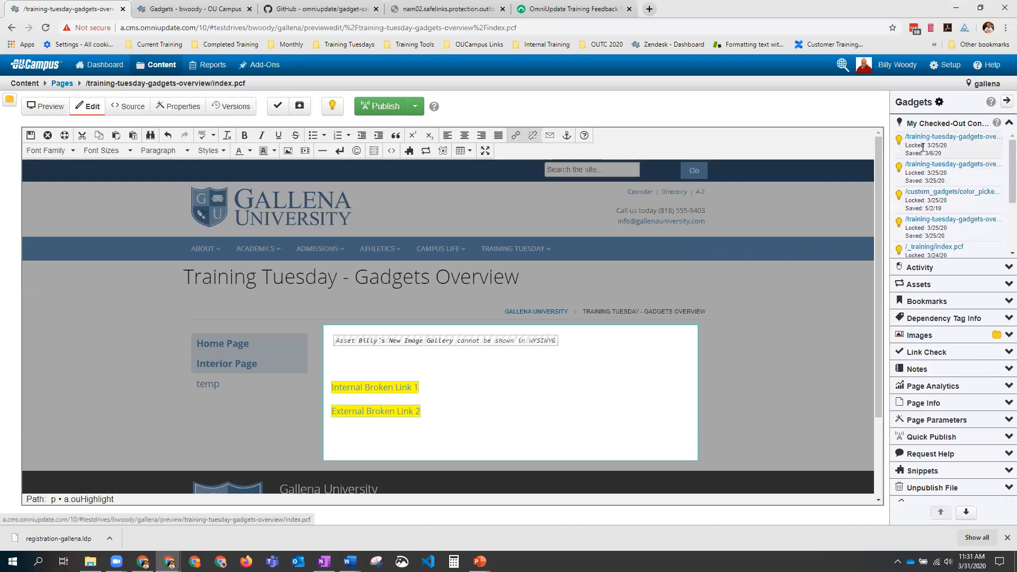
pyautogui.scroll(-3, 923, 154)
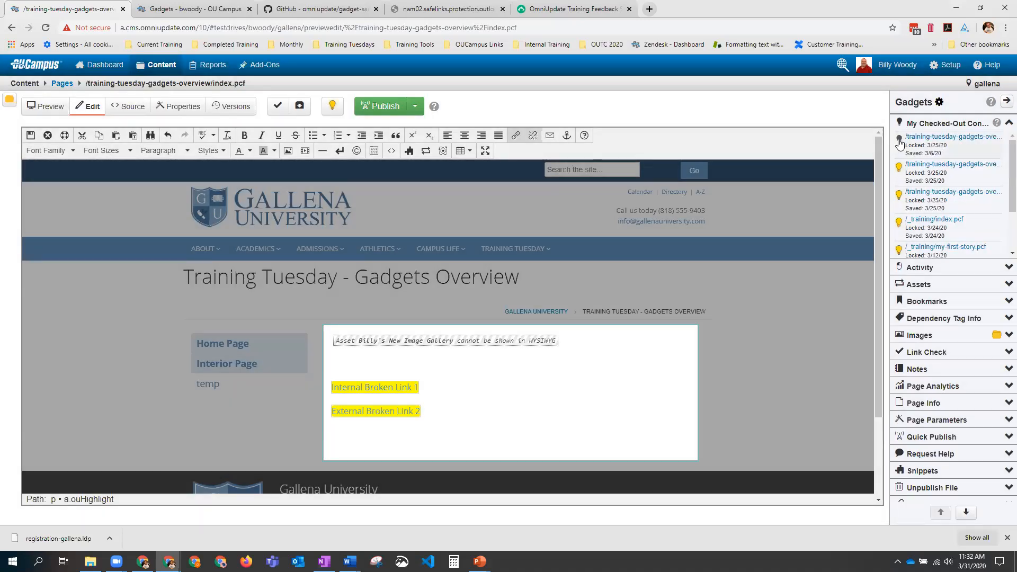
pyautogui.click(1006, 124)
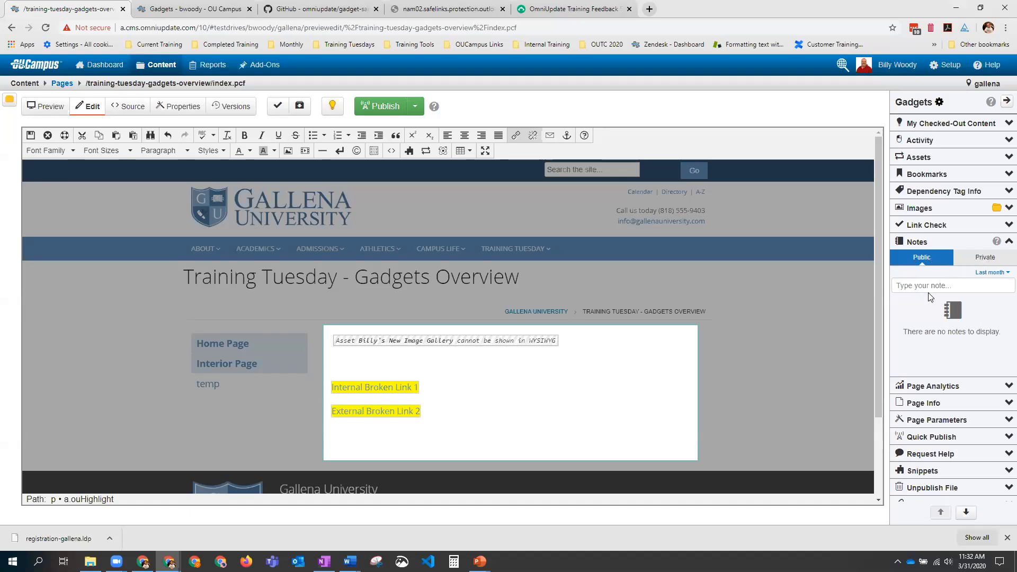
# Step: Add and save the public note "This is my new page for gadgets." in the Notes gadget
pyautogui.click(914, 286)
pyautogui.write('This')
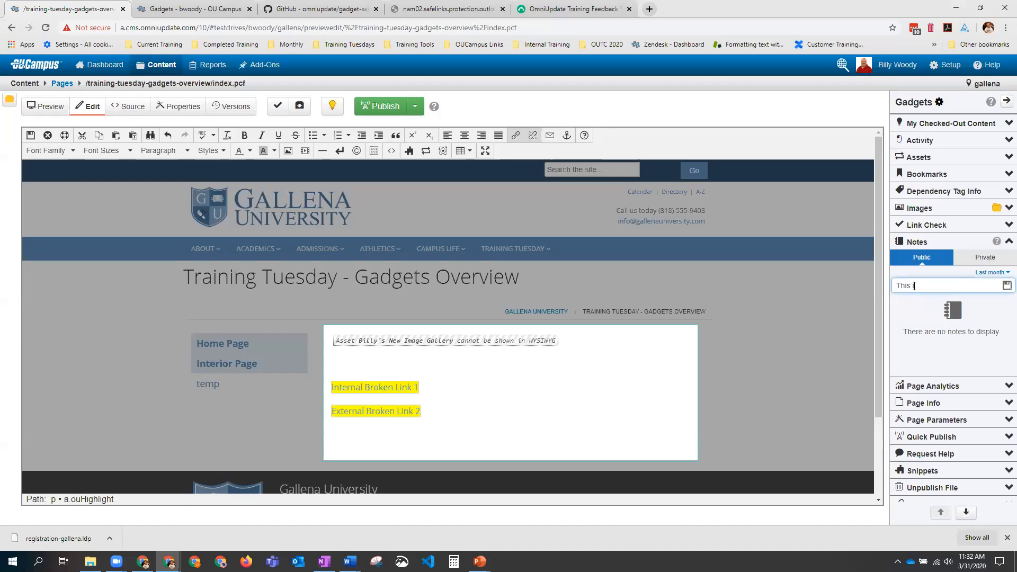
pyautogui.write(' is my')
pyautogui.write(' new poagh')
pyautogui.press('BackSpace')
pyautogui.press('BackSpace')
pyautogui.press('BackSpace')
pyautogui.press('BackSpace')
pyautogui.write('age for gadgets')
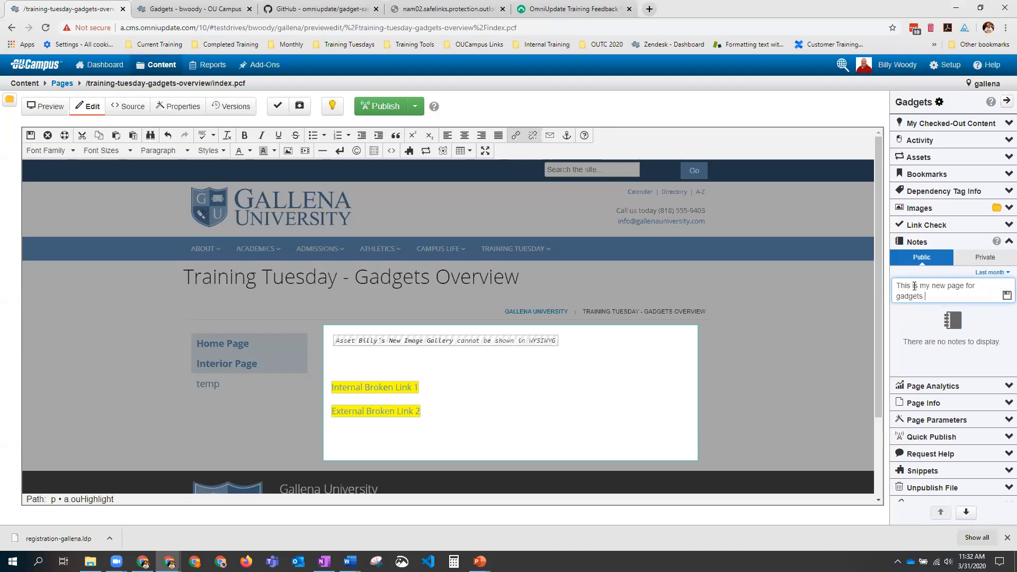
pyautogui.write('.')
pyautogui.press('Return')
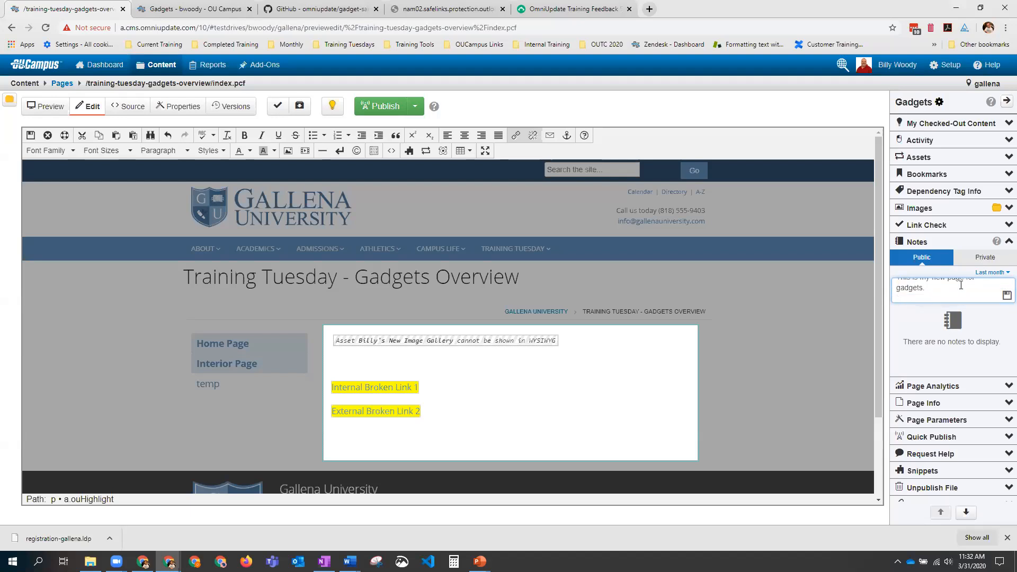
pyautogui.click(1005, 295)
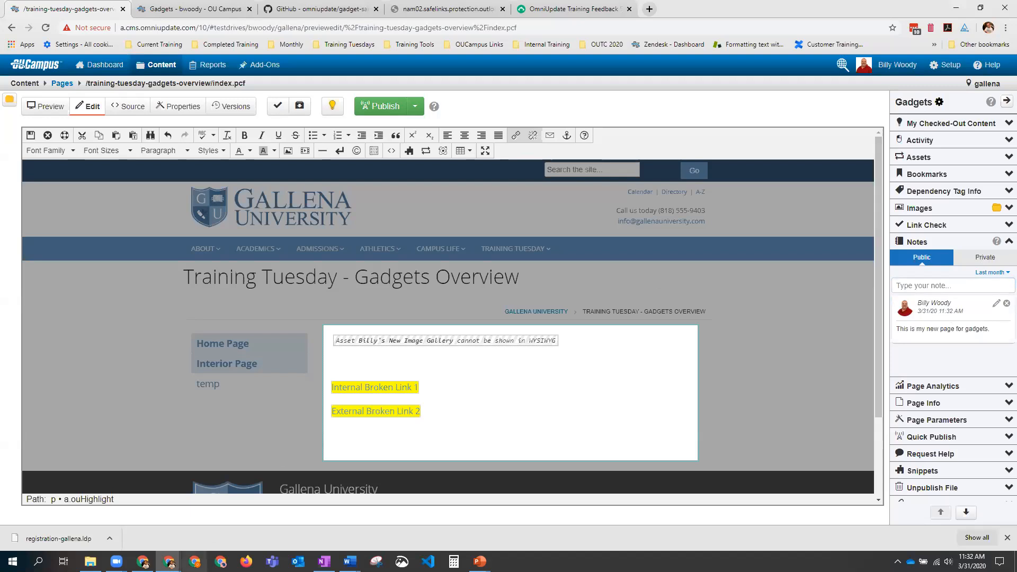
# Step: Switch to the Incognito browser window, reload the expired session, show the gadgets and expand Notes for the same page
pyautogui.moveTo(170, 561)
pyautogui.click(205, 525)
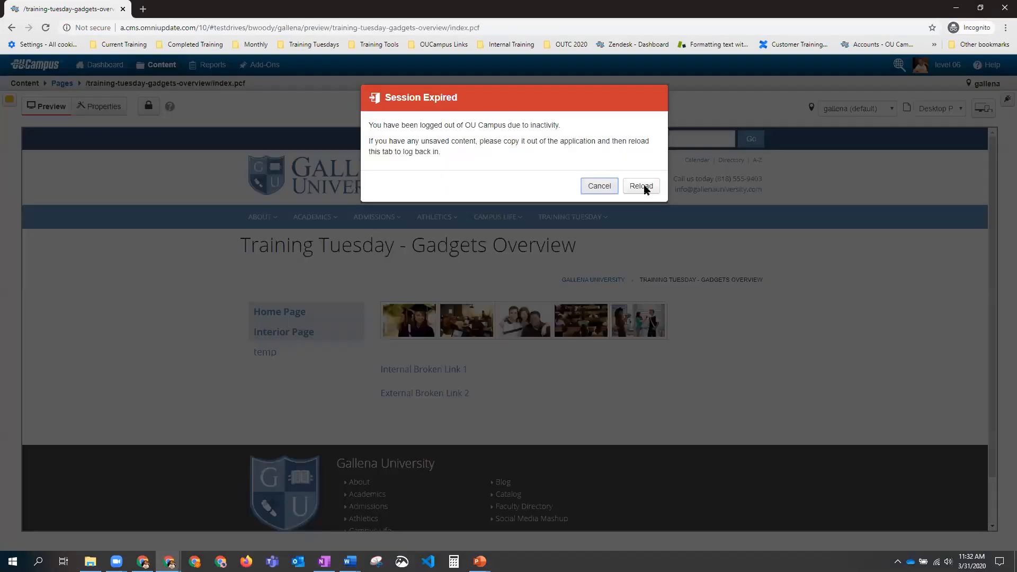
pyautogui.click(644, 187)
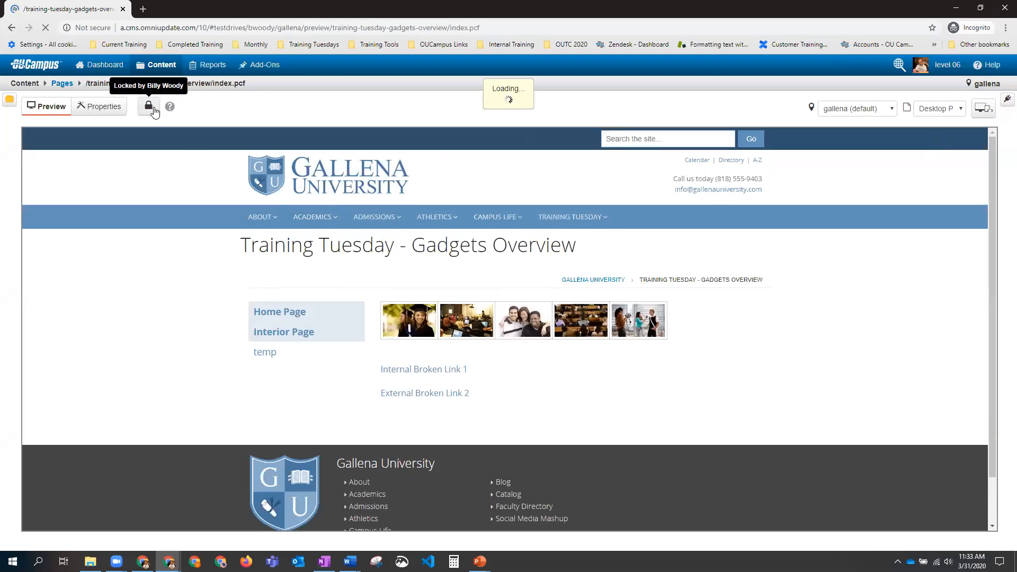
pyautogui.click(1001, 106)
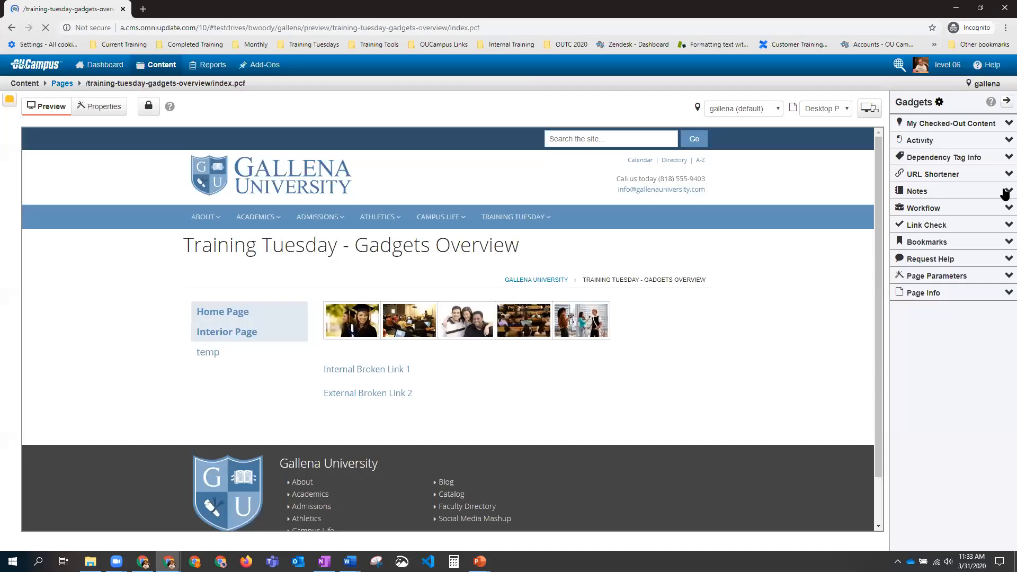
pyautogui.click(1006, 191)
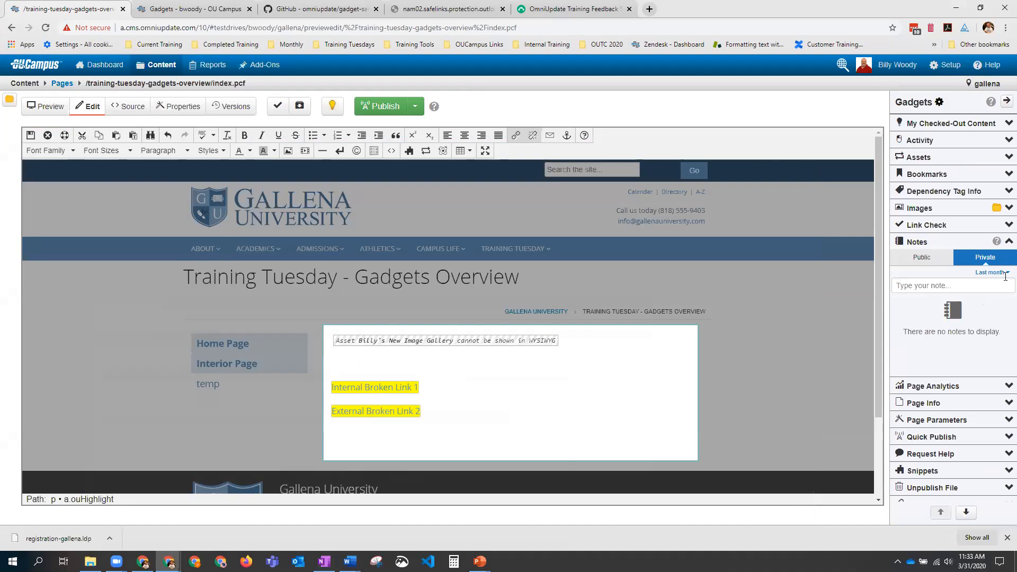
# Step: Collapse Notes in the main session, expand Page Analytics with the Last 7 Days range and open its expanded view
pyautogui.click(1004, 242)
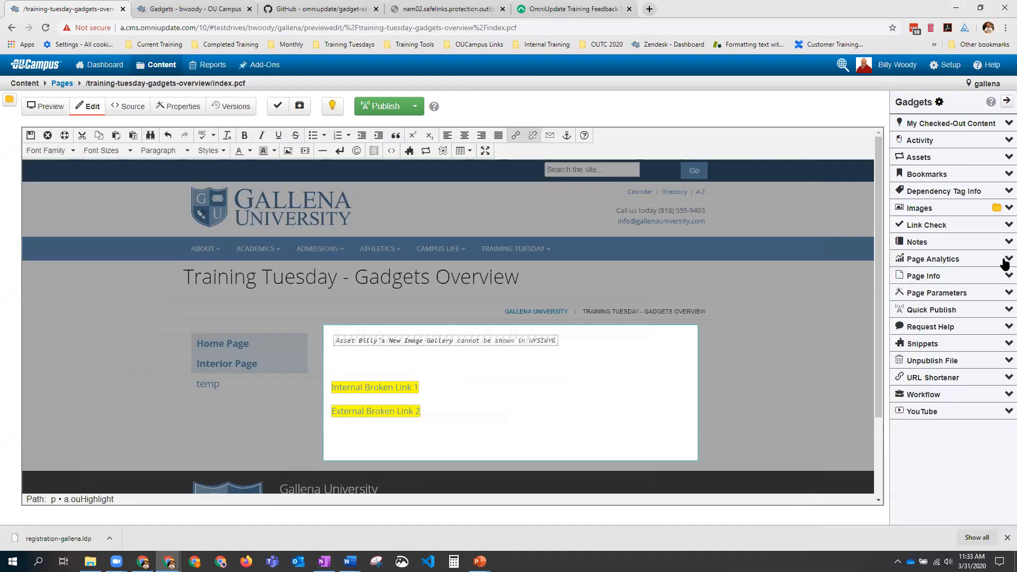
pyautogui.click(1005, 260)
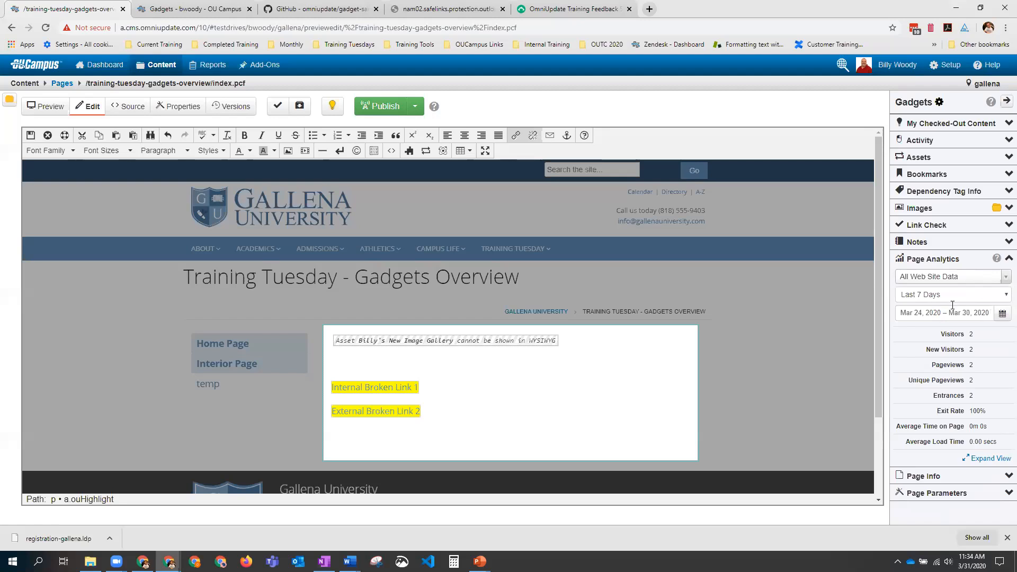
pyautogui.click(1004, 297)
pyautogui.click(920, 408)
pyautogui.click(976, 459)
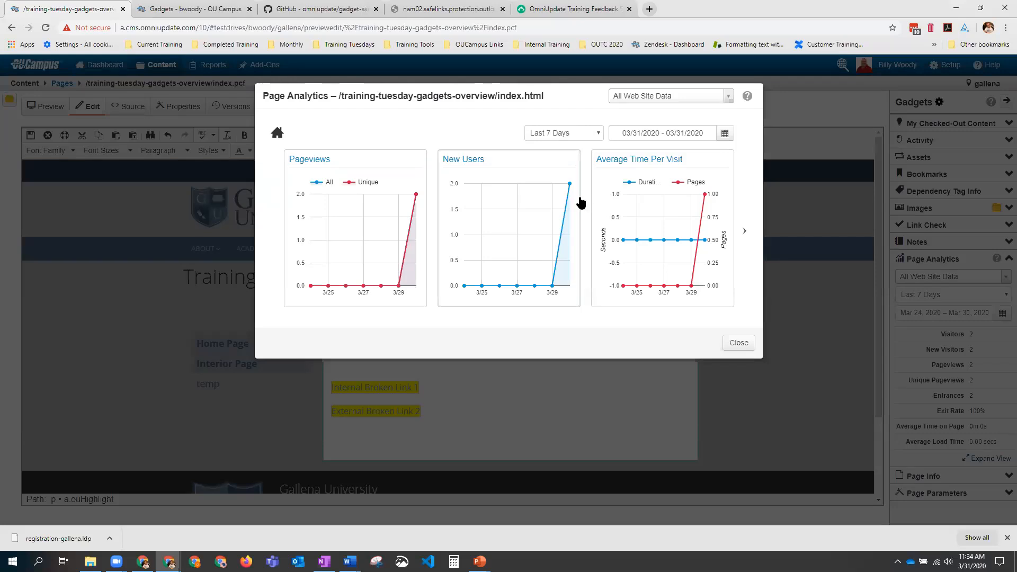
# Step: Look through the data sources available in the expanded Page Analytics view, close it and collapse the gadget
pyautogui.click(691, 99)
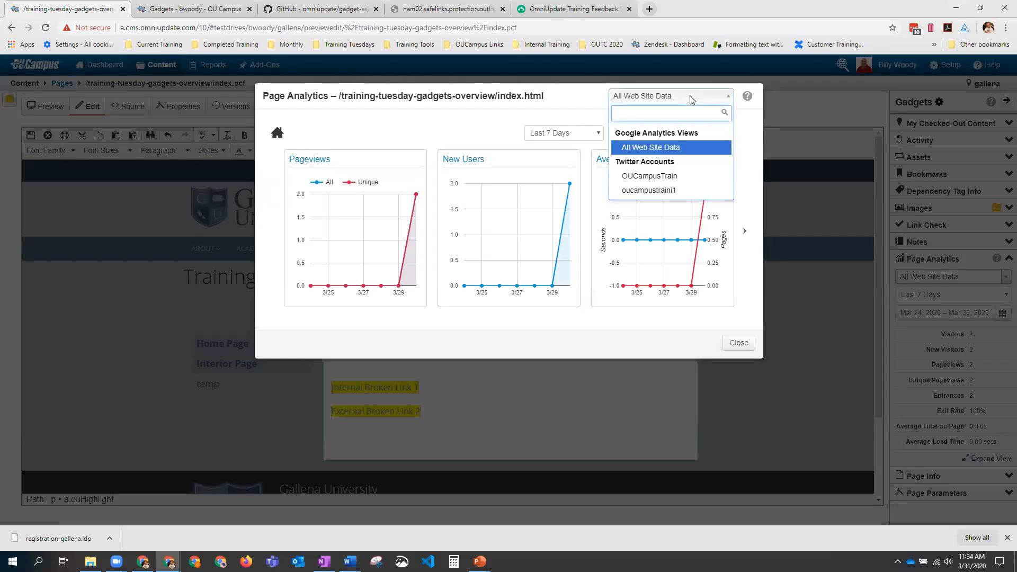
pyautogui.press('Down')
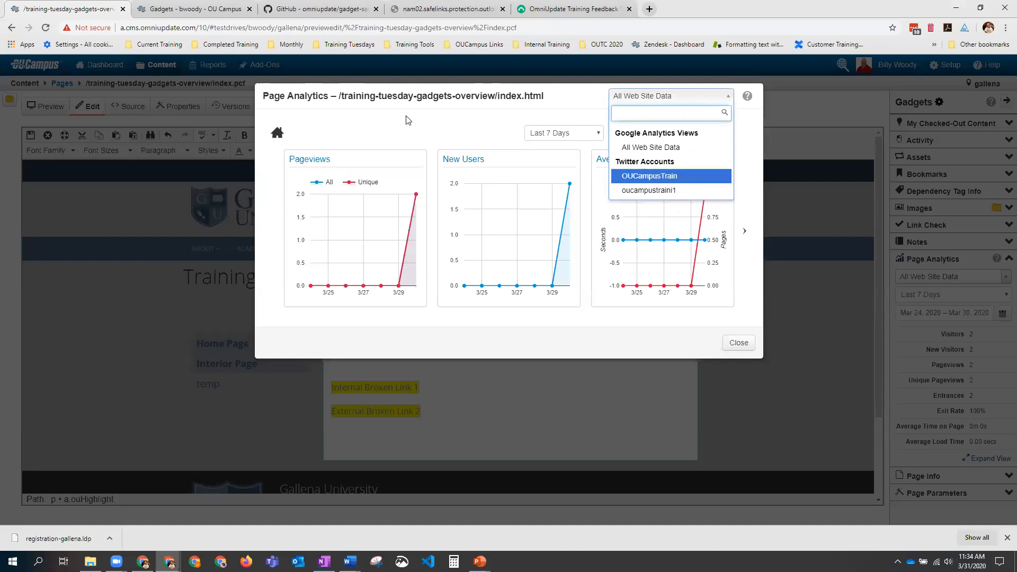
pyautogui.click(738, 344)
pyautogui.click(738, 344)
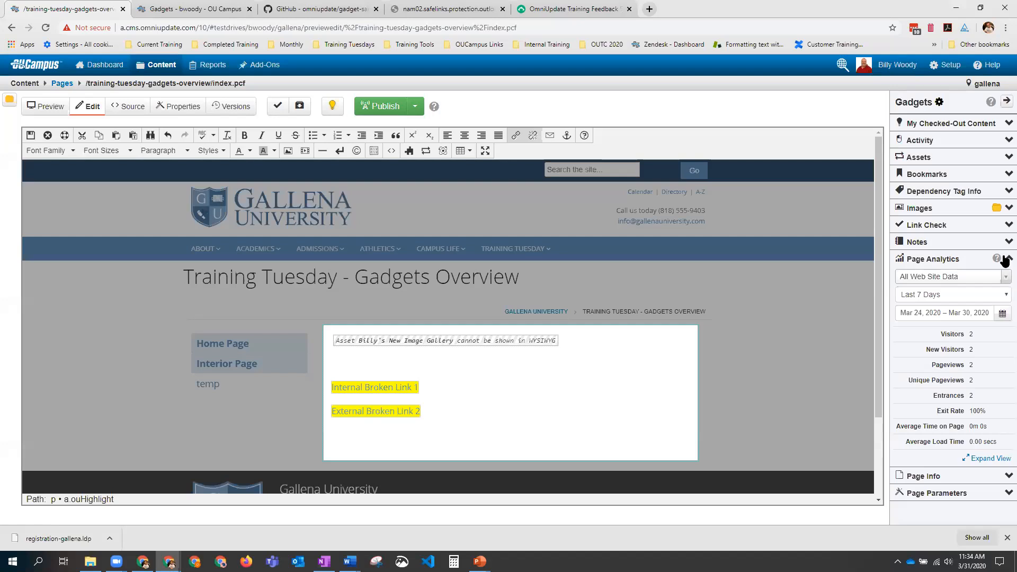
pyautogui.click(1004, 259)
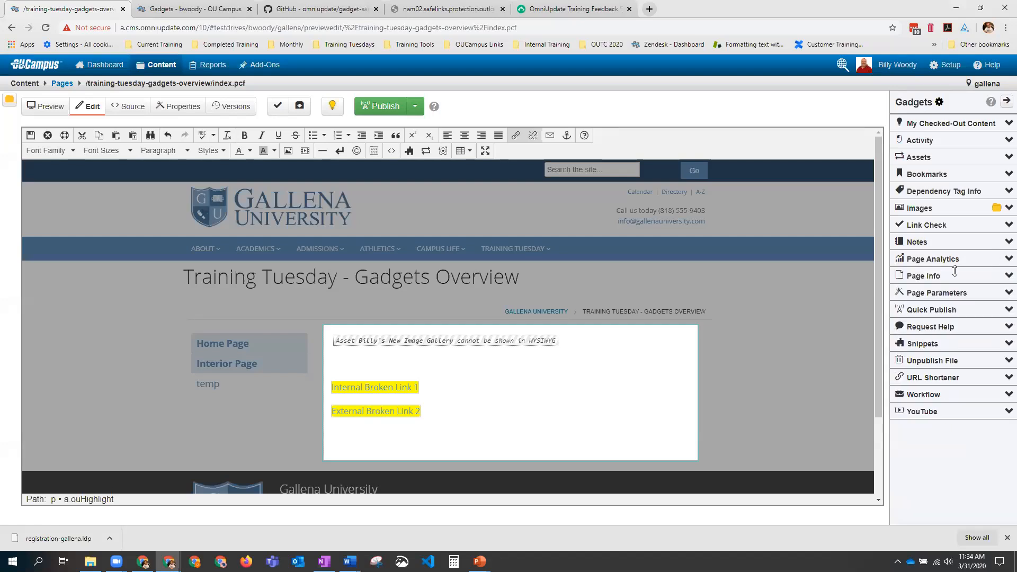
# Step: Expand the Page Info gadget and review the page's save and publish dates, parent directory, products and dependencies
pyautogui.click(1005, 276)
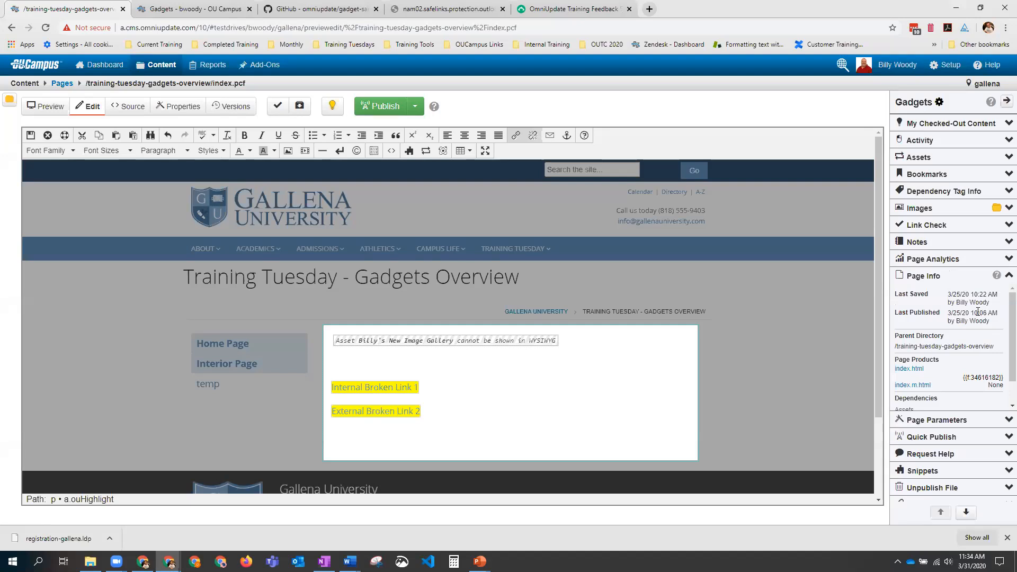
pyautogui.scroll(-1, 977, 311)
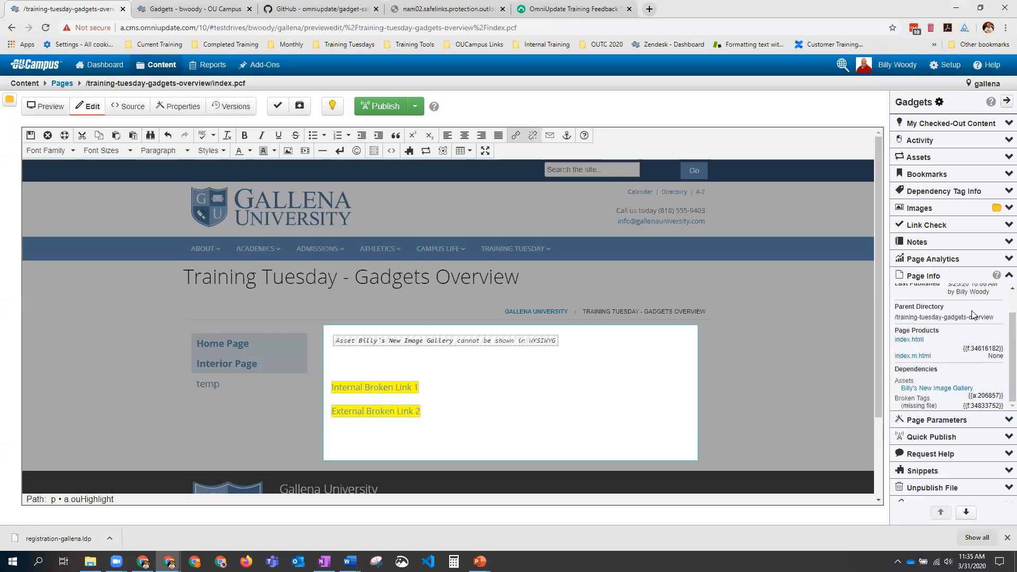
pyautogui.scroll(1, 970, 313)
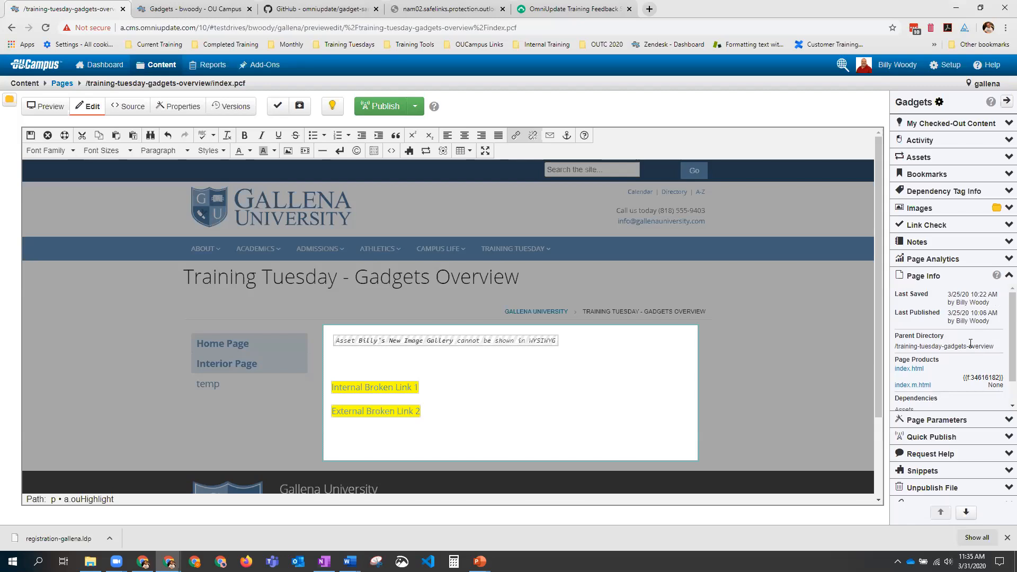
# Step: Look up index.html's dependency tag from Page Info in the Dependency Tag Info gadget, review its details and collapse both gadgets
pyautogui.scroll(-1, 977, 358)
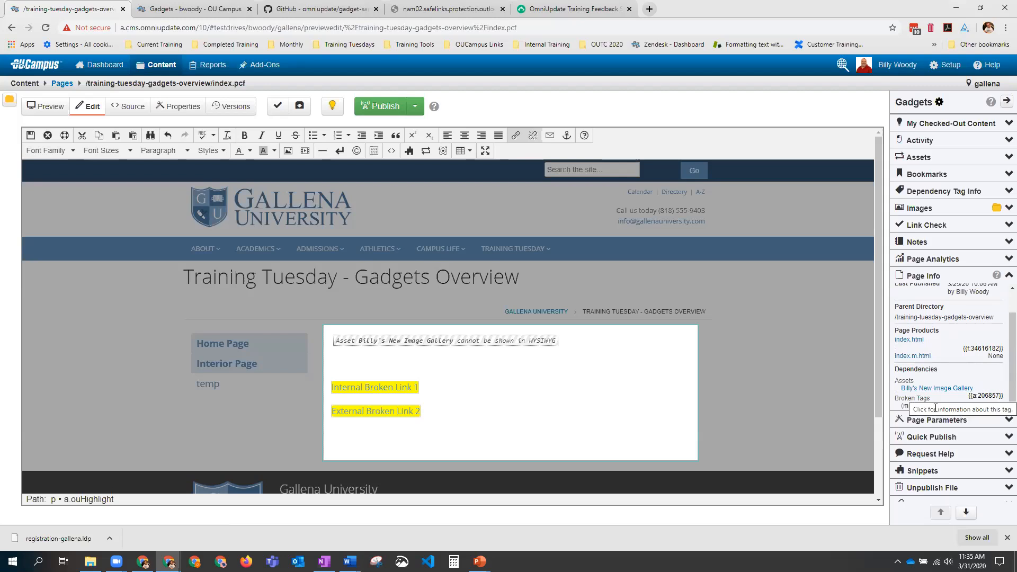
pyautogui.click(981, 350)
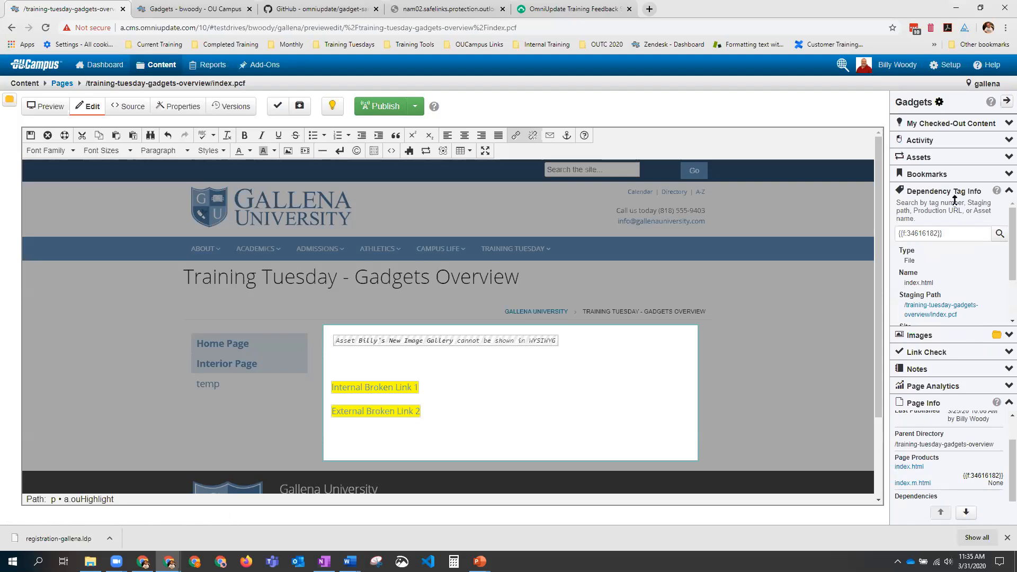
pyautogui.scroll(-3, 959, 222)
pyautogui.scroll(3, 960, 237)
pyautogui.click(1005, 192)
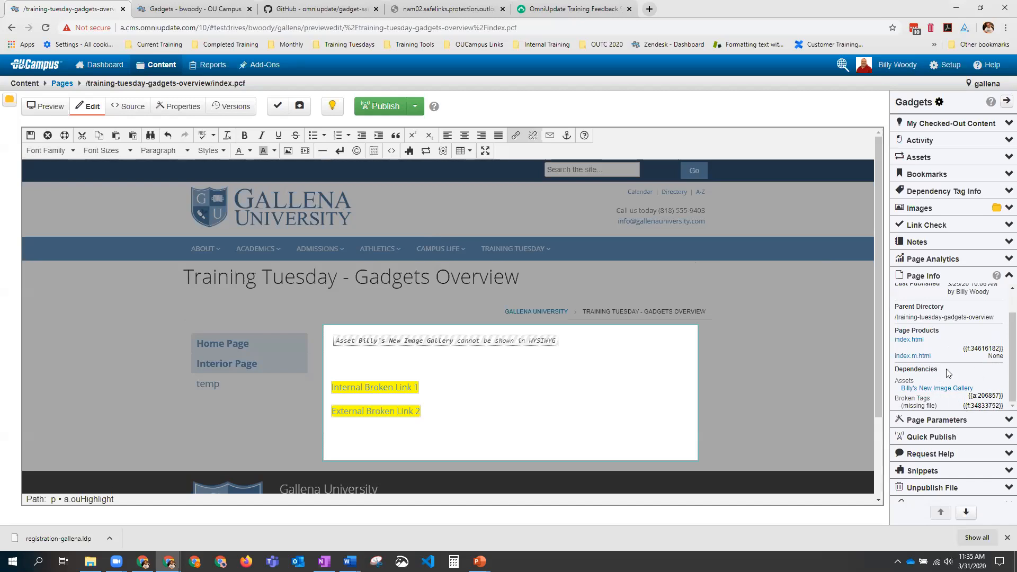
pyautogui.click(1006, 276)
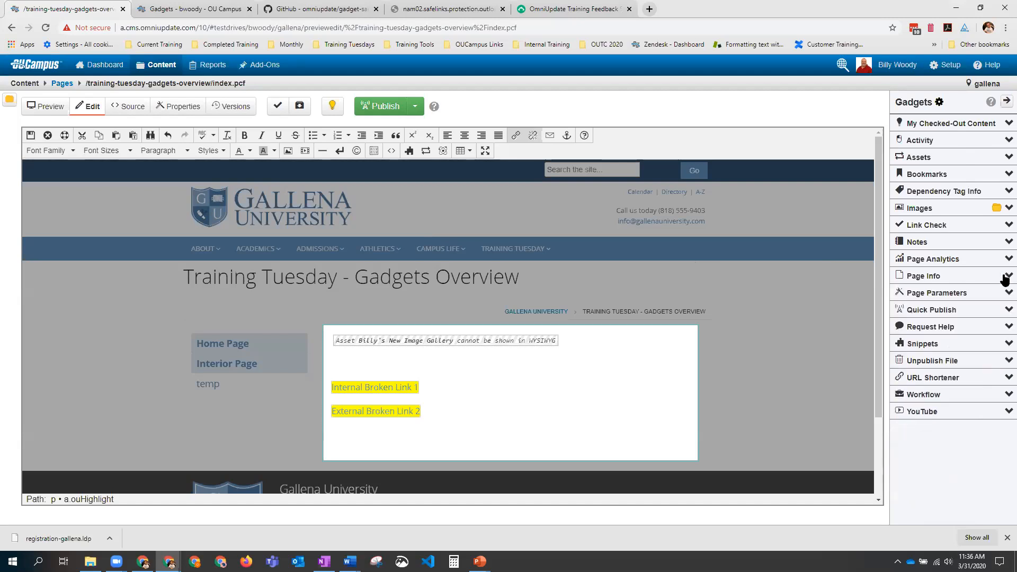
# Step: Expand the Page Parameters gadget and look through its title, metadata and column settings
pyautogui.click(1005, 294)
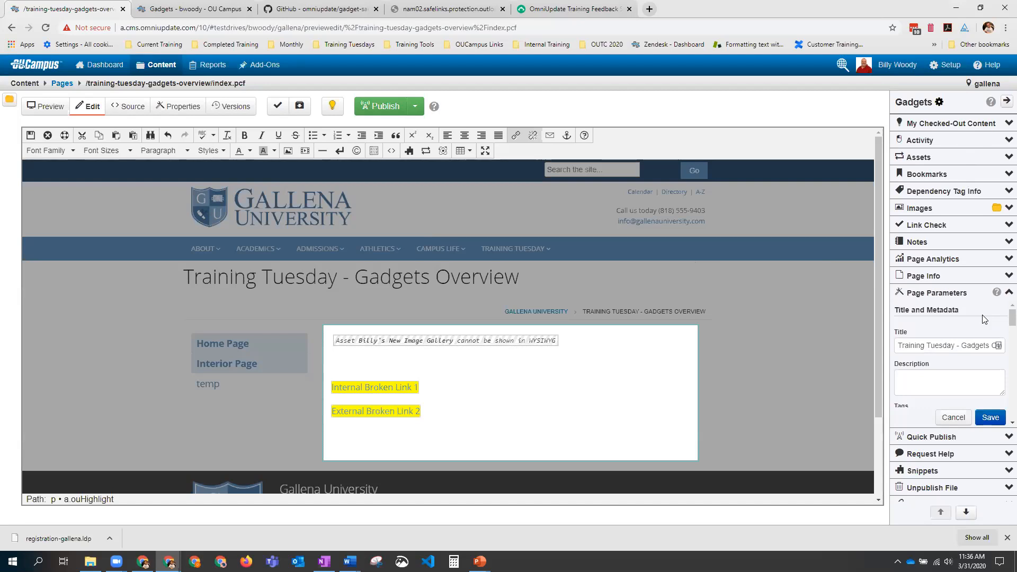
pyautogui.scroll(-6, 982, 318)
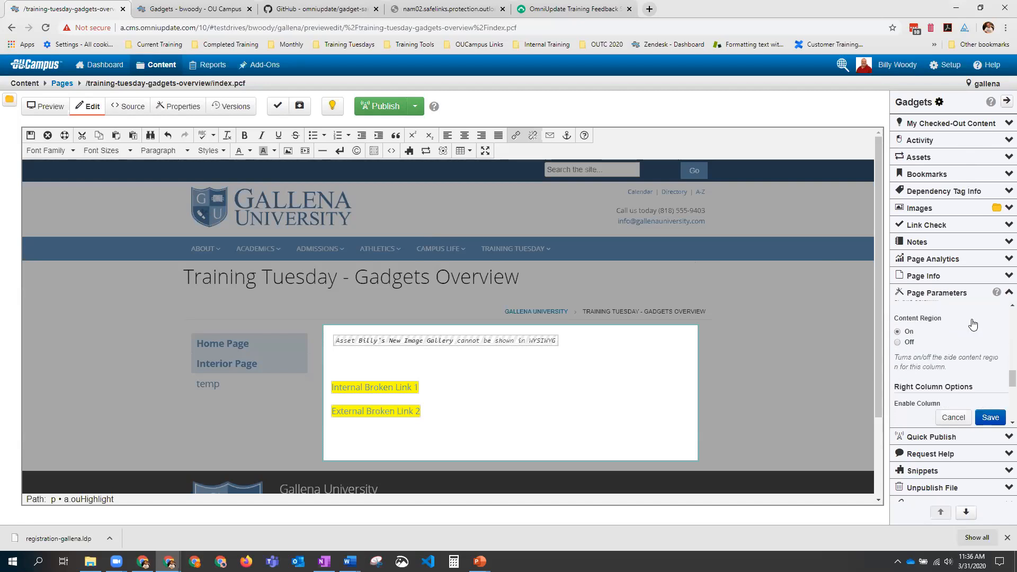
pyautogui.scroll(6, 972, 323)
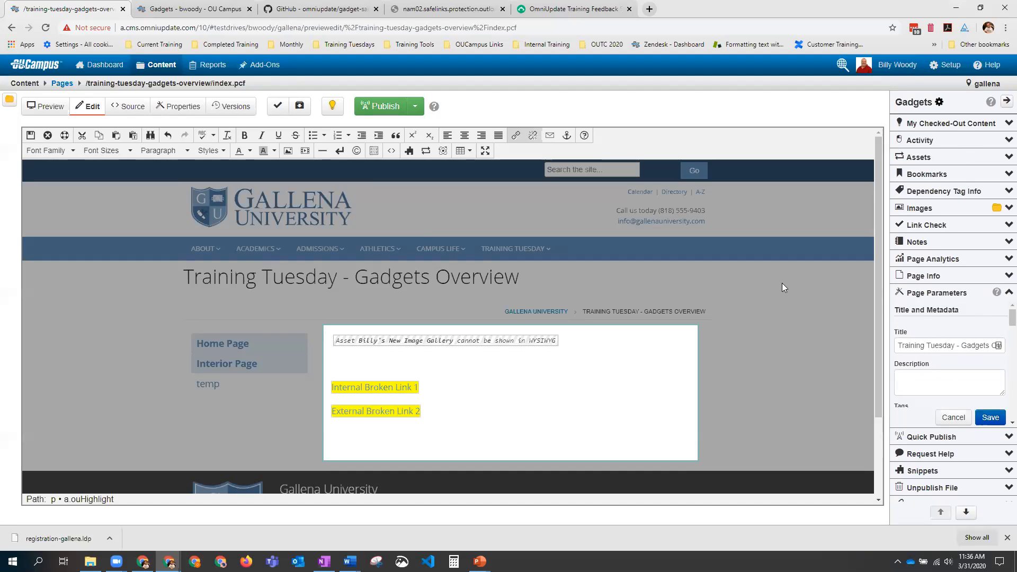
# Step: Open the page's full Properties, discarding unsaved changes, review the parameters there and return to the edit view
pyautogui.click(182, 109)
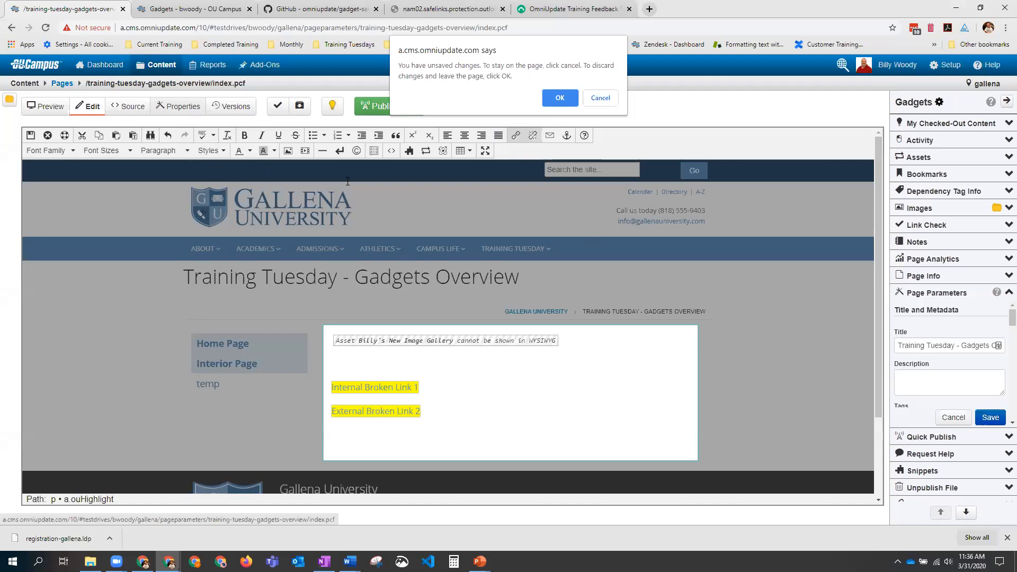
pyautogui.press('Return')
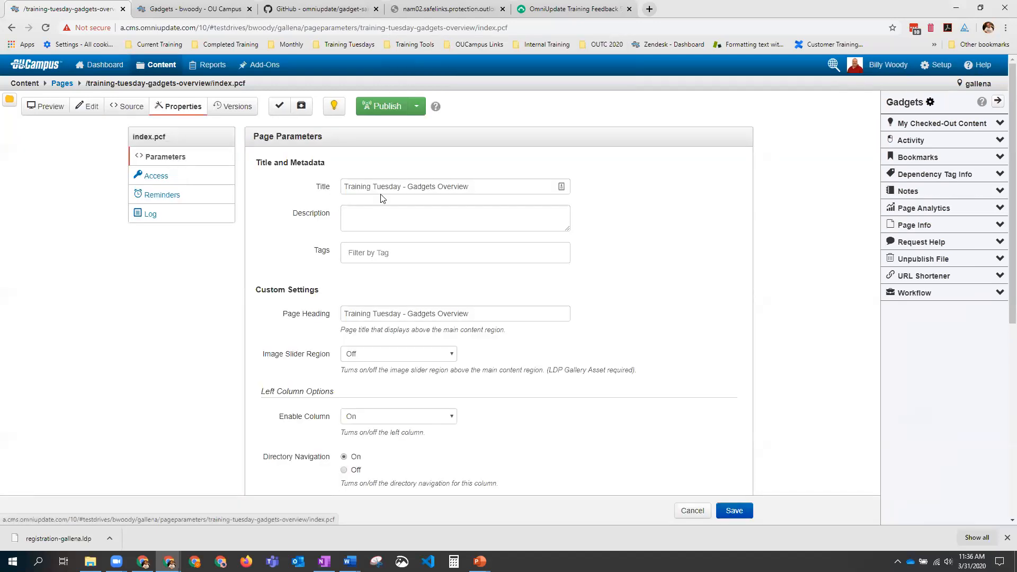
pyautogui.scroll(-6, 382, 198)
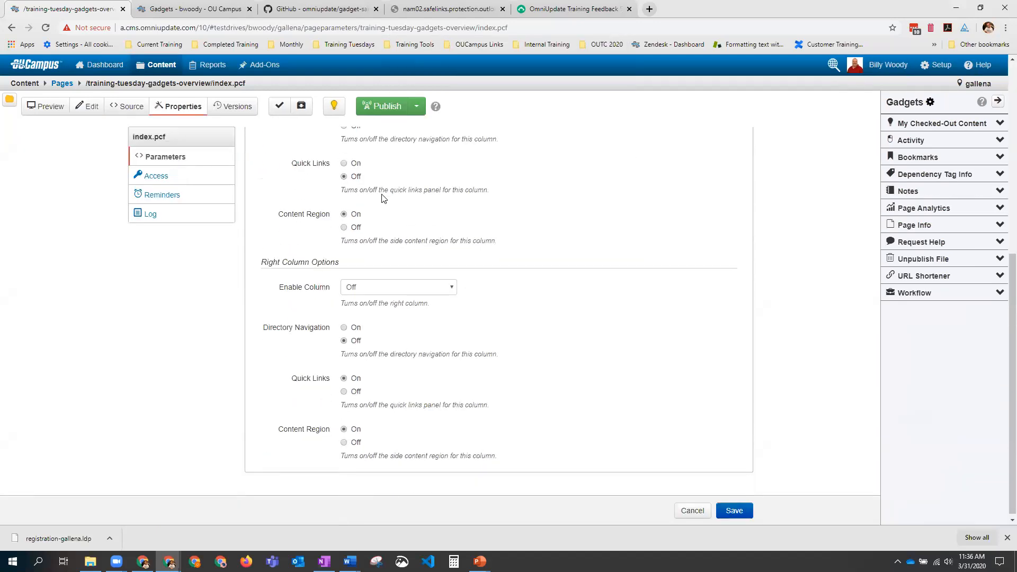
pyautogui.scroll(6, 382, 198)
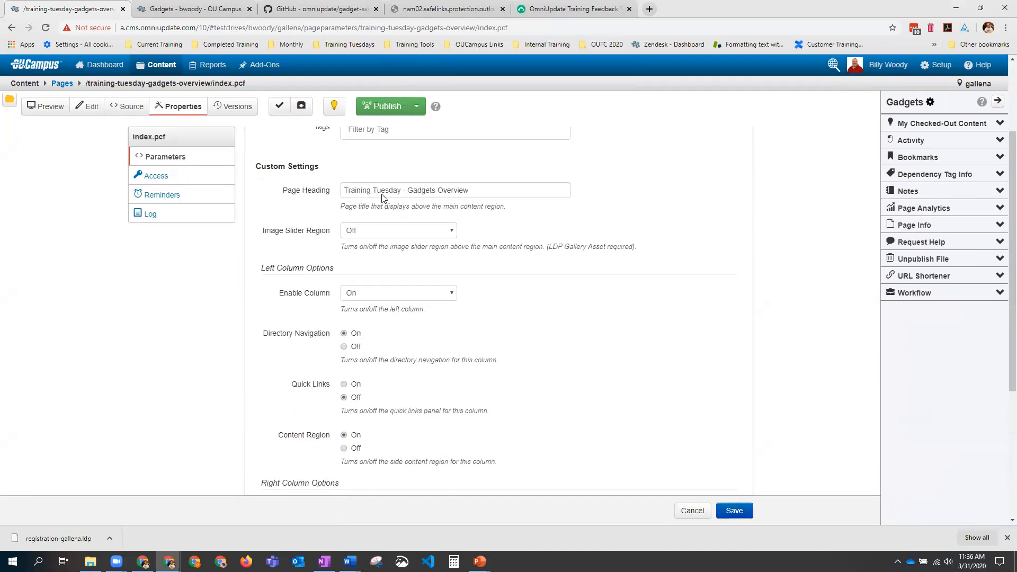
pyautogui.click(88, 109)
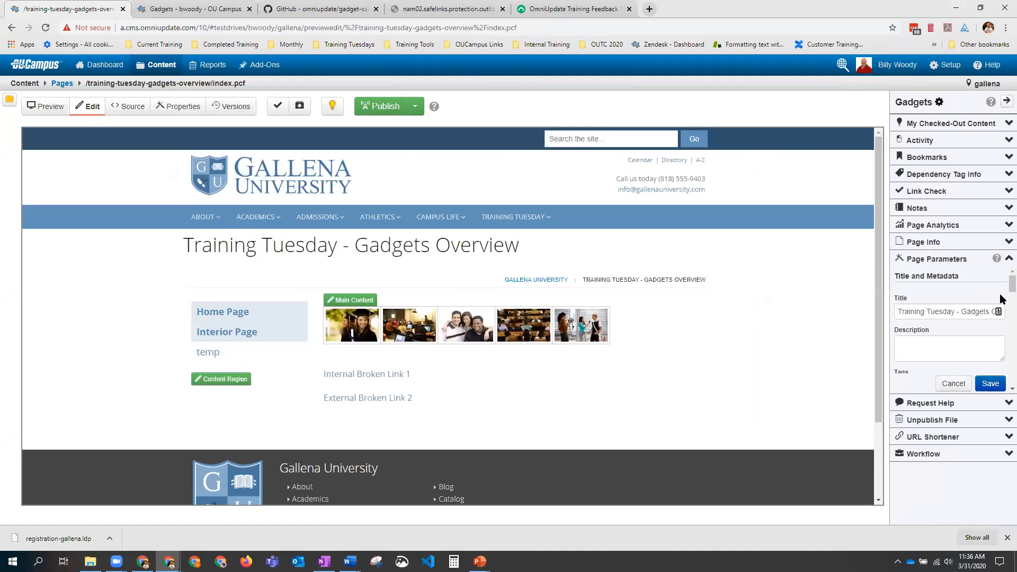
# Step: In the Page Parameters gadget, add "New" before the page title, set the left column's Enable Column to Off and save
pyautogui.scroll(-3, 1000, 296)
pyautogui.scroll(2, 1002, 293)
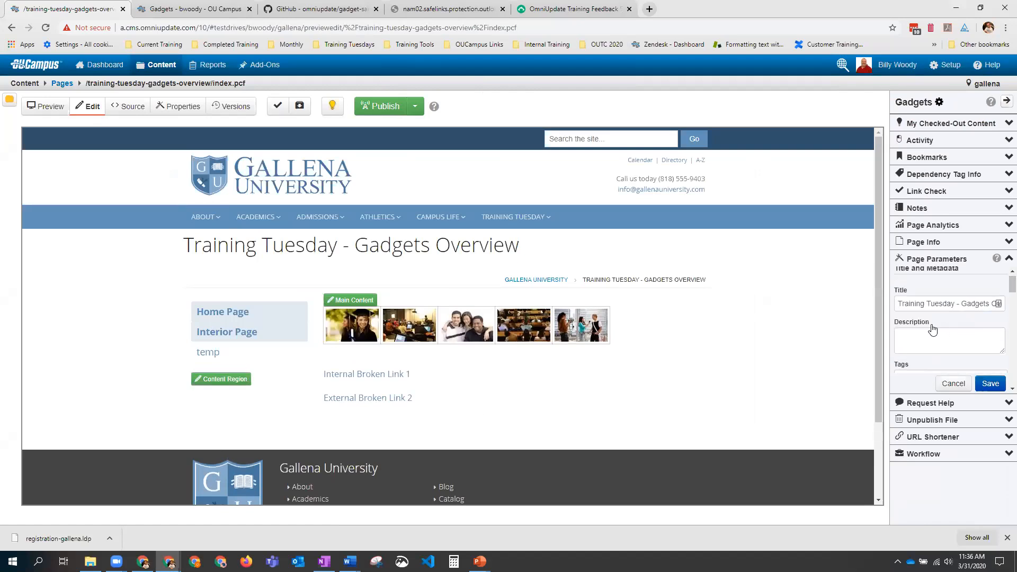
pyautogui.click(900, 306)
pyautogui.write('New')
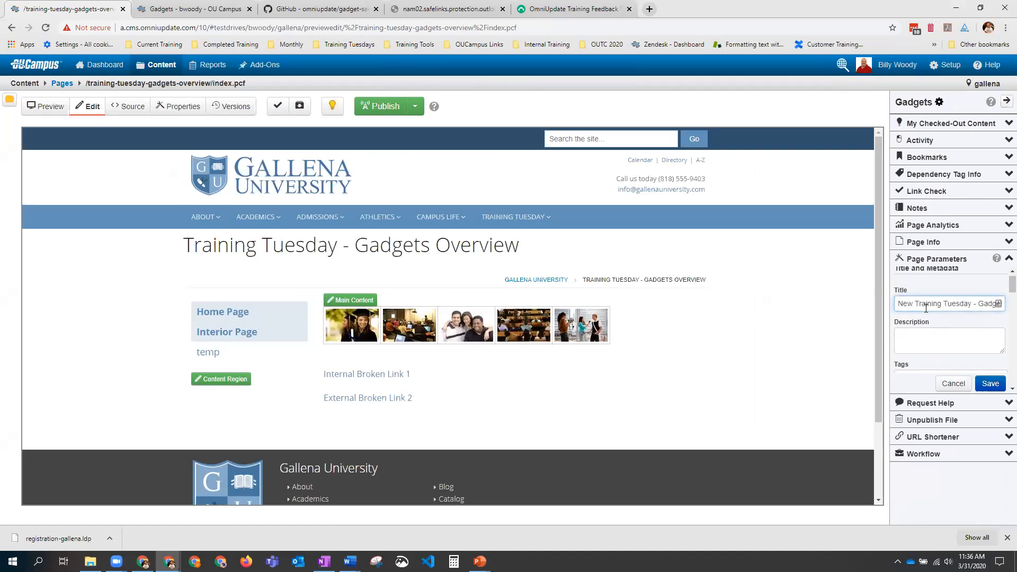
pyautogui.scroll(-5, 980, 342)
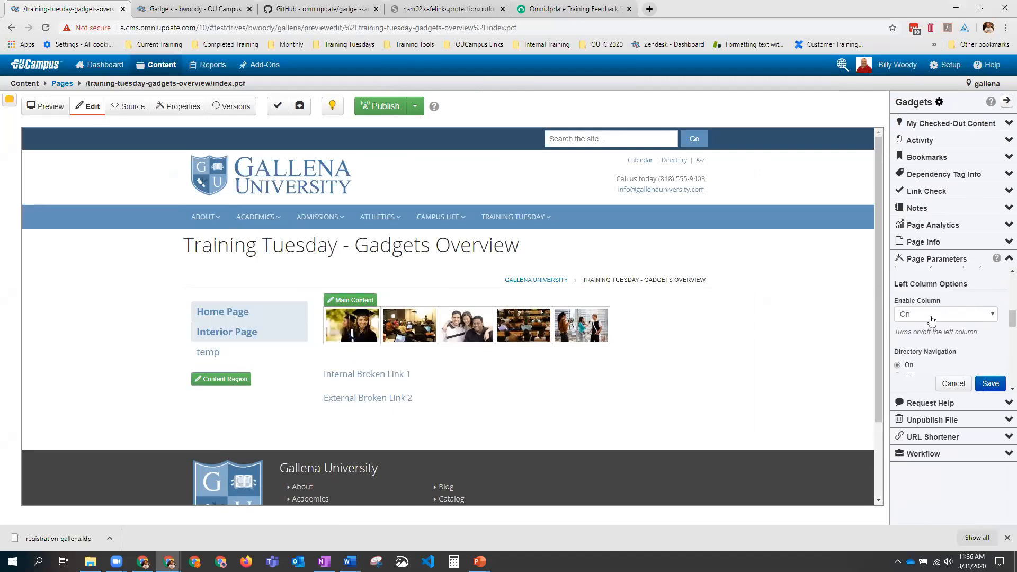
pyautogui.click(932, 317)
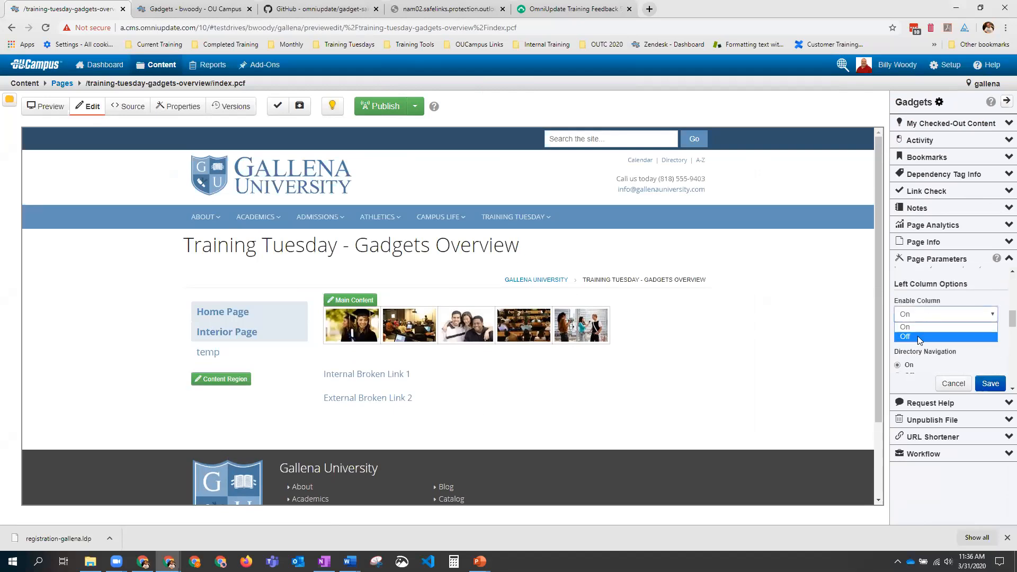
pyautogui.click(917, 336)
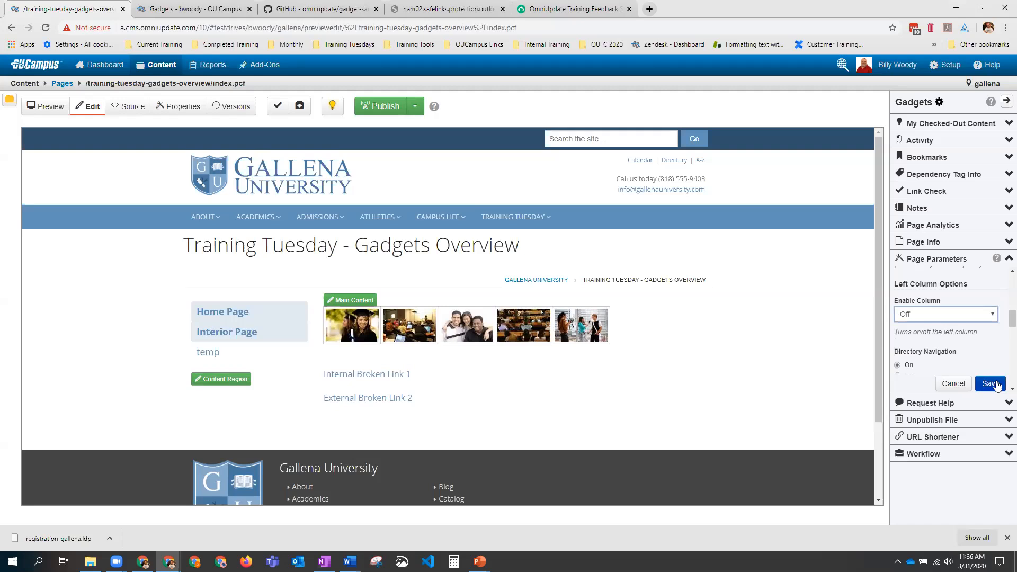
pyautogui.click(997, 386)
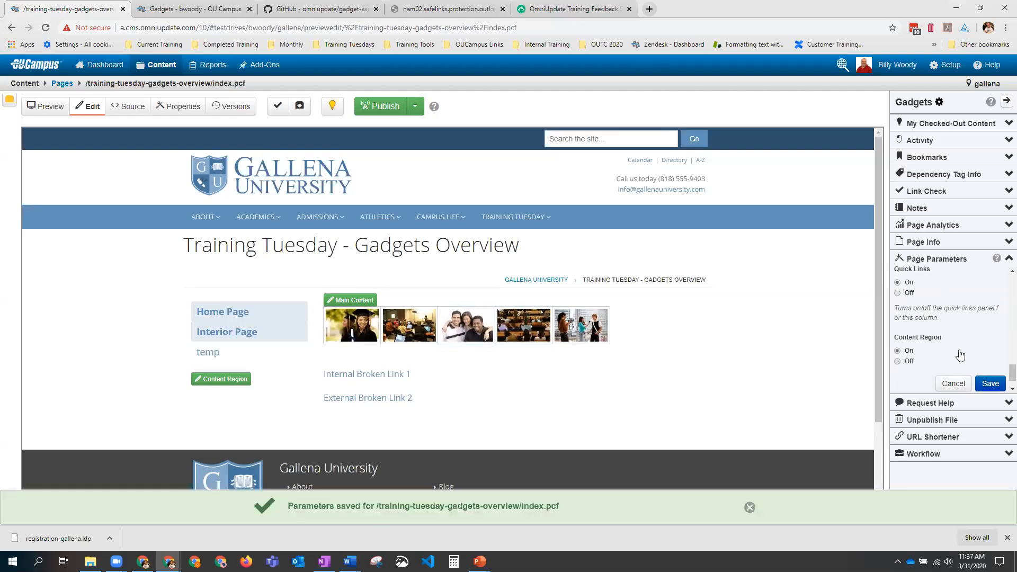
# Step: Change the Page Heading parameter to "New Training Tuesday - Gadgets Overview" and save
pyautogui.scroll(5, 933, 300)
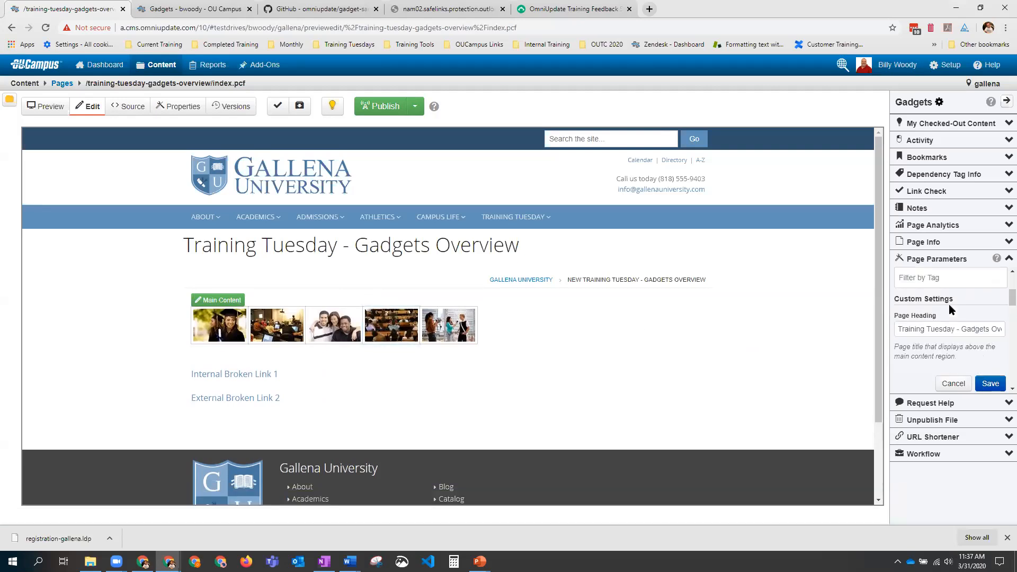
pyautogui.scroll(3, 949, 306)
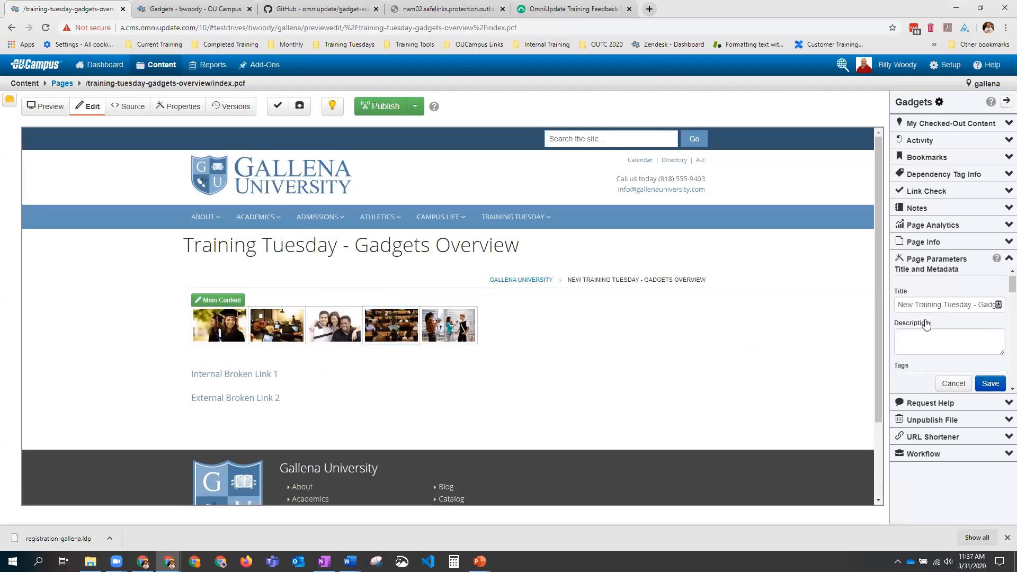
pyautogui.scroll(-3, 926, 323)
pyautogui.click(899, 334)
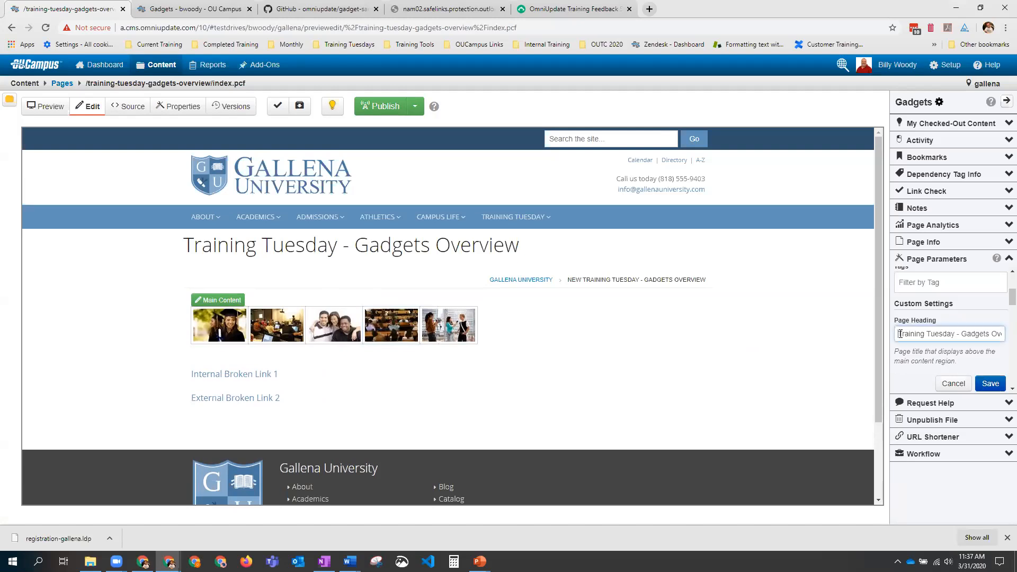
pyautogui.write('New')
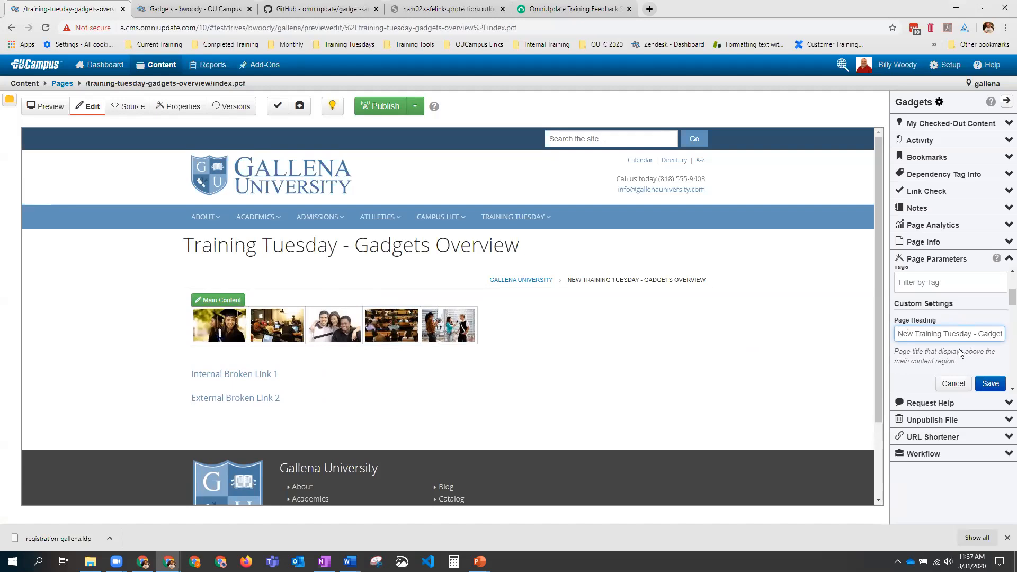
pyautogui.click(992, 385)
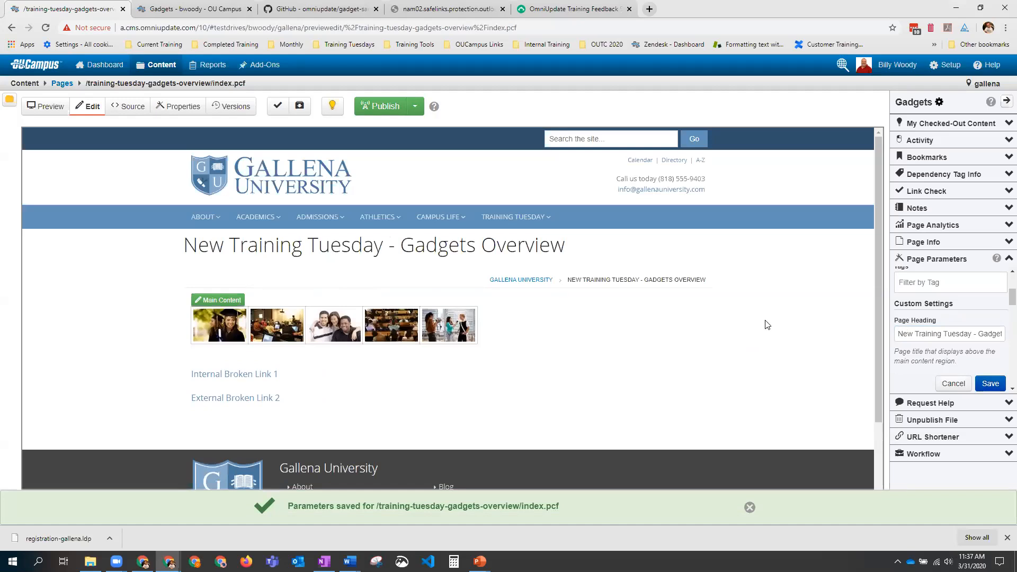
# Step: Remove "New" from the Page Heading, set the left column's Enable Column to On and save the parameters
pyautogui.click(916, 334)
pyautogui.press('BackSpace')
pyautogui.press('BackSpace')
pyautogui.press('BackSpace')
pyautogui.press('BackSpace')
pyautogui.scroll(-5, 924, 341)
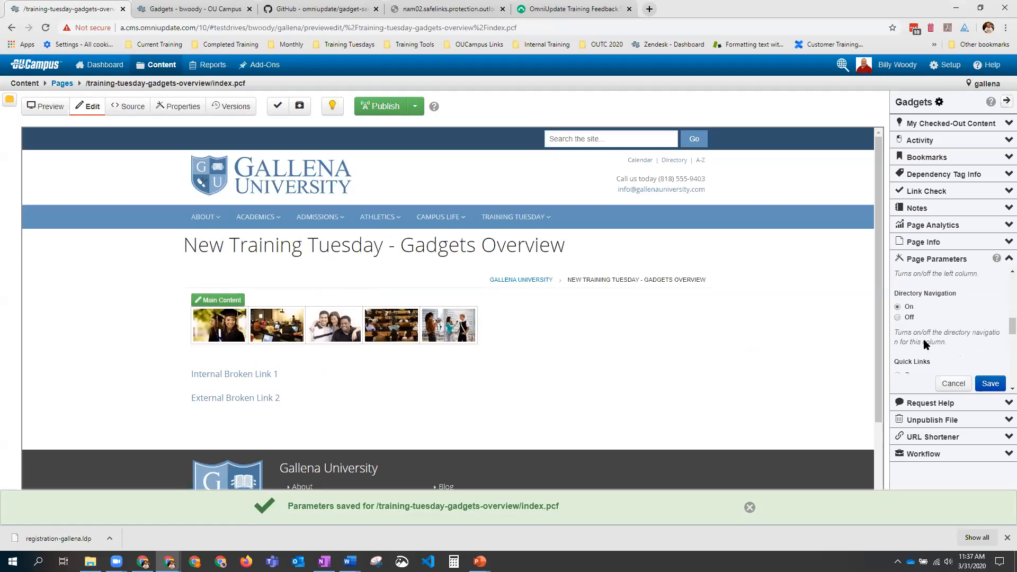
pyautogui.scroll(4, 924, 343)
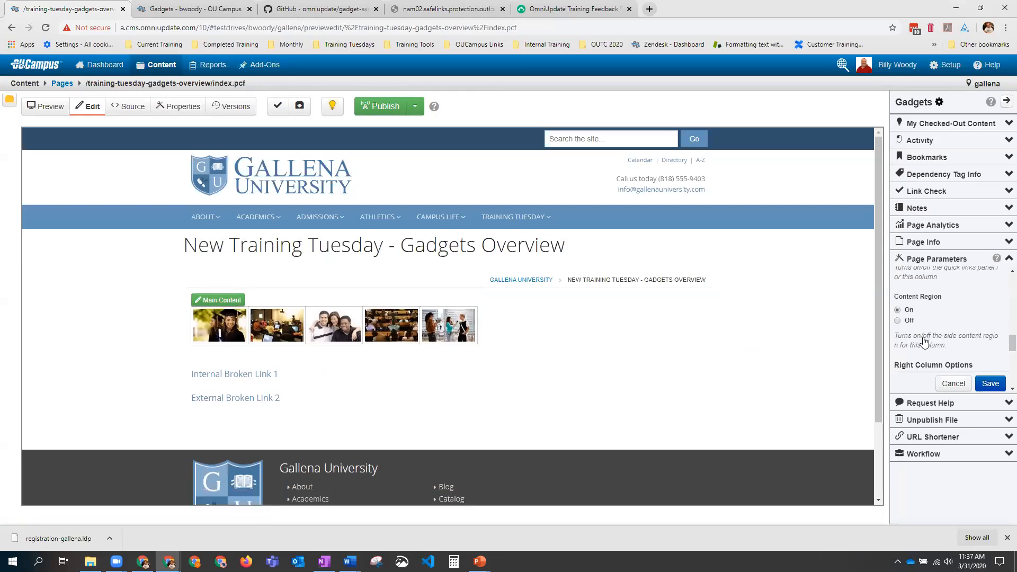
pyautogui.click(922, 278)
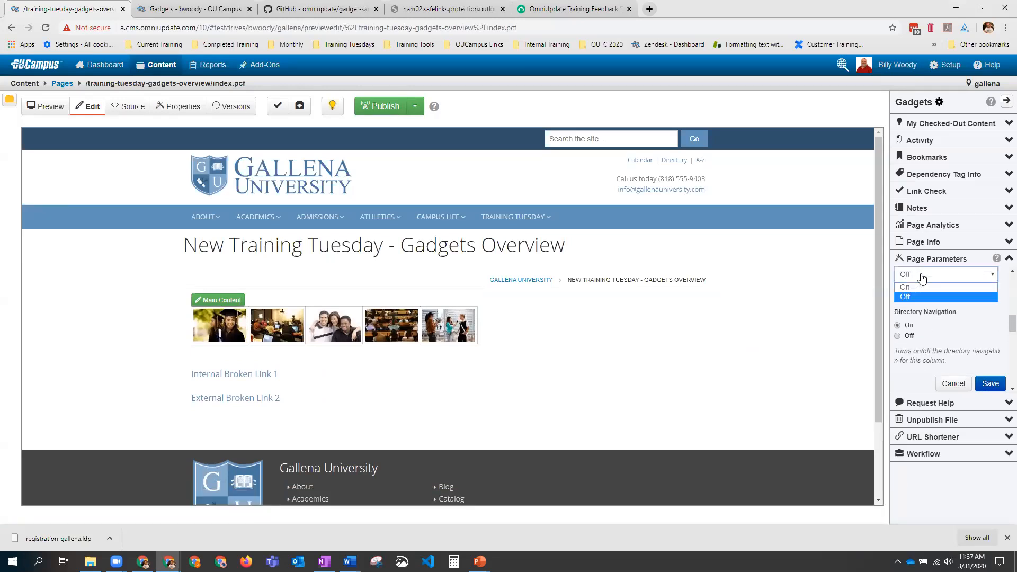
pyautogui.click(915, 287)
pyautogui.click(990, 385)
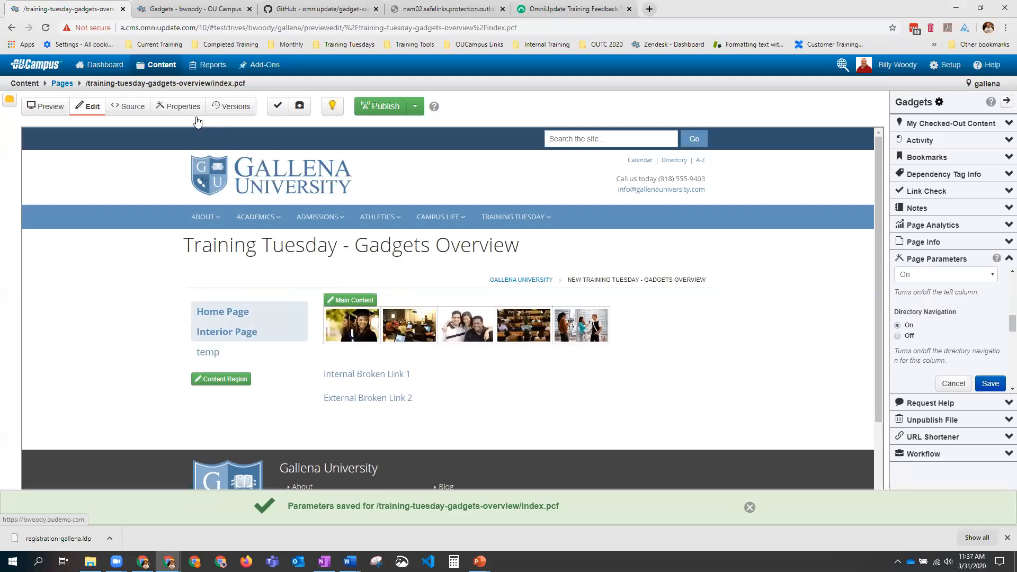
# Step: Open the Main Content region for editing, then save and publish the page with the Quick Publish gadget
pyautogui.click(361, 299)
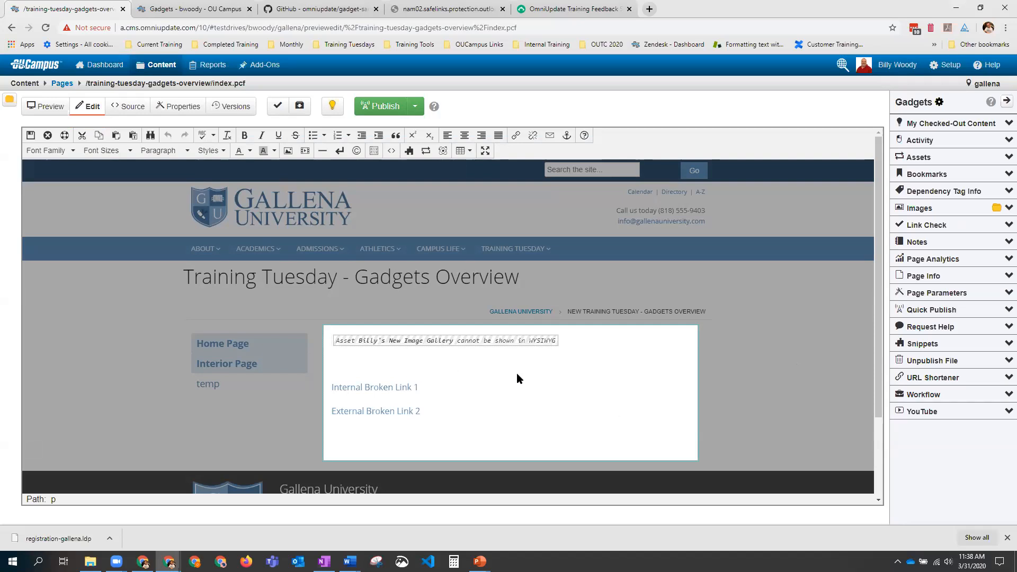
pyautogui.click(1000, 312)
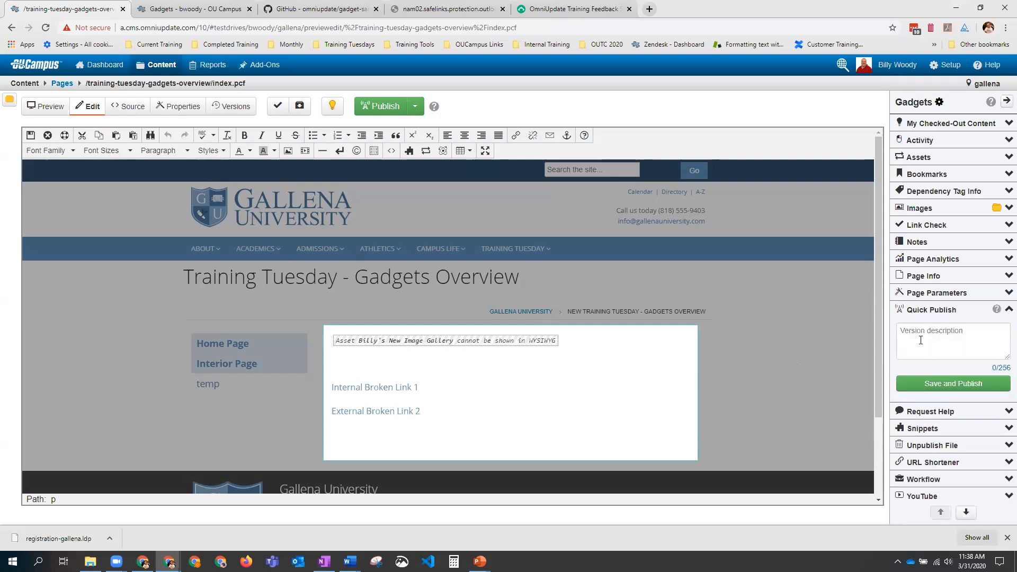
pyautogui.click(960, 386)
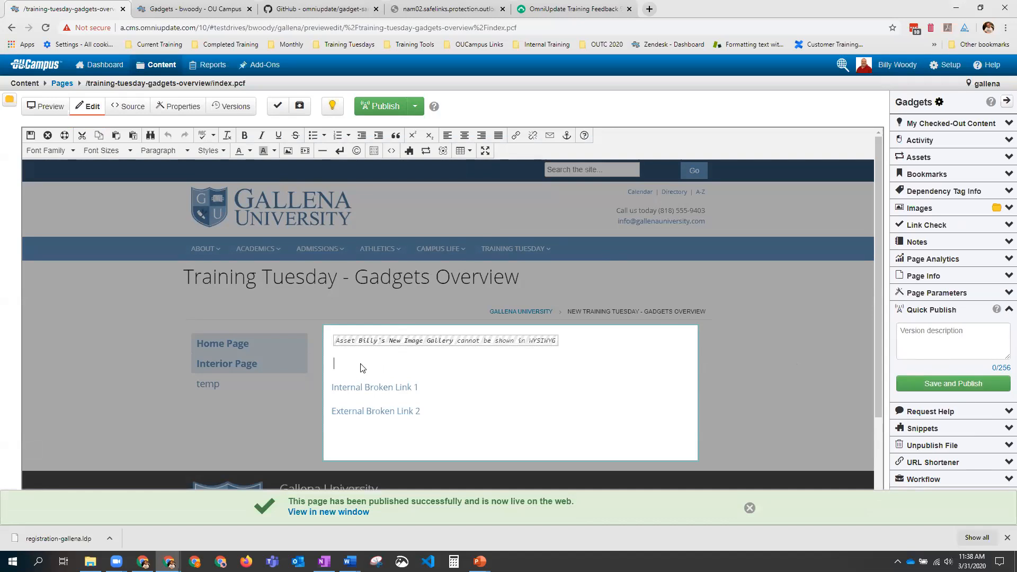
# Step: Add the line "This is some new text" above the broken links and save and publish the page through Quick Publish
pyautogui.write('This is a')
pyautogui.write('ome new text')
pyautogui.click(993, 388)
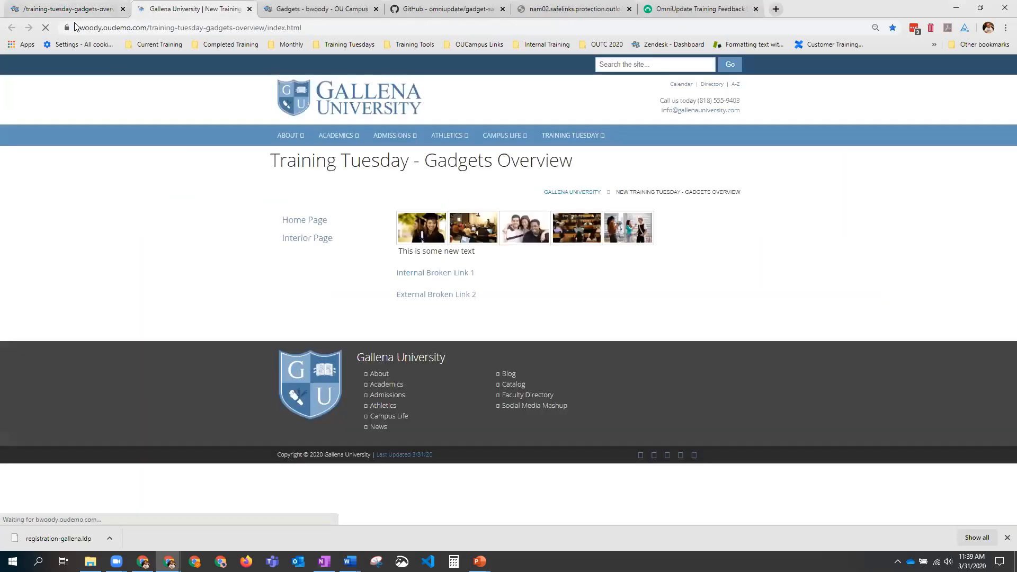
# Step: Switch back to the OU Campus tab, reopen the main content for editing and collapse the Quick Publish gadget
pyautogui.click(68, 14)
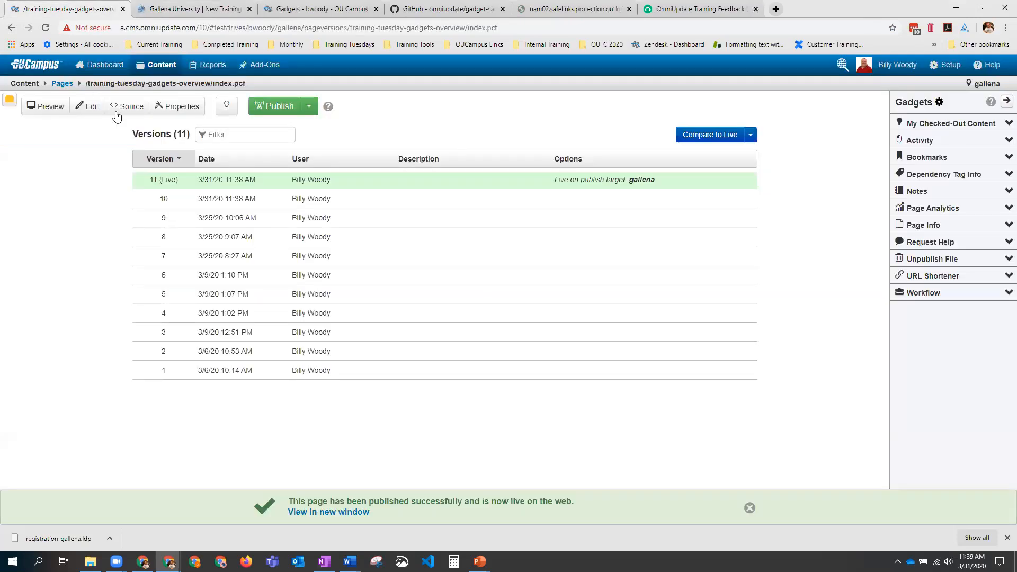
pyautogui.click(84, 106)
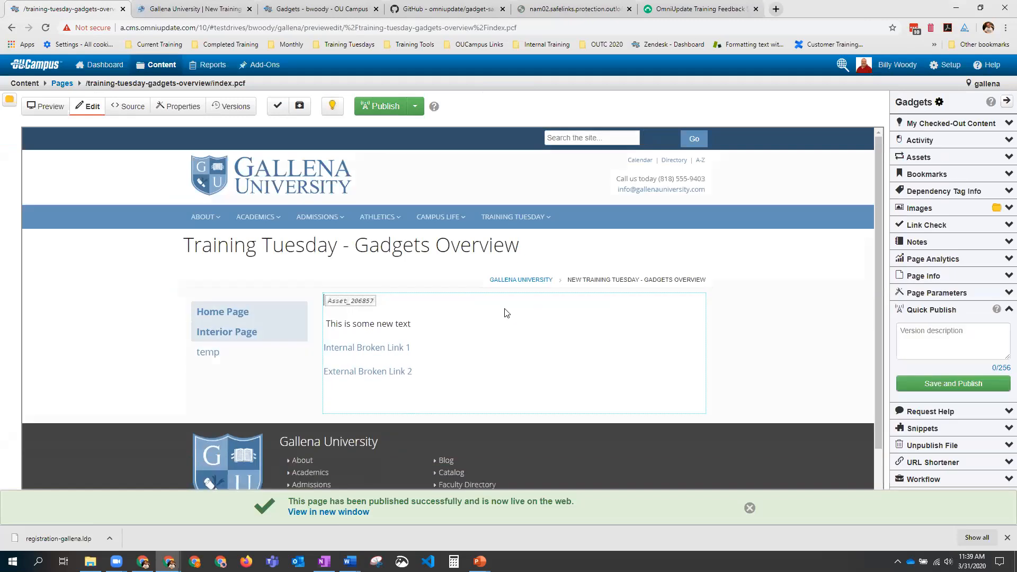
pyautogui.click(506, 313)
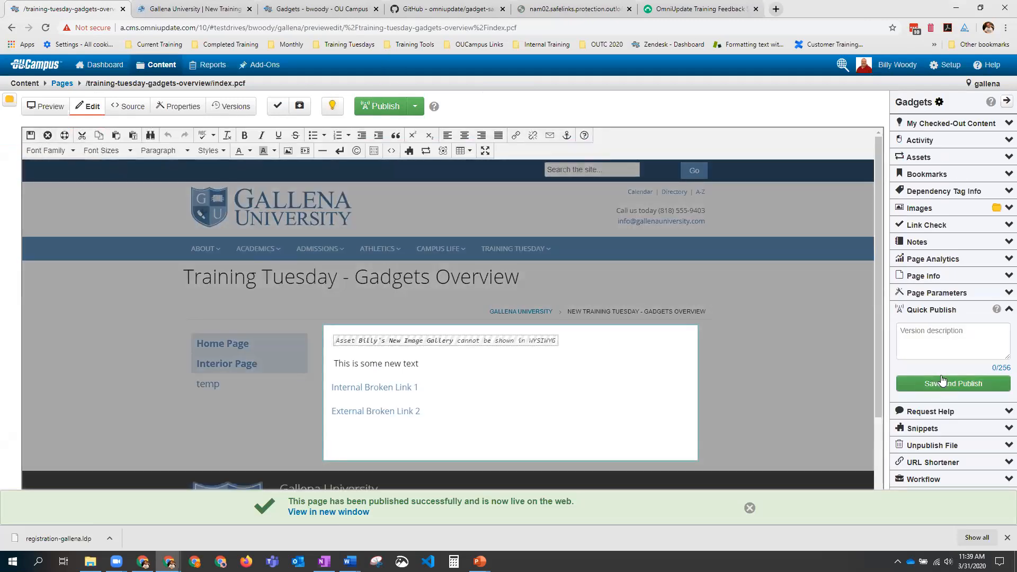
pyautogui.click(1005, 311)
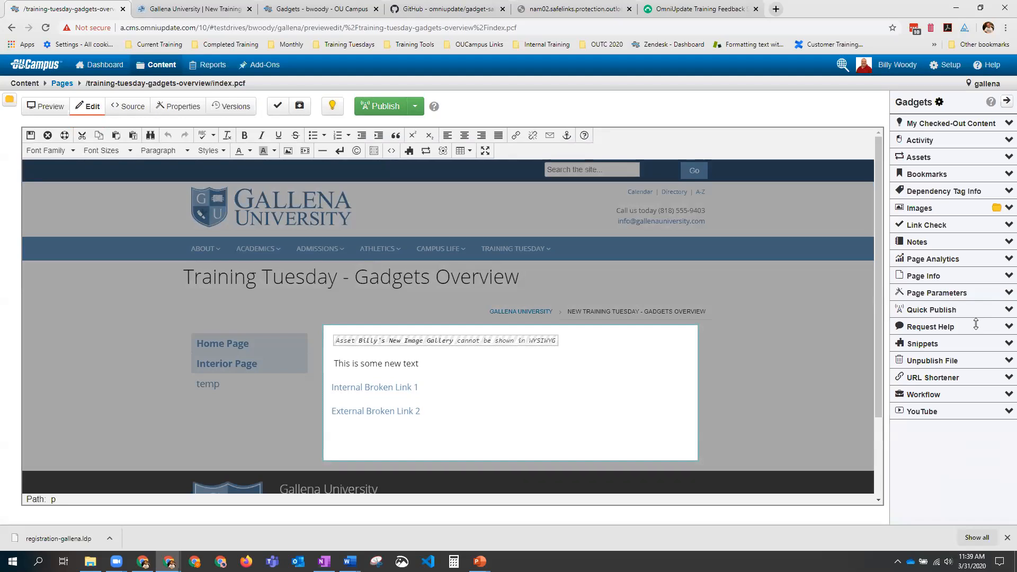
# Step: Send the message "I need help with this page" to all administrators through the Request Help gadget
pyautogui.click(1006, 329)
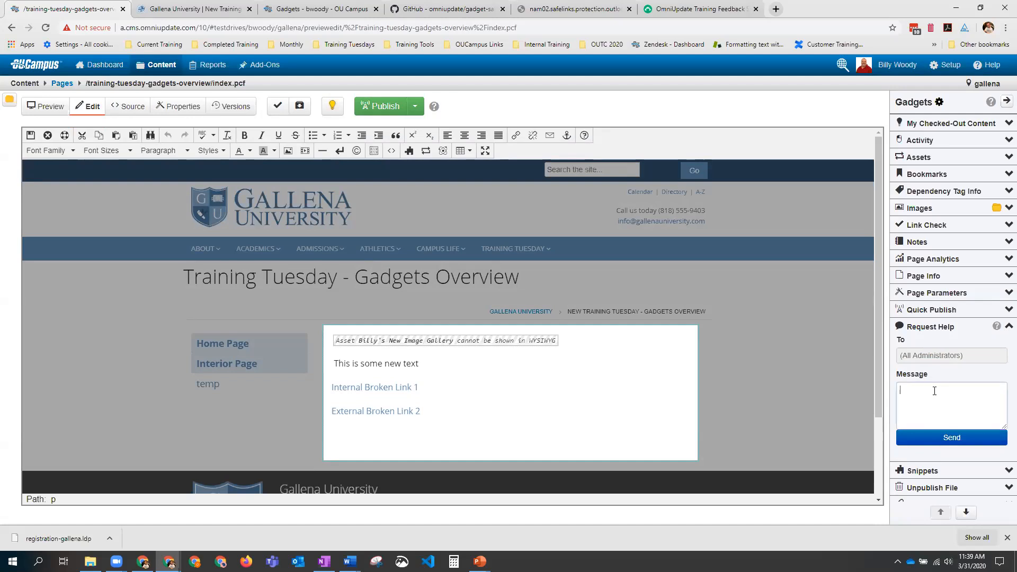
pyautogui.write('I need help with this page')
pyautogui.click(959, 441)
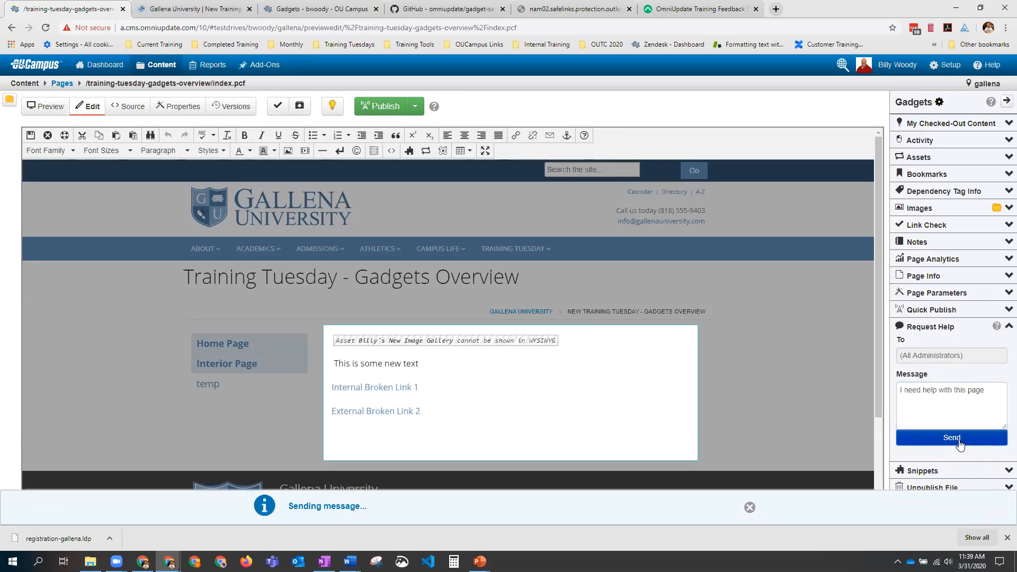
# Step: Open the Dashboard Overview in a new browser tab and read the newest help request in the Inbox
pyautogui.moveTo(108, 68)
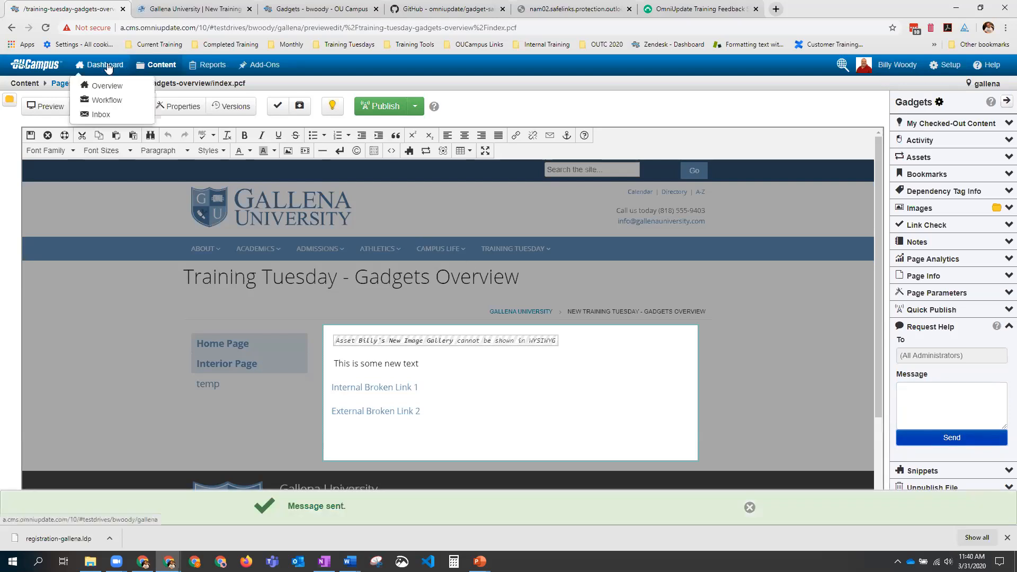
pyautogui.rightClick(109, 86)
pyautogui.click(138, 96)
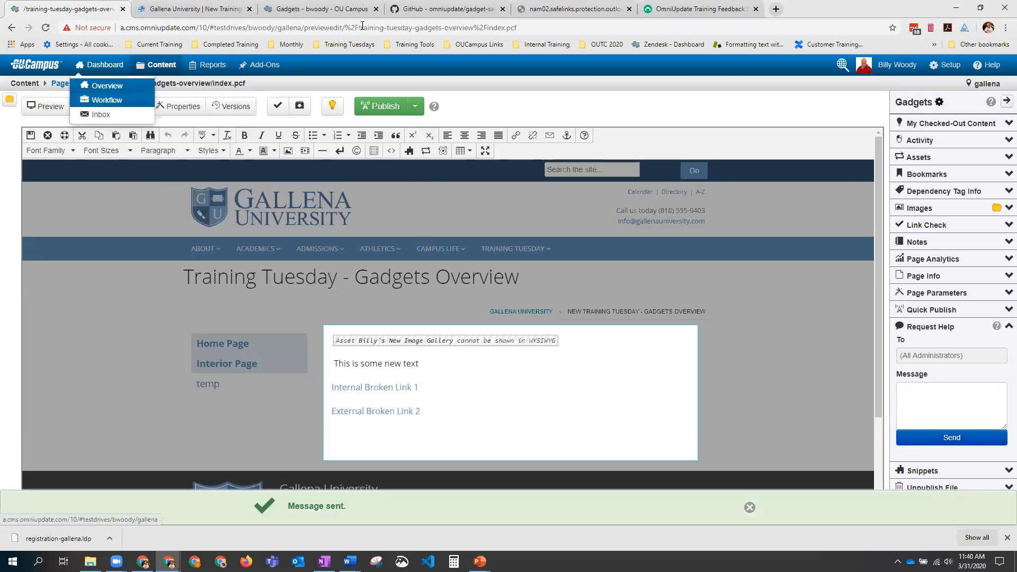
pyautogui.click(321, 11)
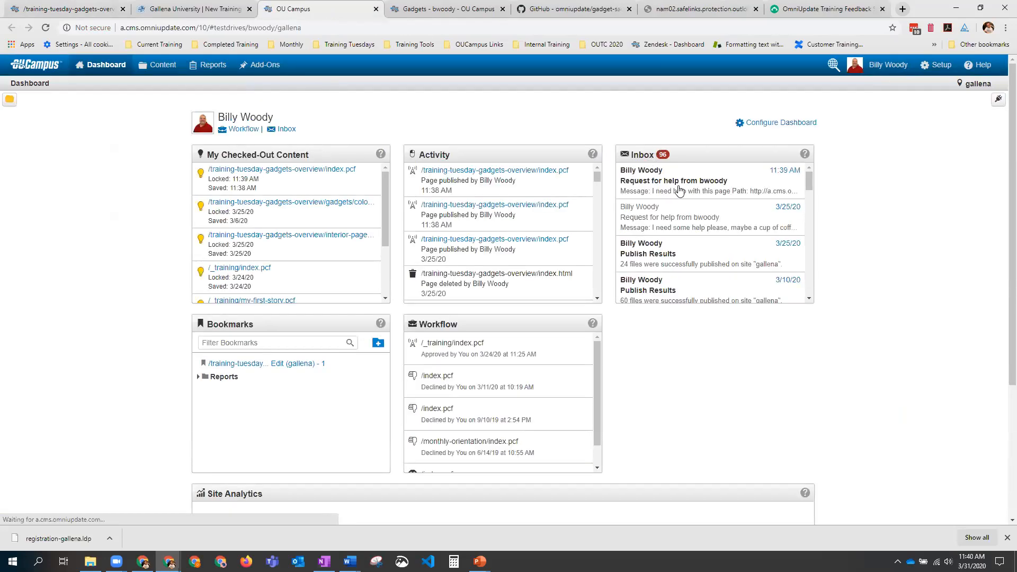
pyautogui.click(687, 186)
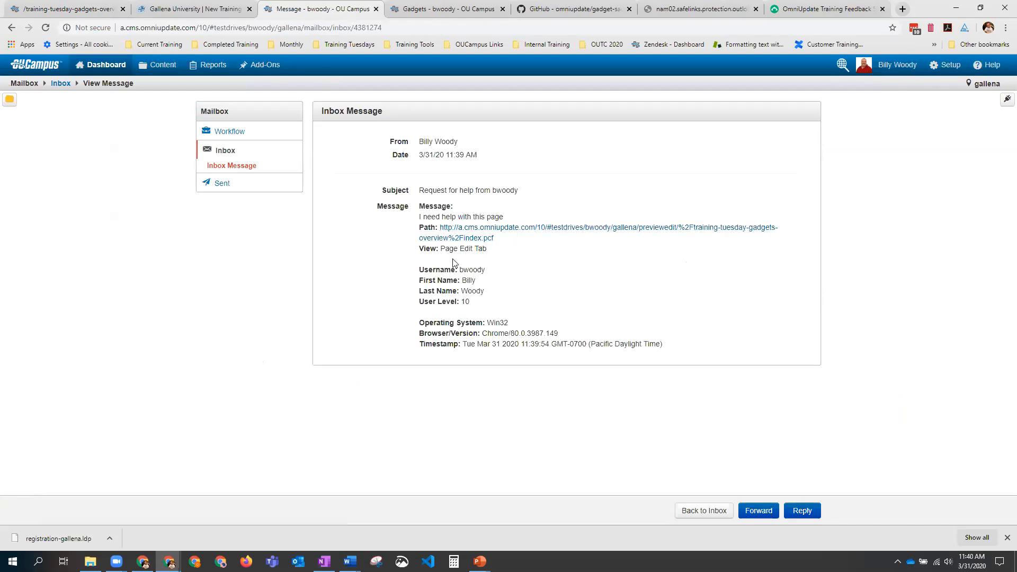
# Step: Return to the page editor, collapse Request Help and list (All Snippets) in the Snippets gadget
pyautogui.click(58, 9)
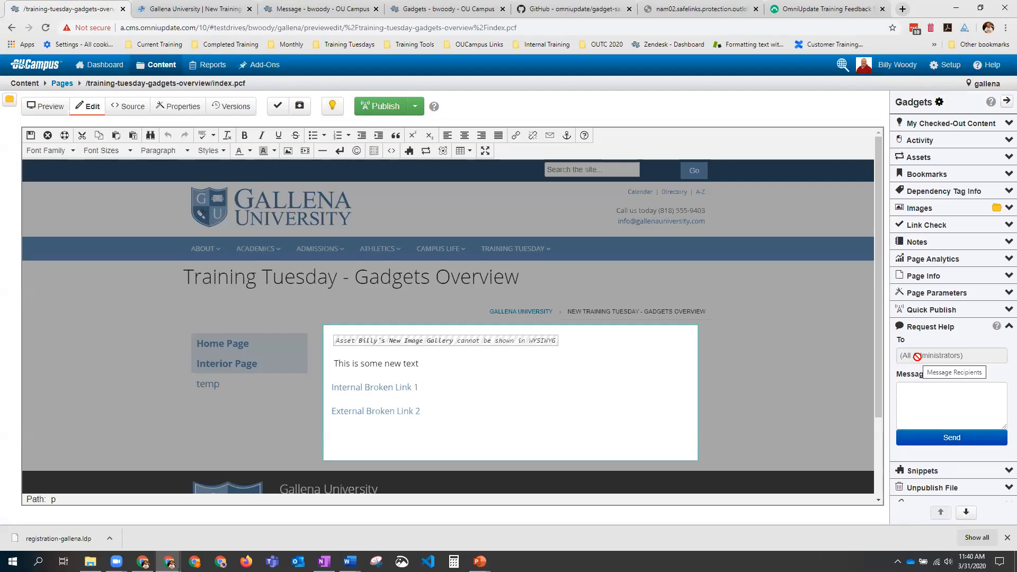
pyautogui.click(1006, 327)
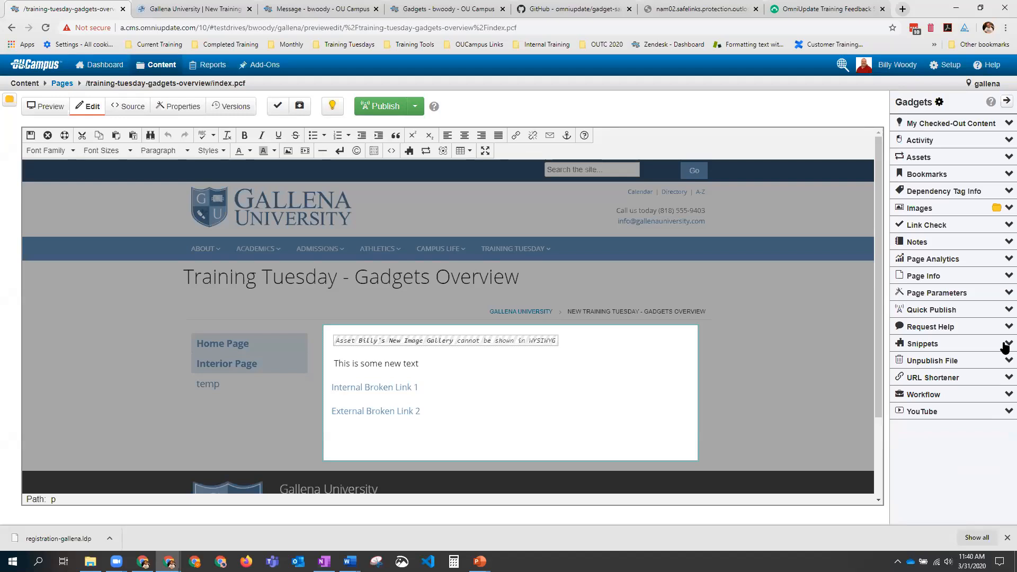
pyautogui.click(1006, 344)
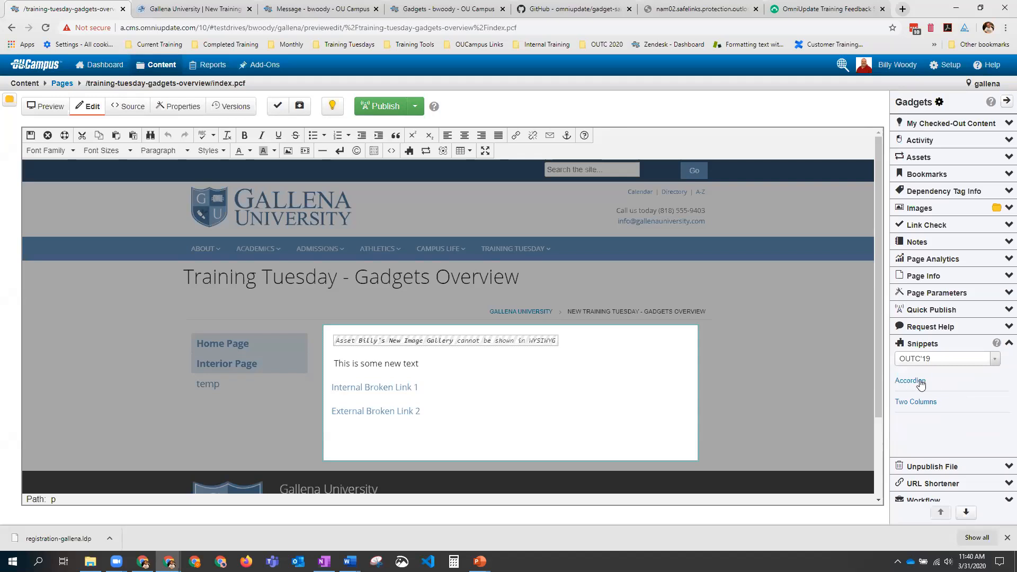
pyautogui.click(953, 360)
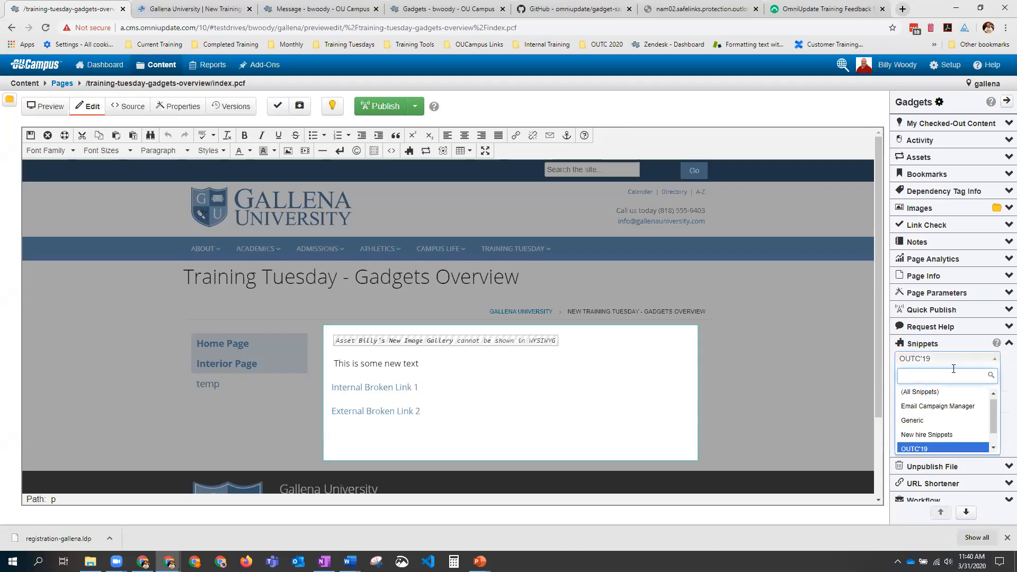
pyautogui.click(931, 392)
# Step: Insert the Accordion snippet below External Broken Link 2 in the main content and look over the inserted table and the snippet list
pyautogui.scroll(-2, 960, 404)
pyautogui.scroll(5, 957, 402)
pyautogui.moveTo(906, 383); pyautogui.dragTo(421, 445)
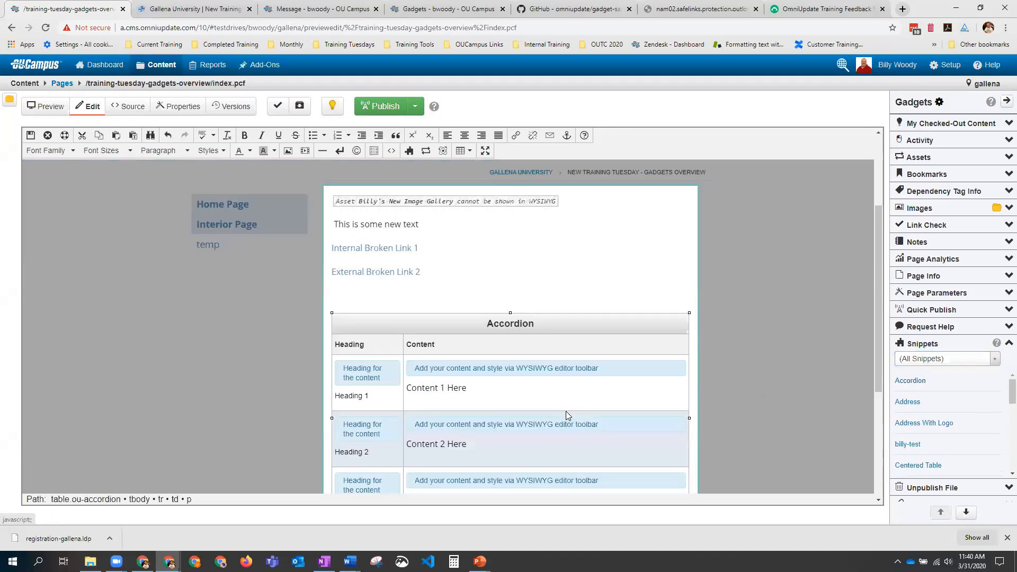
pyautogui.scroll(-3, 560, 378)
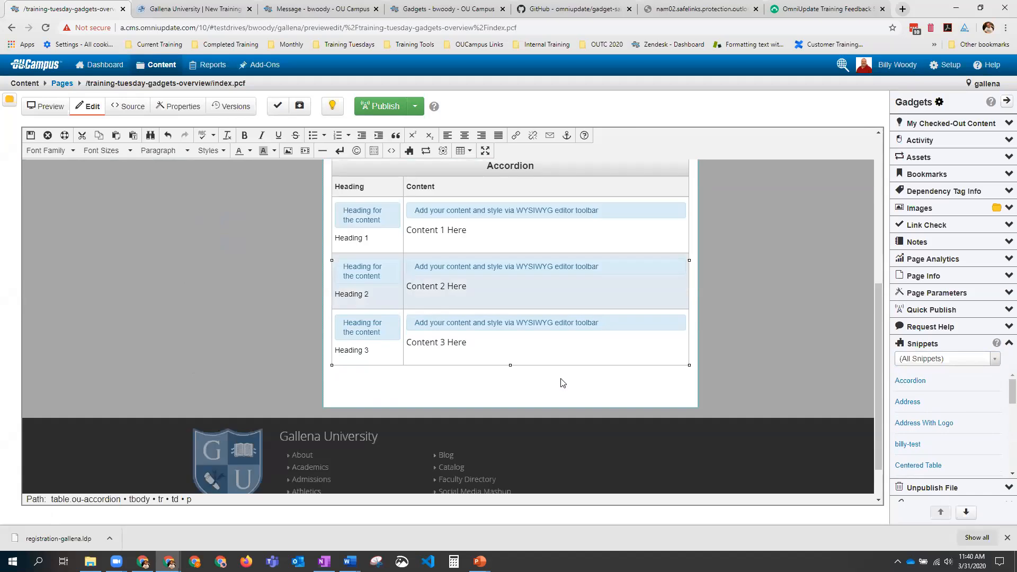
pyautogui.scroll(2, 791, 383)
pyautogui.scroll(-5, 969, 411)
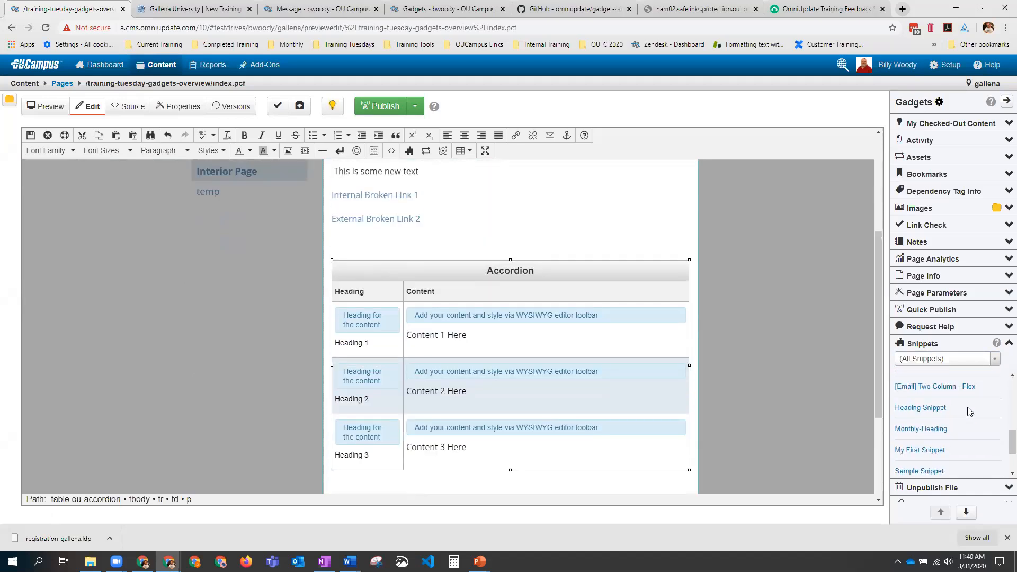
pyautogui.scroll(5, 969, 411)
# Step: Delete the Accordion table from the main content and collapse the Snippets gadget
pyautogui.rightClick(547, 270)
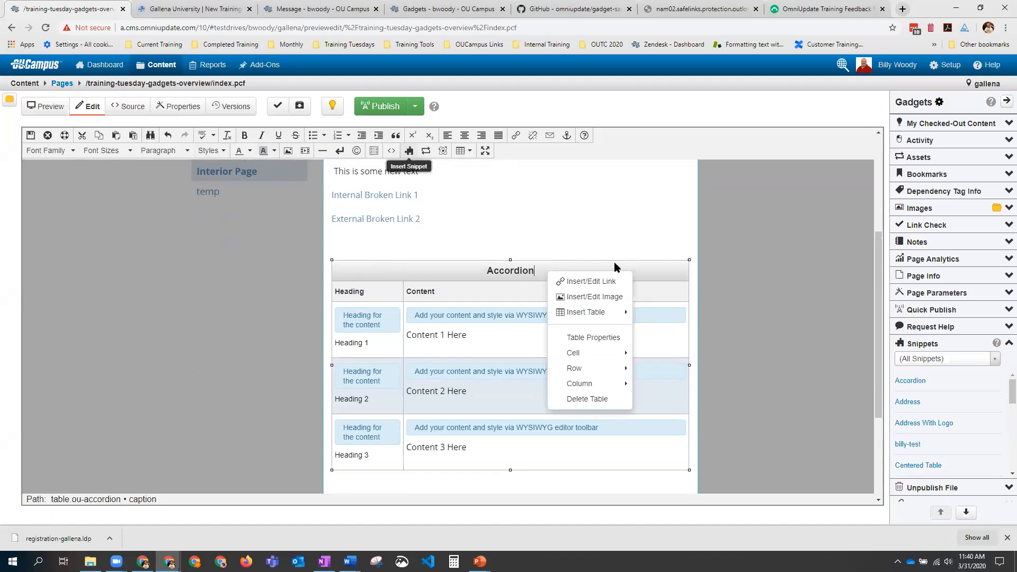
pyautogui.click(614, 399)
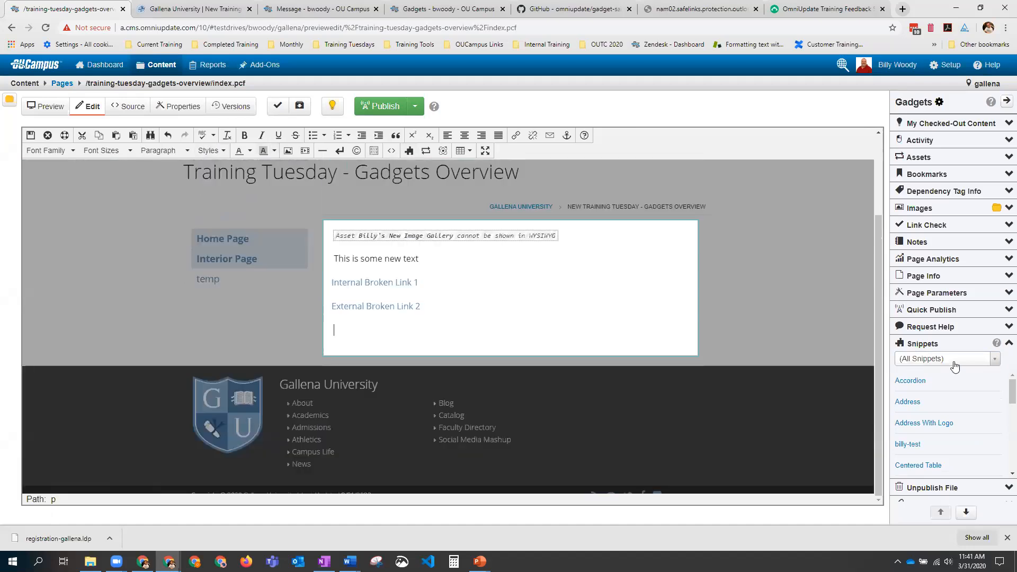
pyautogui.click(1005, 344)
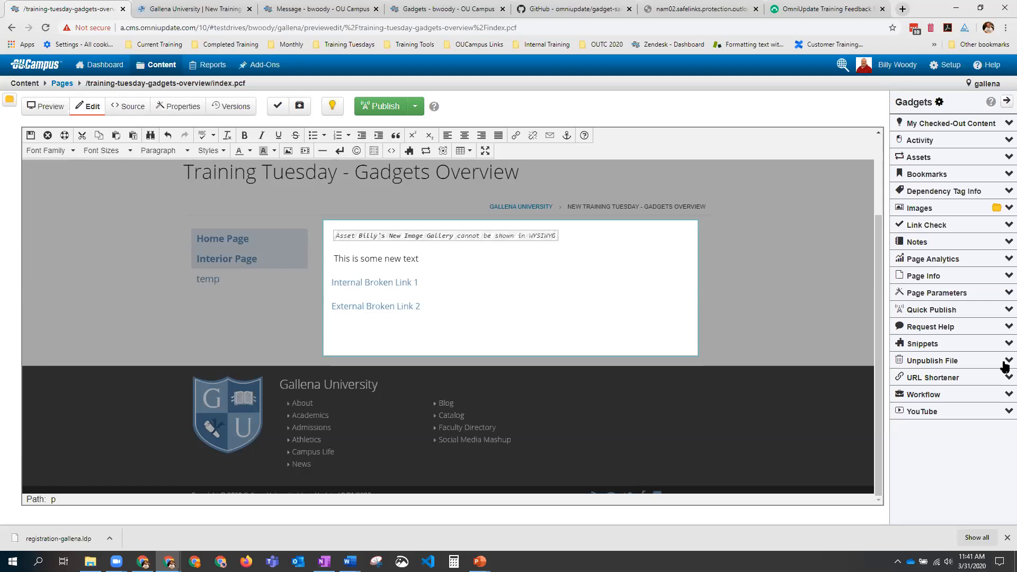
# Step: Unpublish the page with the Unpublish File gadget, check its live address and return to the editor
pyautogui.click(1005, 366)
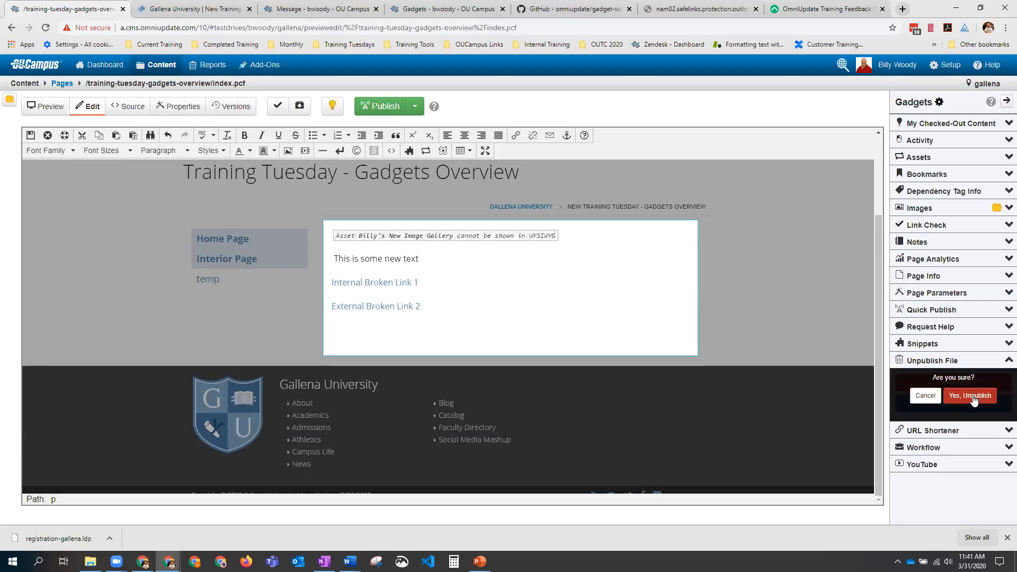
pyautogui.click(978, 402)
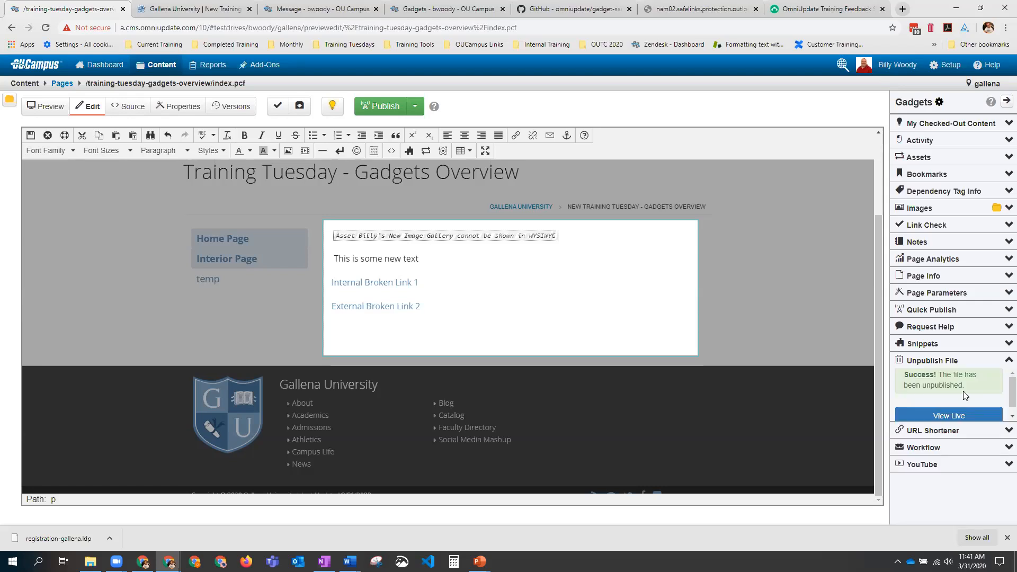
pyautogui.scroll(-1, 959, 398)
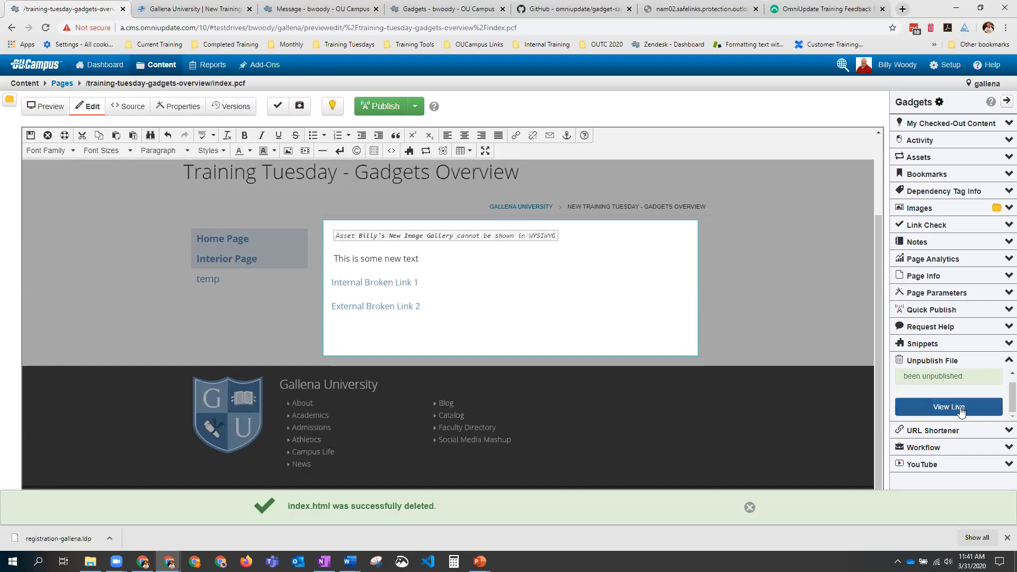
pyautogui.click(960, 408)
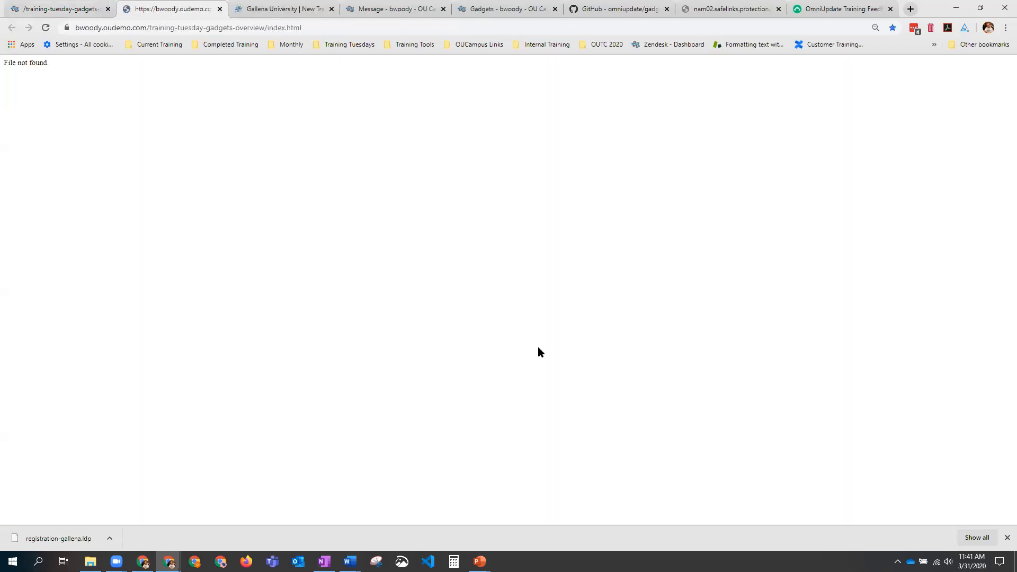
pyautogui.moveTo(50, 63); pyautogui.dragTo(13, 67)
pyautogui.click(56, 11)
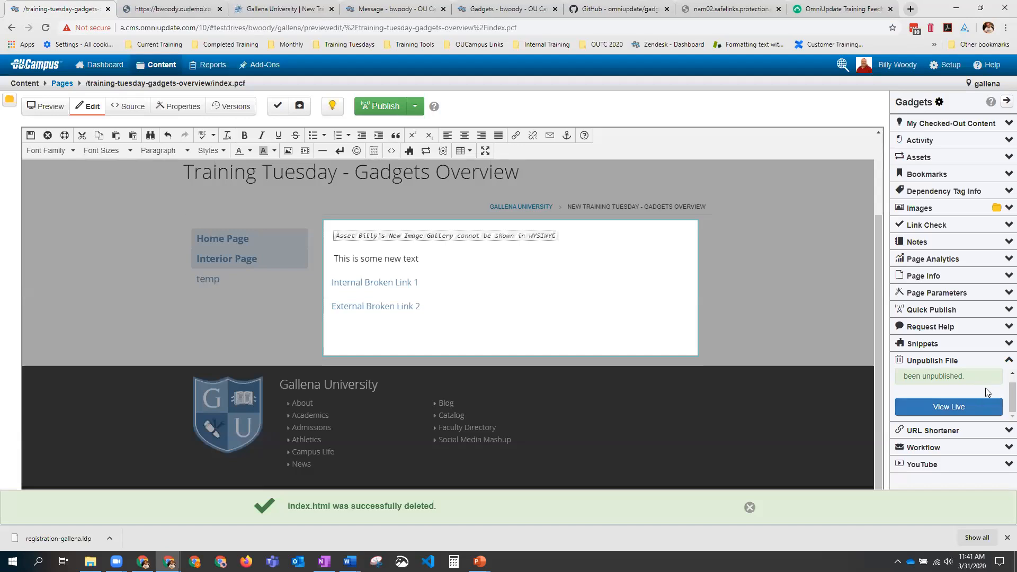
# Step: Save and publish the page again through Quick Publish, then check the live page from the Unpublish File gadget and collapse that gadget
pyautogui.scroll(1, 982, 390)
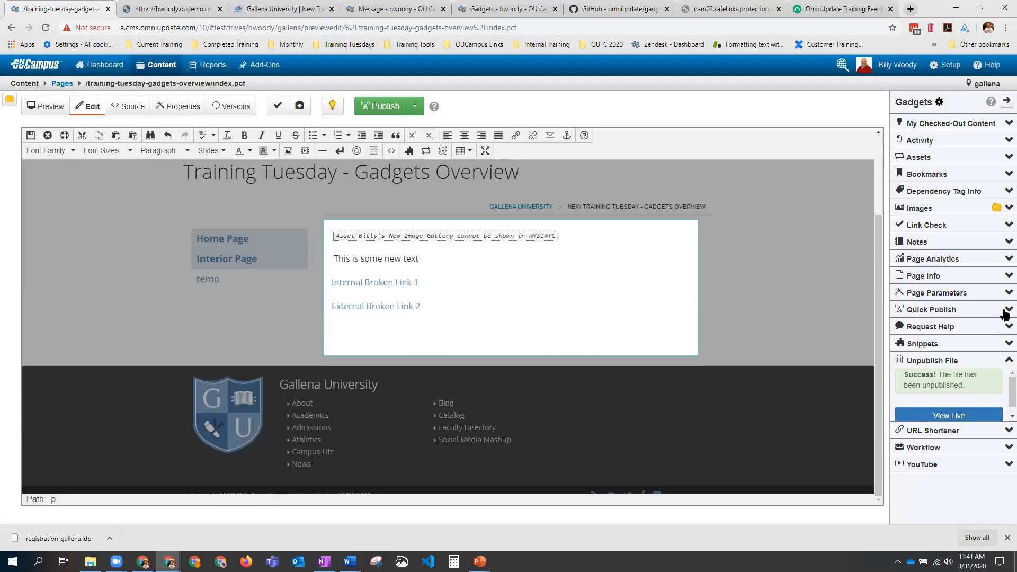
pyautogui.click(1004, 311)
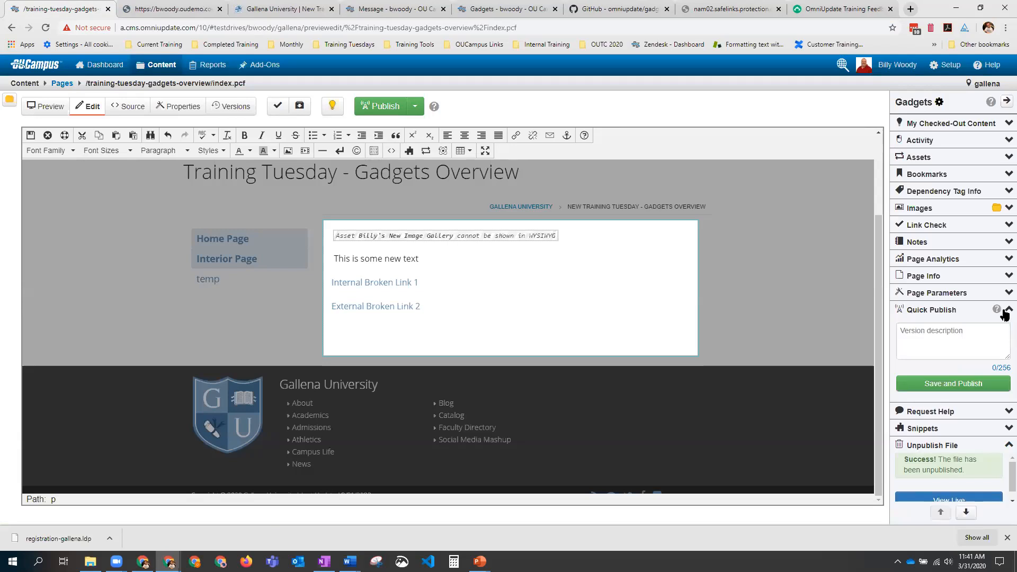
pyautogui.click(962, 383)
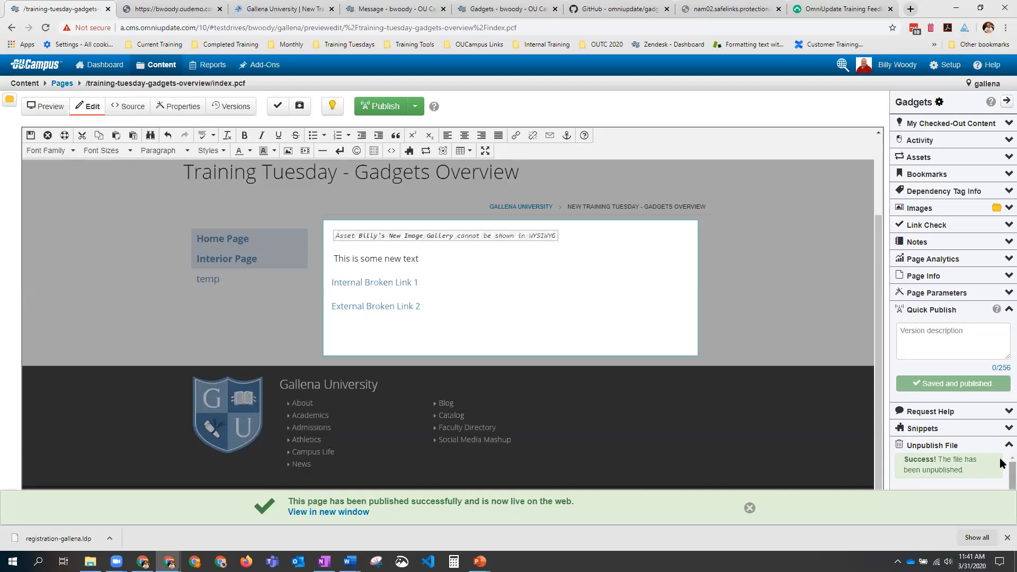
pyautogui.click(1008, 309)
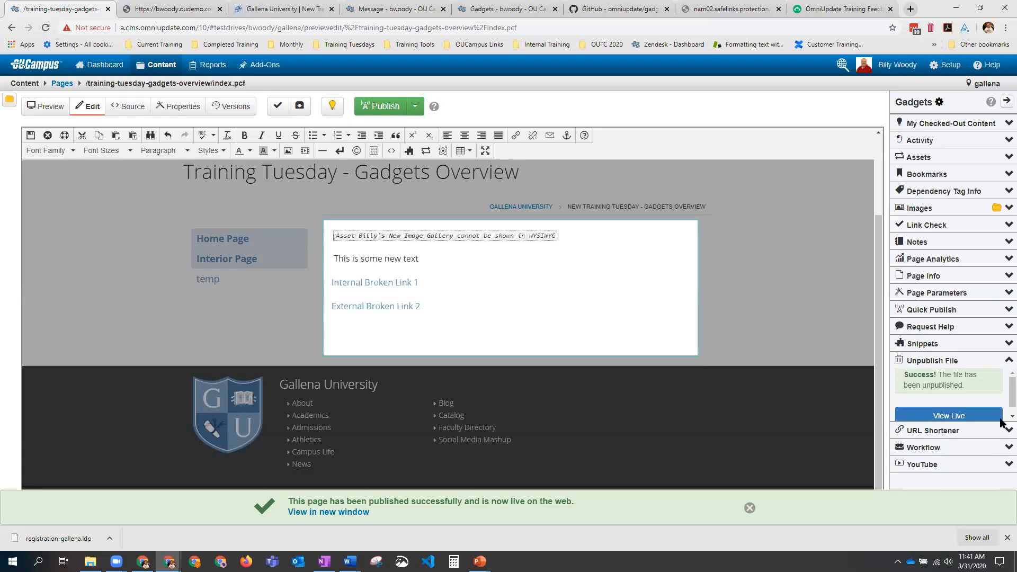
pyautogui.click(959, 417)
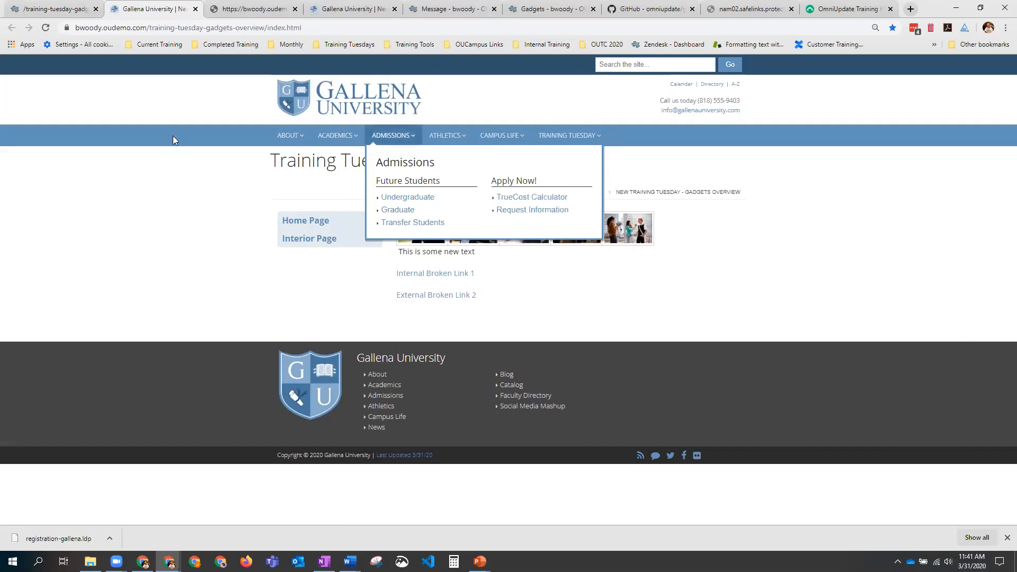
pyautogui.click(42, 11)
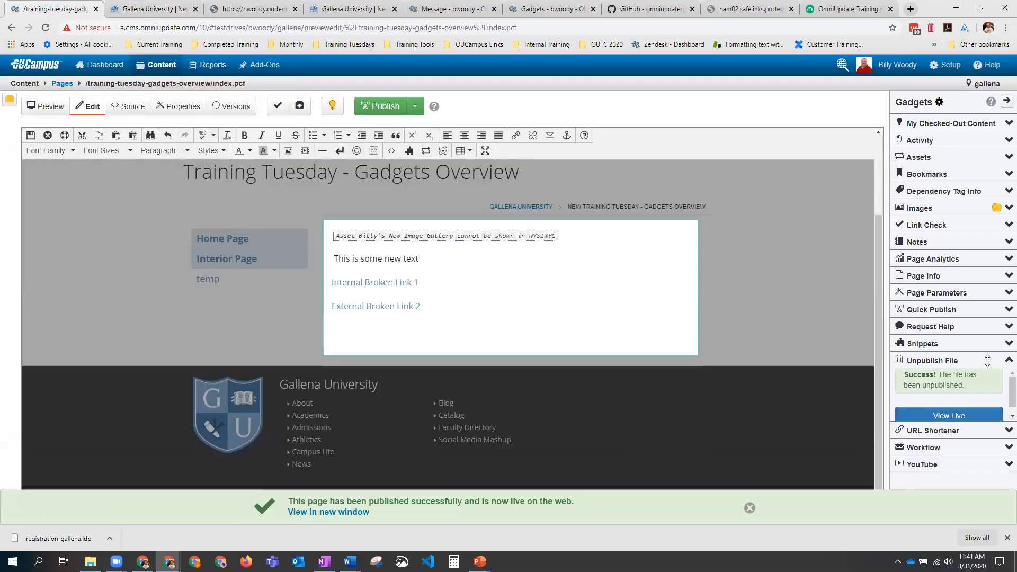
pyautogui.click(1005, 362)
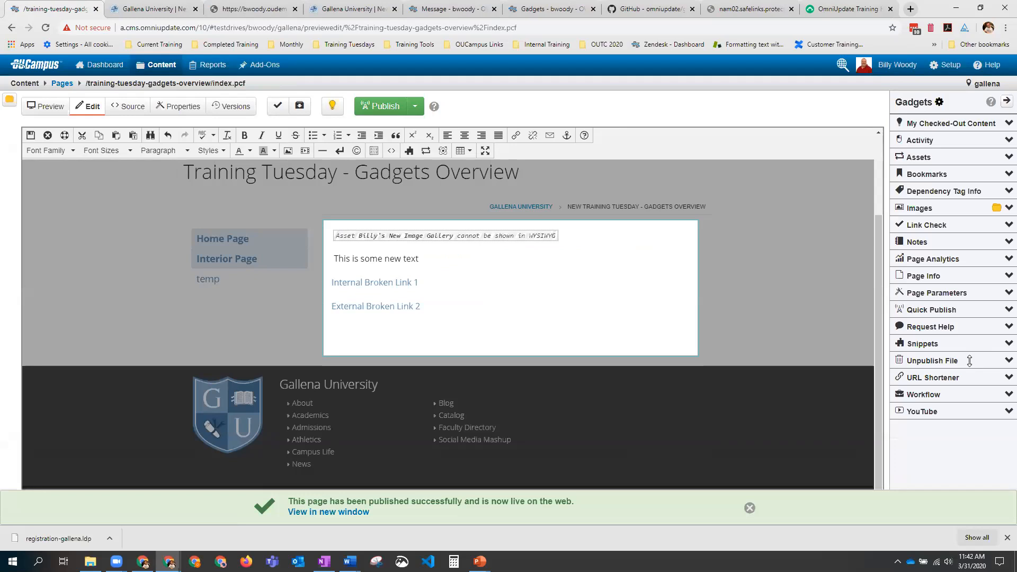
# Step: Copy the live gadgets overview page's URL into the URL Shortener gadget and generate a short link
pyautogui.click(1004, 379)
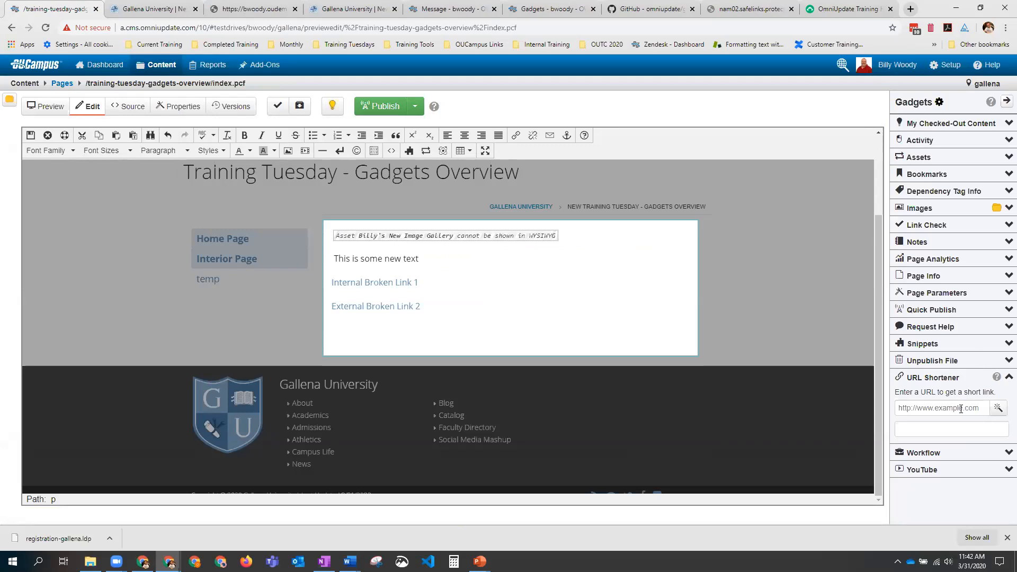
pyautogui.click(256, 10)
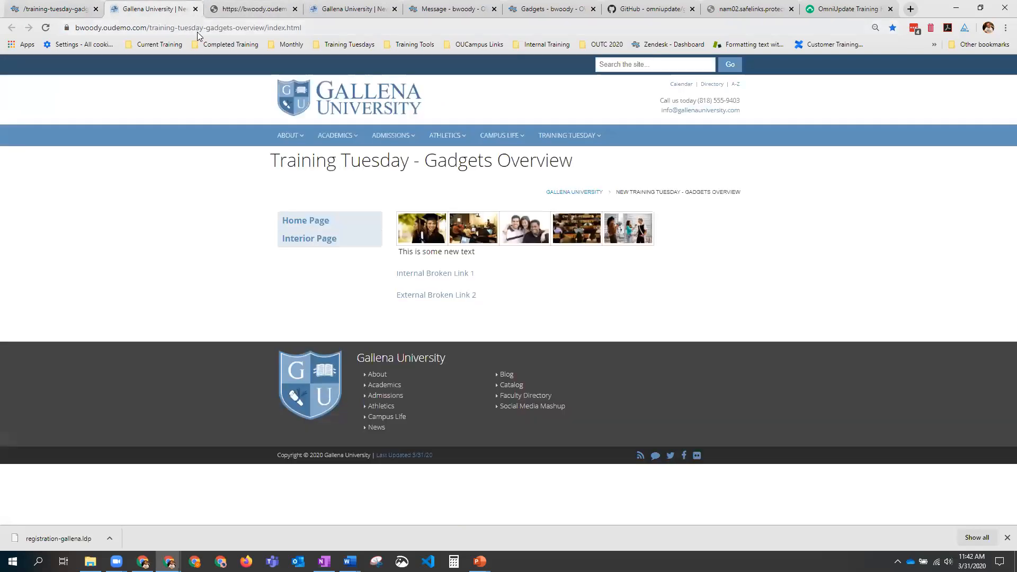
pyautogui.rightClick(186, 28)
pyautogui.click(208, 82)
pyautogui.click(78, 10)
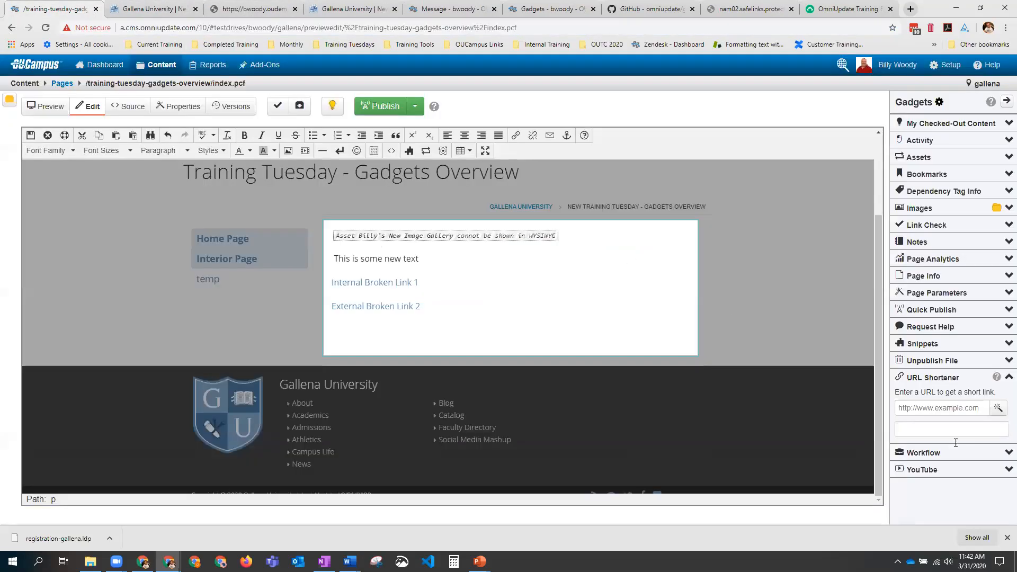
pyautogui.rightClick(899, 409)
pyautogui.click(914, 294)
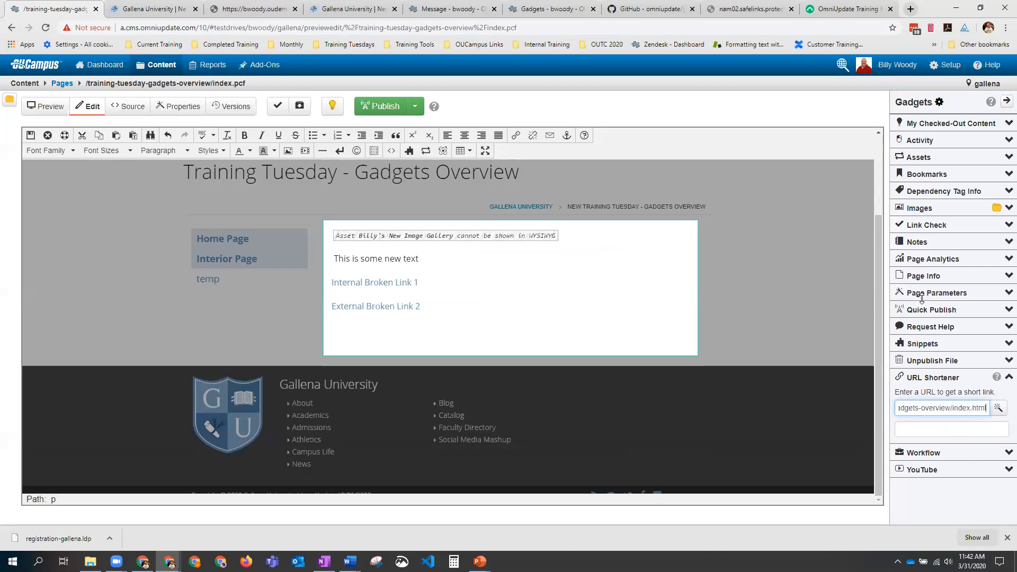
pyautogui.click(998, 408)
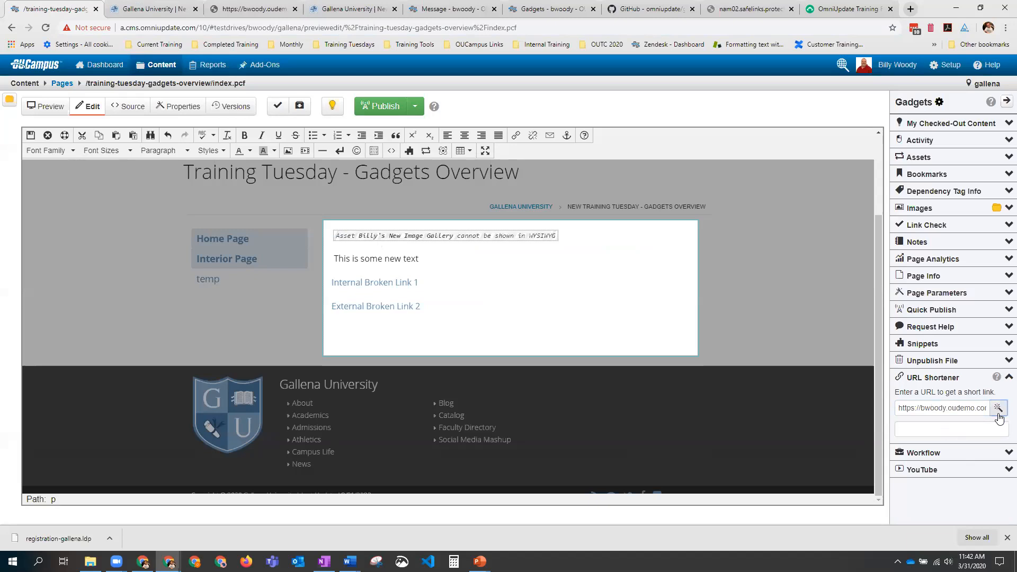
# Step: Copy the generated short URL and set it as the link address of Internal Broken Link 1
pyautogui.moveTo(997, 430); pyautogui.dragTo(910, 430)
pyautogui.rightClick(927, 430)
pyautogui.click(932, 439)
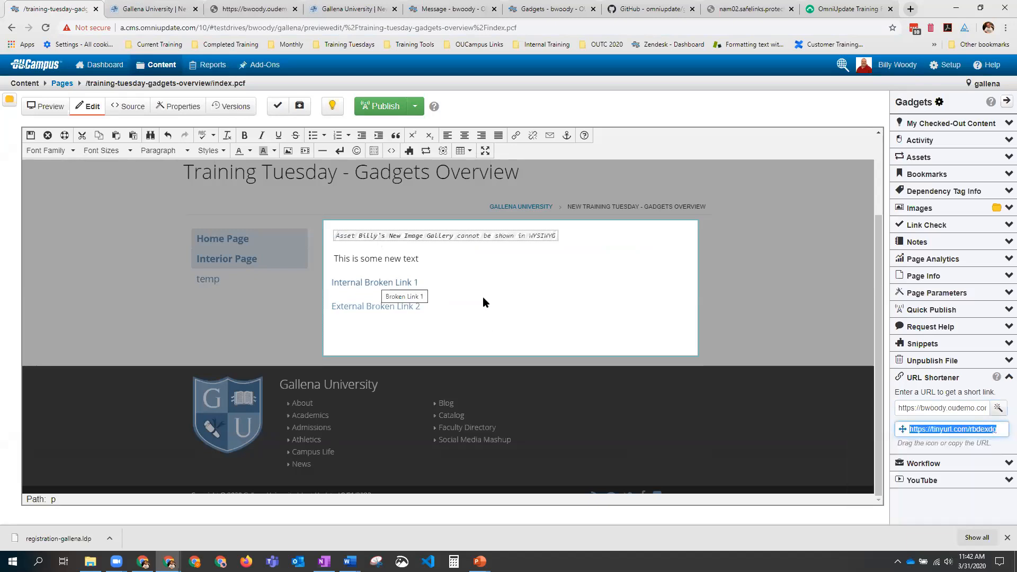
pyautogui.click(382, 282)
pyautogui.click(516, 135)
pyautogui.tripleClick(427, 270)
pyautogui.rightClick(427, 270)
pyautogui.click(511, 323)
pyautogui.click(577, 407)
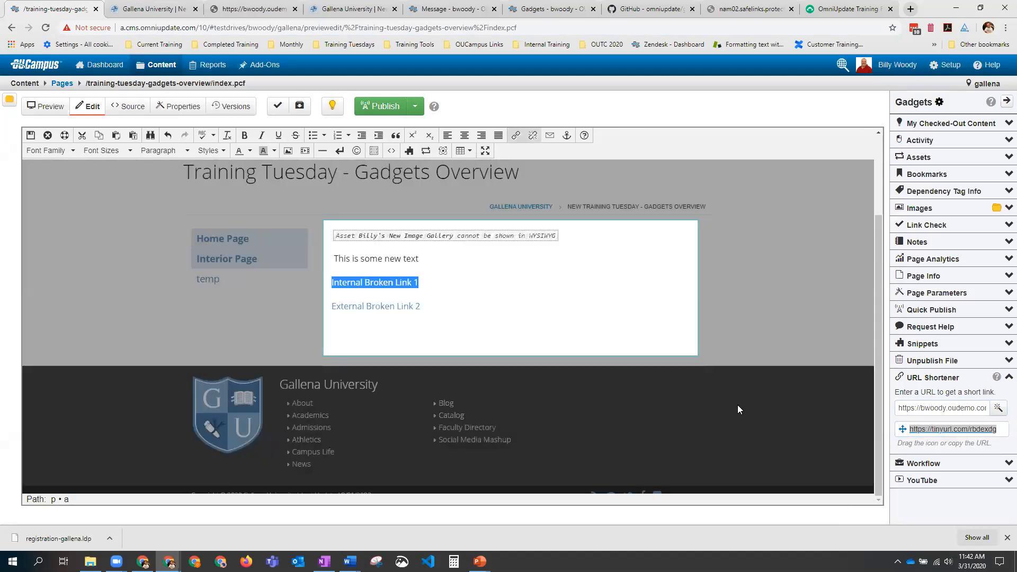
# Step: Insert the generated short URL after External Broken Link 2, try it as Internal Broken Link 1's address, and collapse the URL Shortener gadget
pyautogui.moveTo(906, 428); pyautogui.dragTo(595, 312)
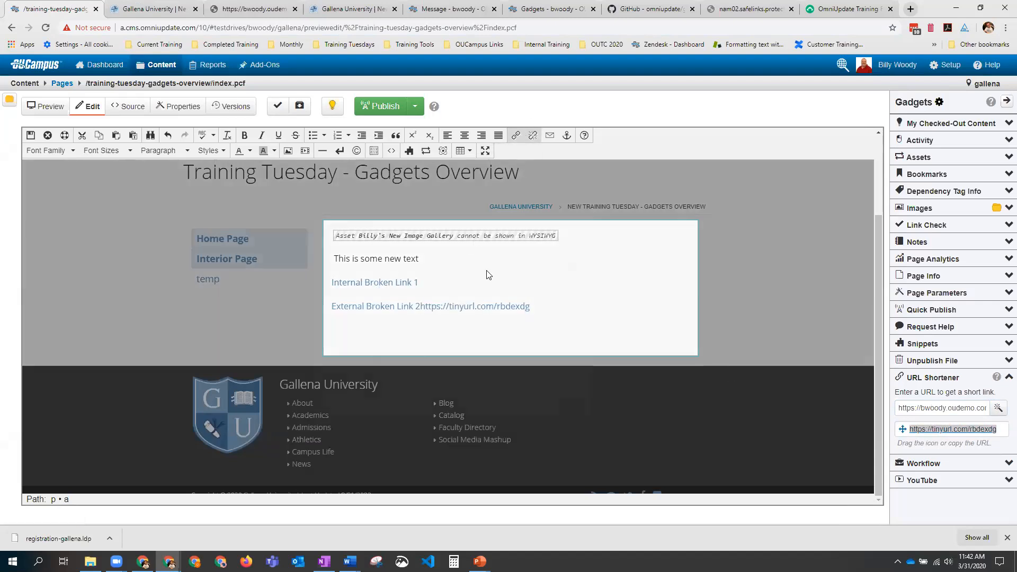
pyautogui.hotkey('ctrl', 'k')
pyautogui.press('BackSpace')
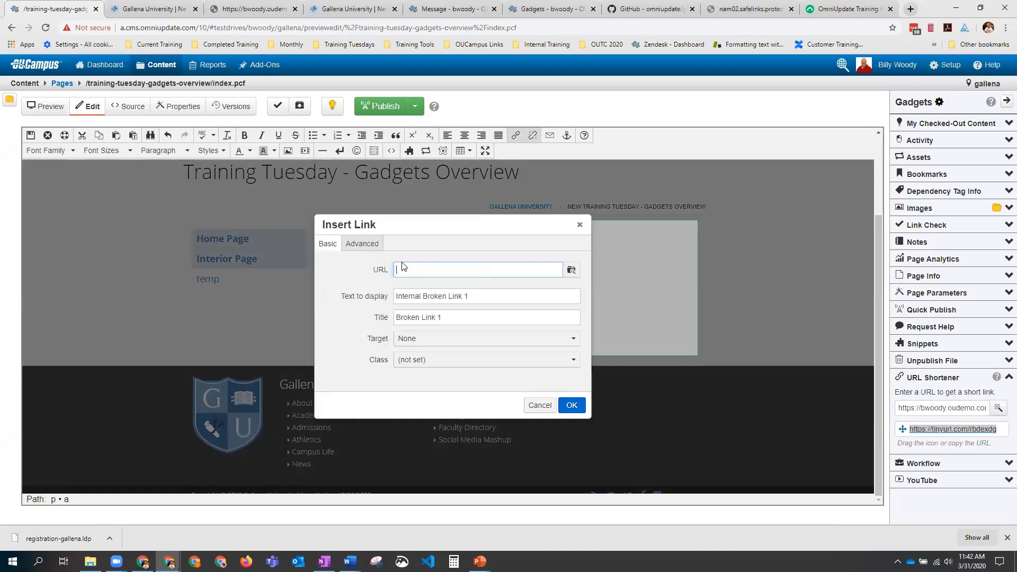
pyautogui.moveTo(900, 430); pyautogui.dragTo(431, 269)
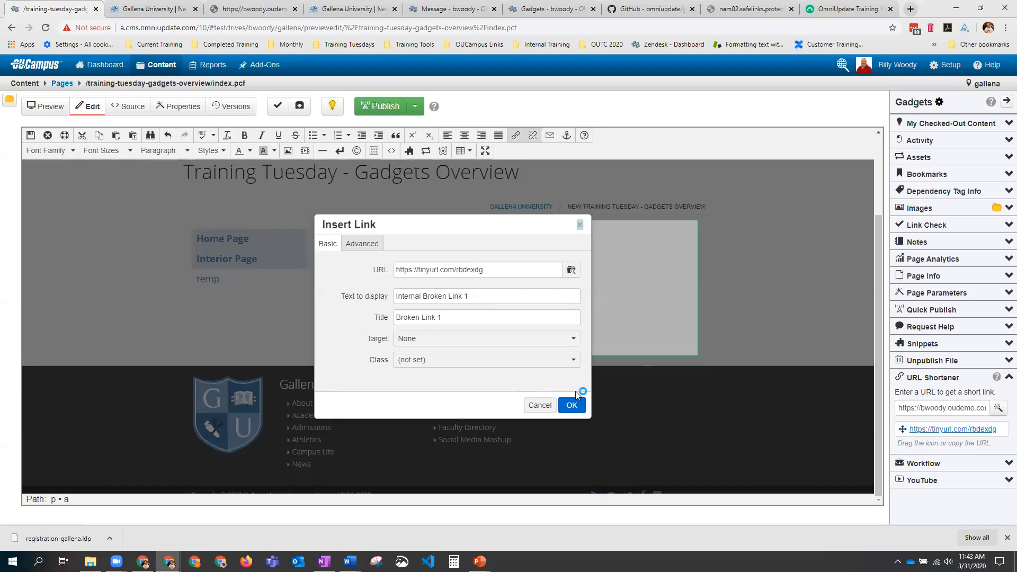
pyautogui.click(529, 404)
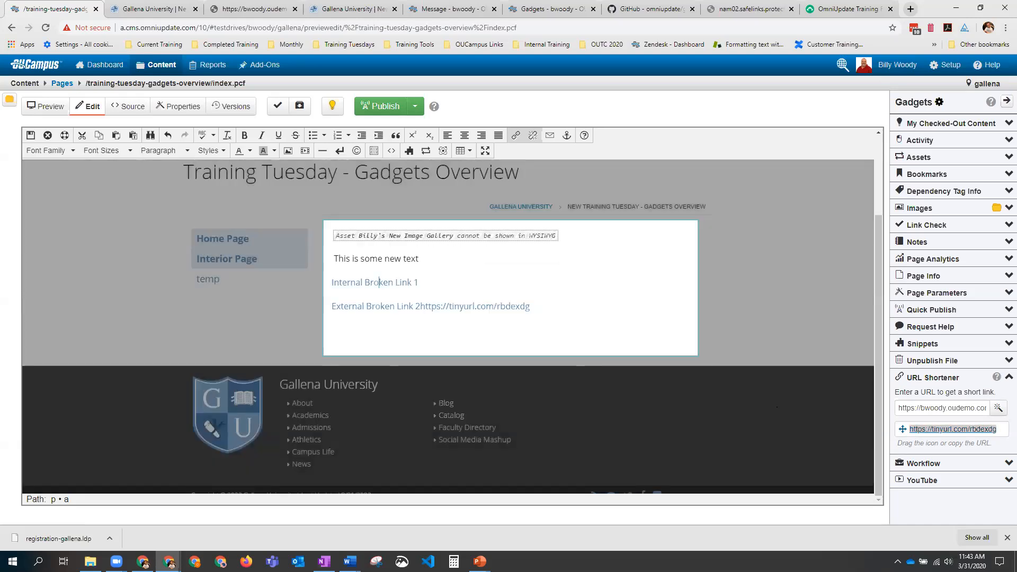
pyautogui.click(1002, 378)
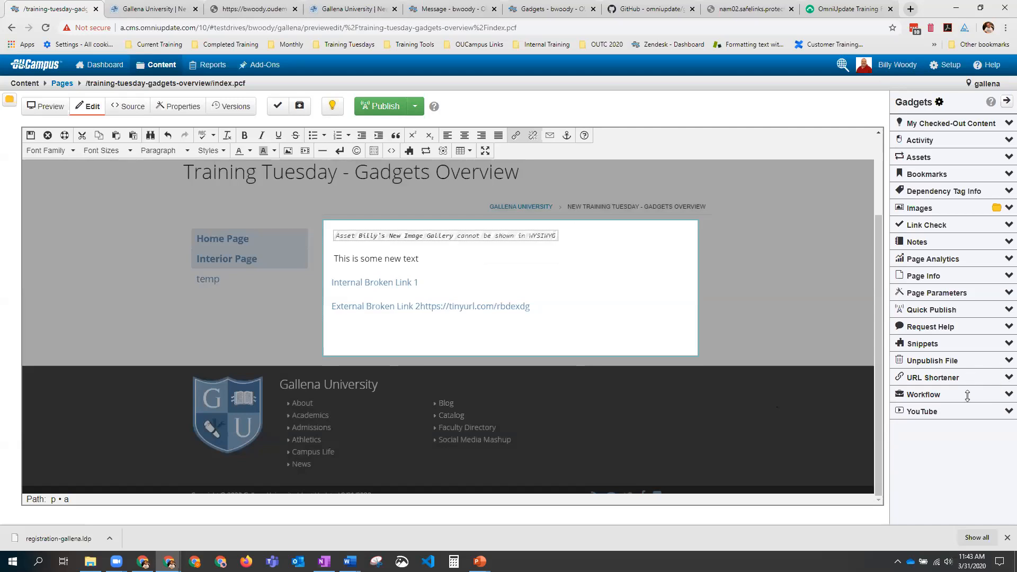
# Step: Expand the Workflow gadget and look through its list of workflow items
pyautogui.click(1006, 395)
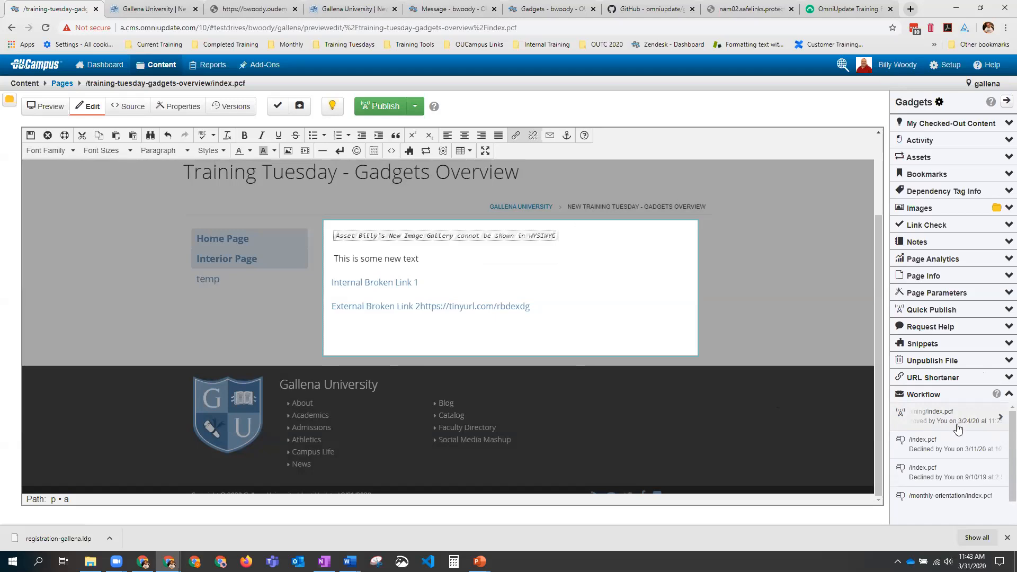
pyautogui.scroll(-1, 959, 426)
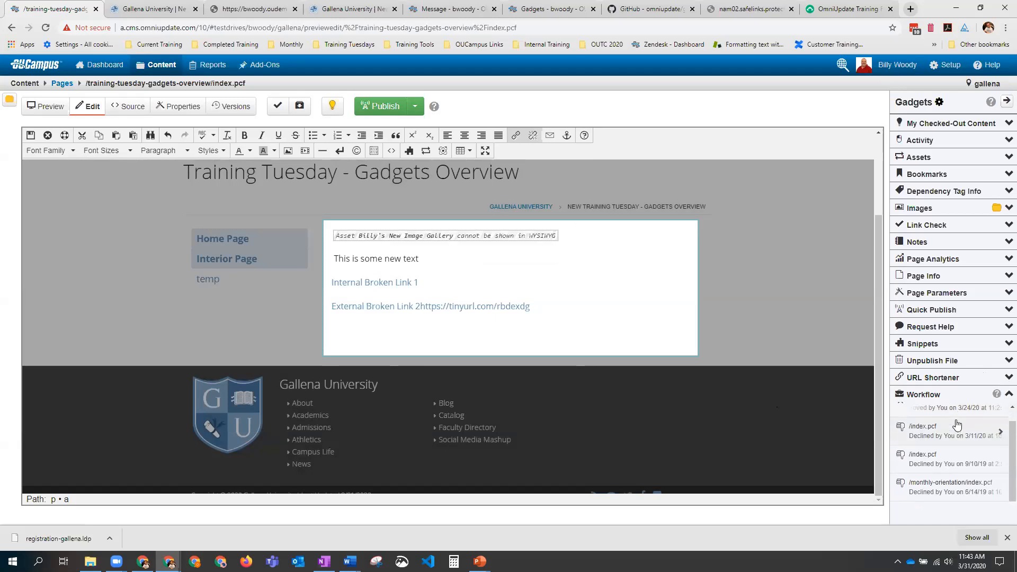
pyautogui.scroll(1, 957, 425)
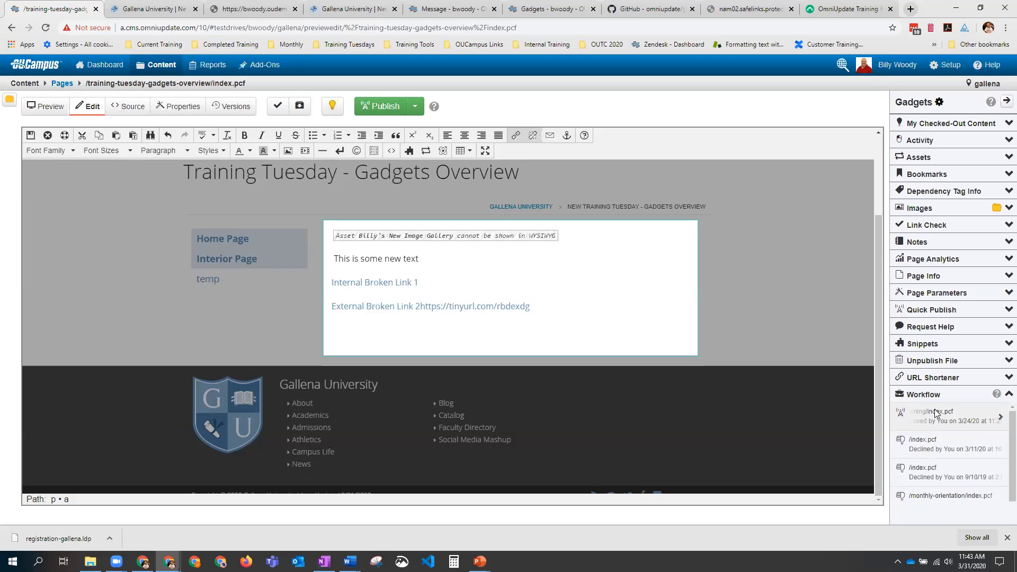
# Step: View the Workflow gadget on the dashboard in another browser tab, then return to the page editor with the Workflow gadget collapsed
pyautogui.click(349, 9)
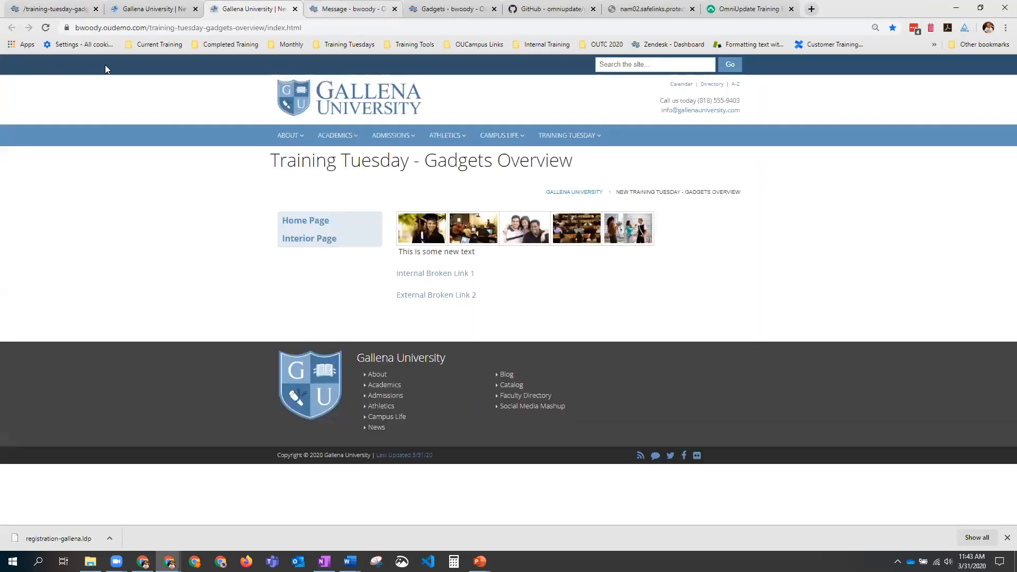
pyautogui.hotkey('ctrl', 'Tab')
pyautogui.moveTo(105, 65)
pyautogui.click(114, 87)
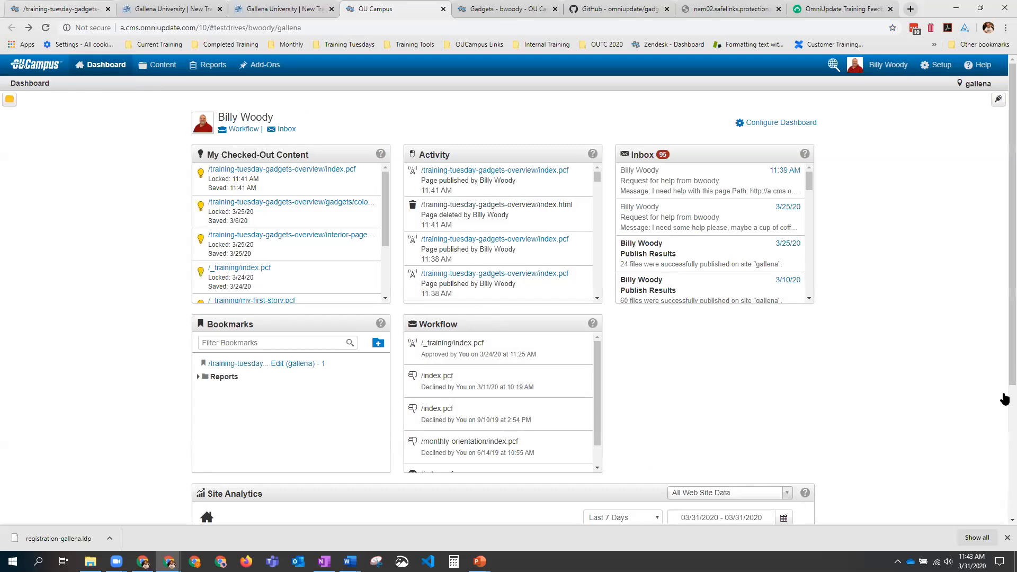
pyautogui.hotkey('ctrl', '1')
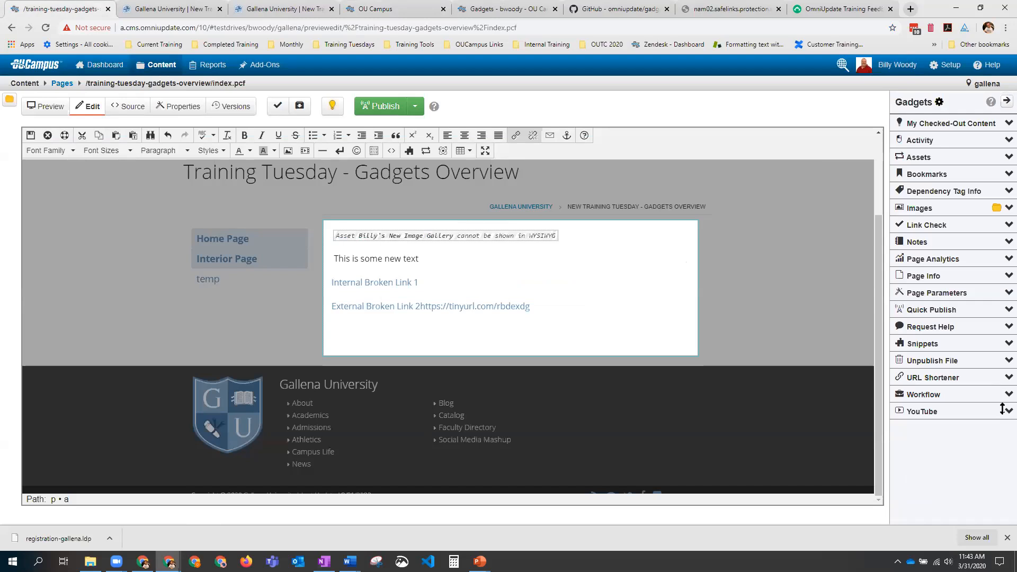
# Step: Expand the YouTube gadget and browse its playlist options and the OmniUpdate Training Department videos
pyautogui.click(1006, 412)
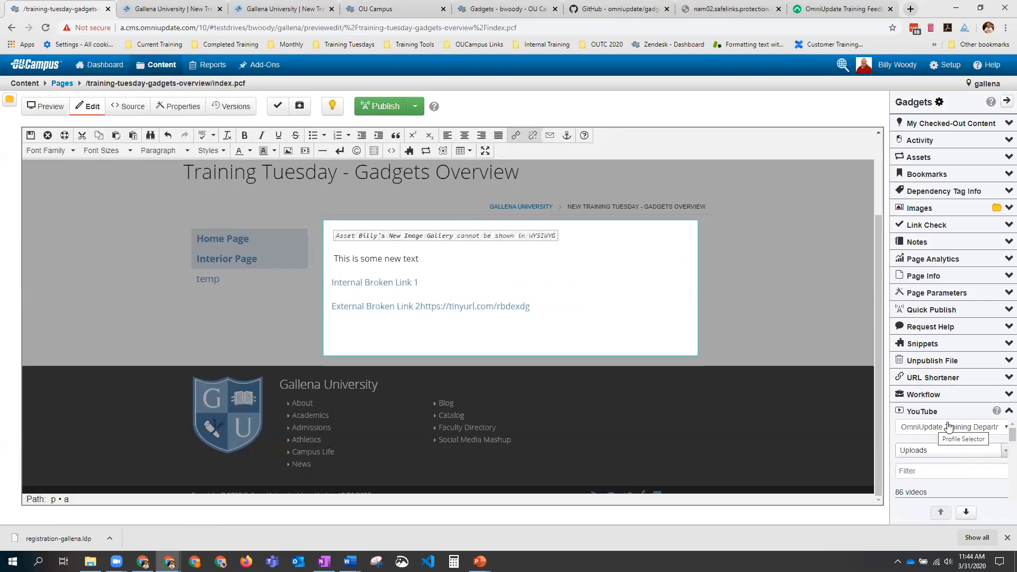
pyautogui.scroll(-1, 932, 437)
pyautogui.scroll(1, 933, 437)
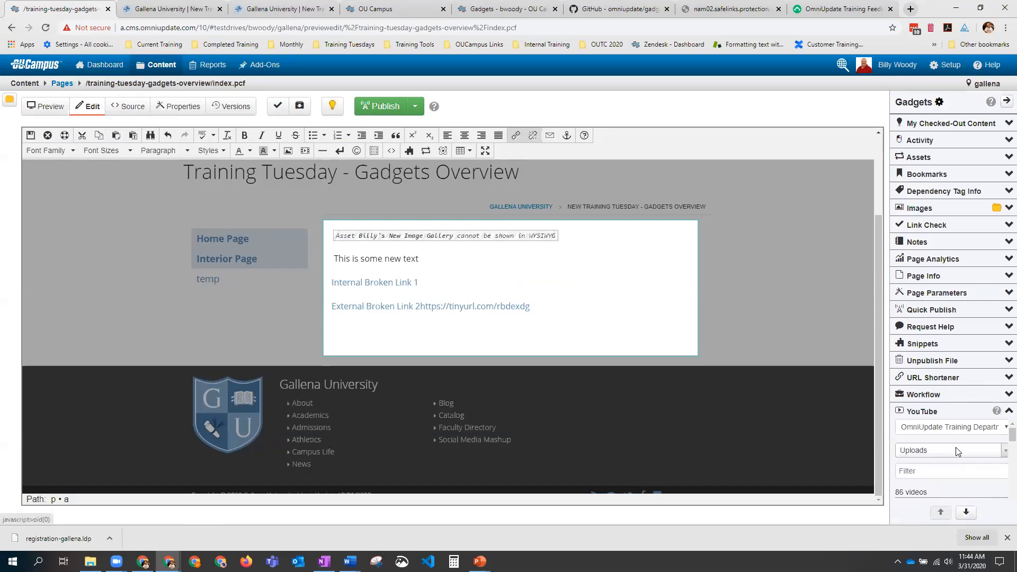
pyautogui.click(956, 451)
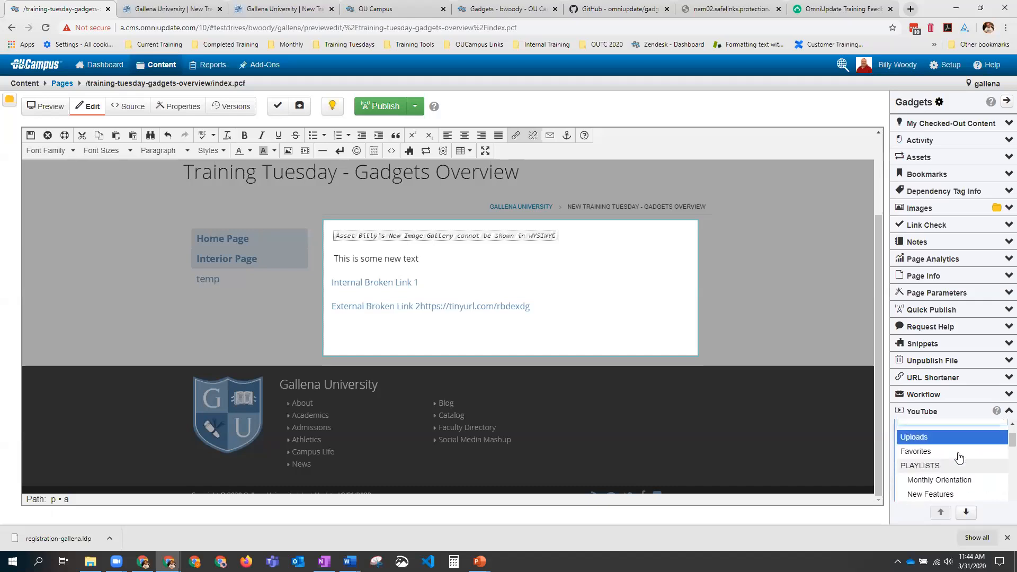
pyautogui.scroll(-1, 961, 483)
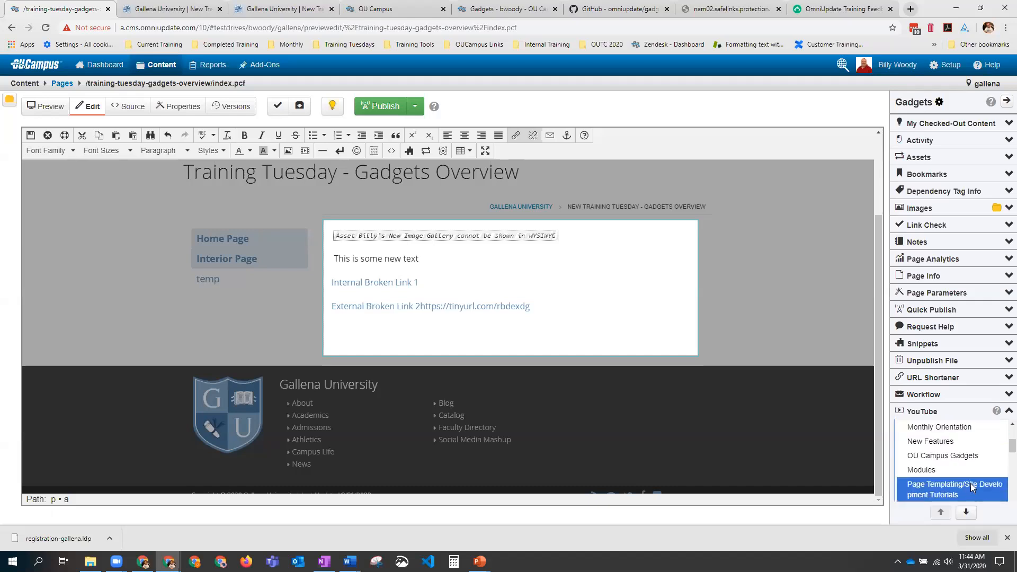
pyautogui.click(972, 486)
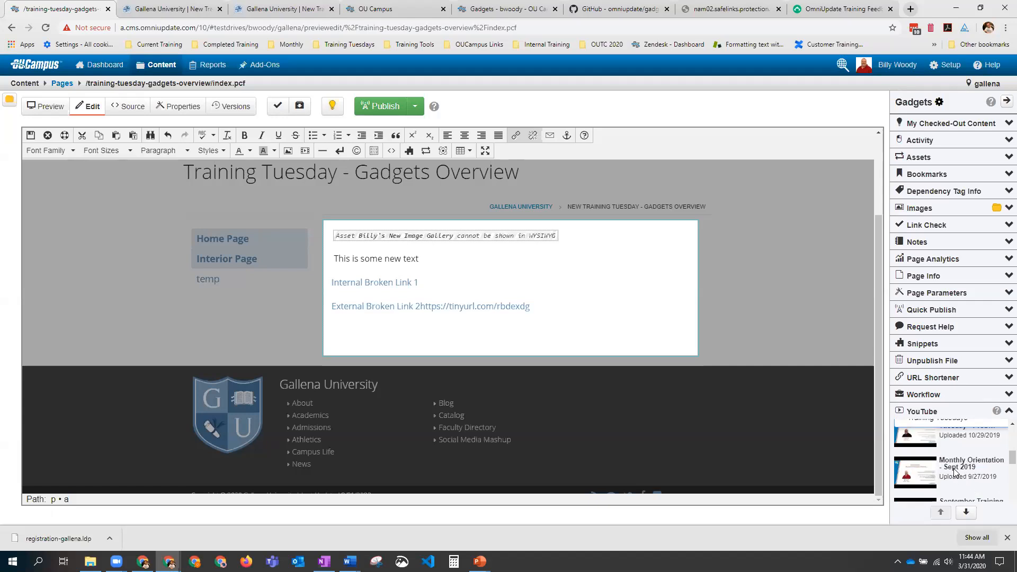
pyautogui.scroll(2, 921, 471)
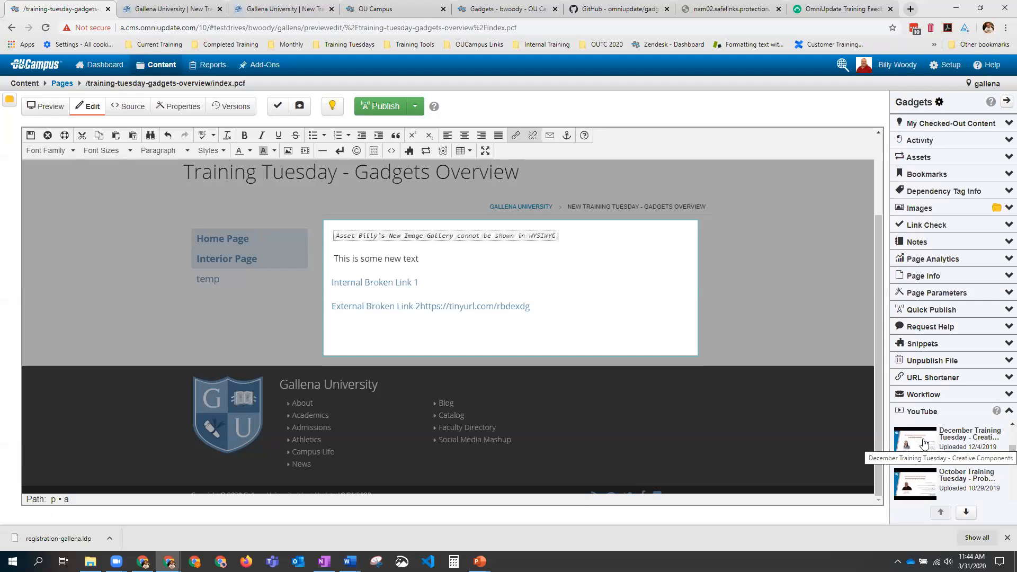
# Step: Insert the December Training Tuesday - Creative Components video at 480 x 320 below External Broken Link 2, then collapse the YouTube gadget
pyautogui.moveTo(924, 443); pyautogui.dragTo(450, 325)
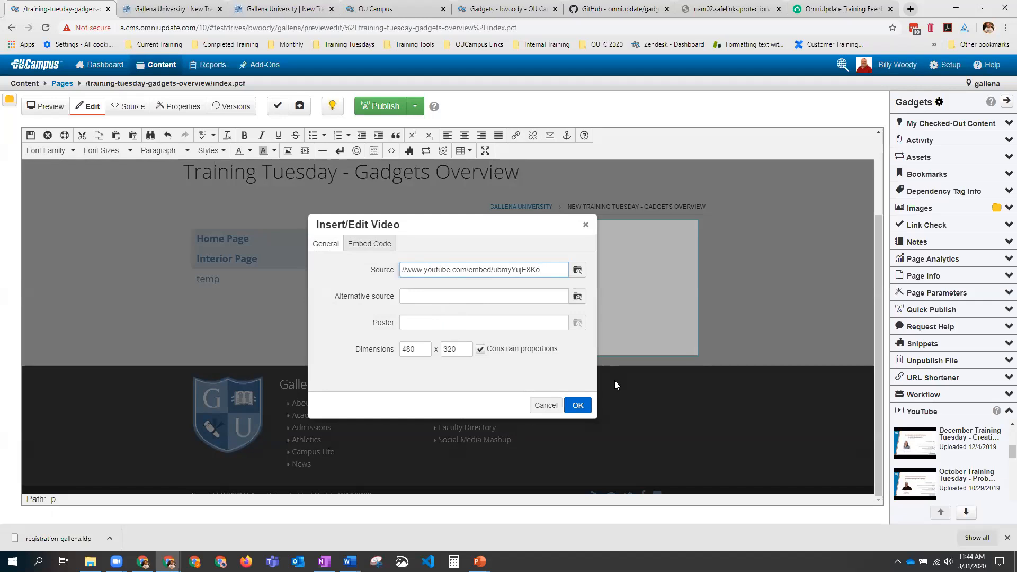
pyautogui.click(578, 405)
pyautogui.scroll(-2, 598, 384)
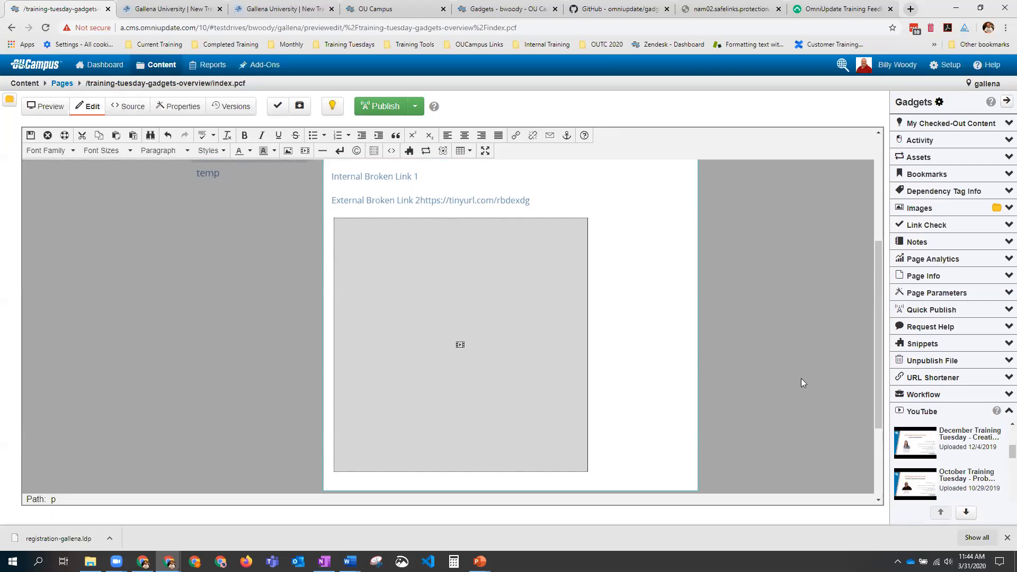
pyautogui.click(998, 412)
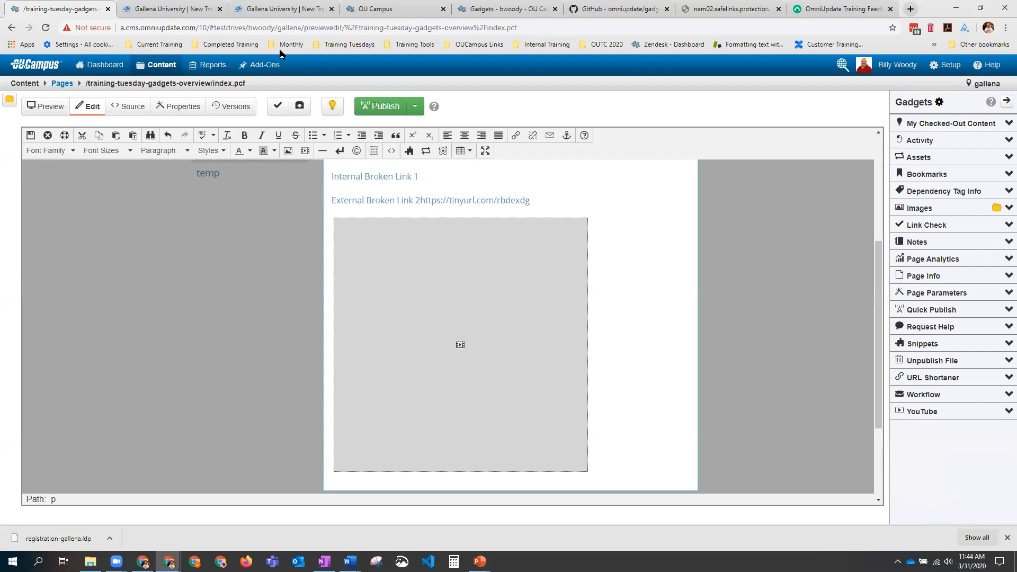
# Step: Switch to the dashboard's browser tab and look over its gadgets, including Inbox, Workflow, Bookmarks and Site Analytics
pyautogui.click(259, 11)
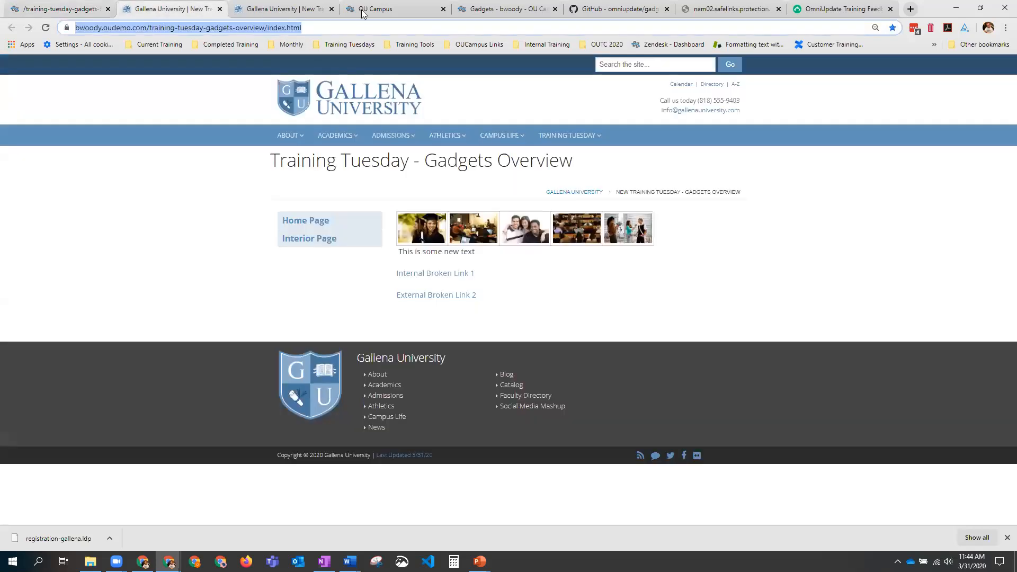
pyautogui.hotkey('ctrl', 'Tab')
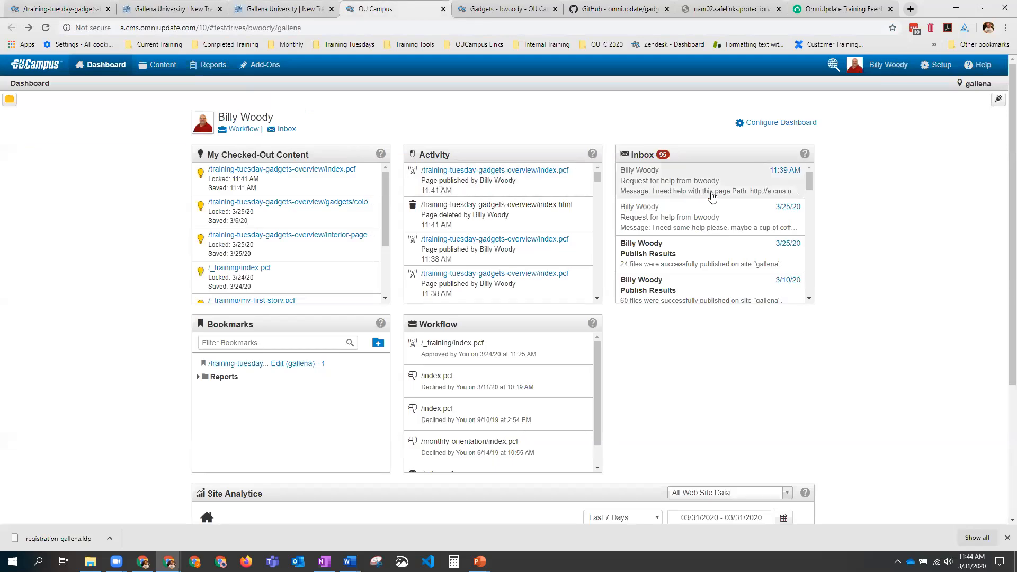
pyautogui.scroll(-2, 597, 359)
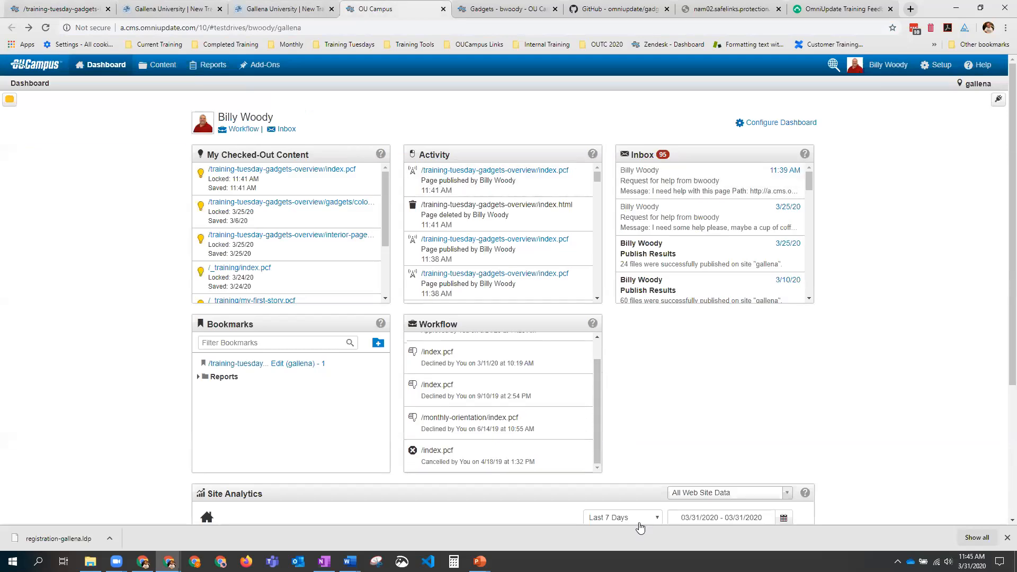
pyautogui.scroll(-4, 640, 527)
pyautogui.scroll(3, 642, 419)
pyautogui.scroll(1, 641, 419)
pyautogui.scroll(-2, 702, 367)
pyautogui.scroll(-2, 614, 437)
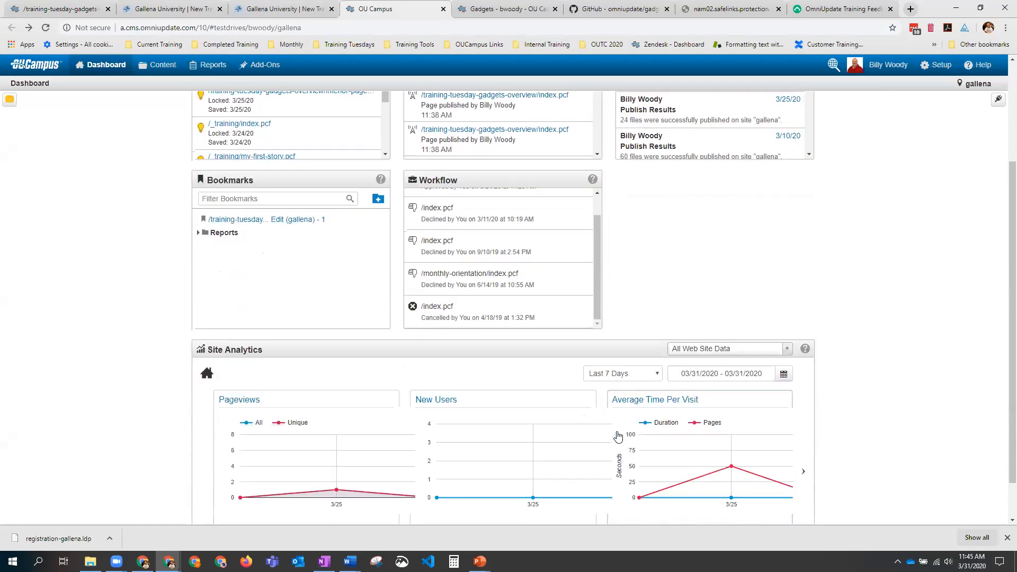
pyautogui.scroll(3, 289, 142)
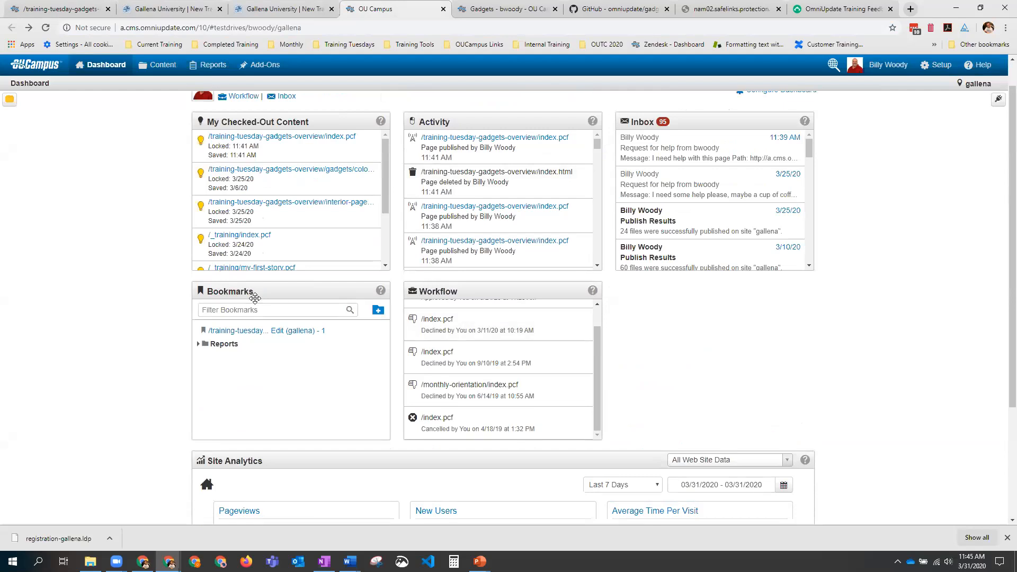
# Step: Show and hide the gadgets sidebar on the dashboard, then compare it with the dashboard's own gadgets
pyautogui.click(997, 100)
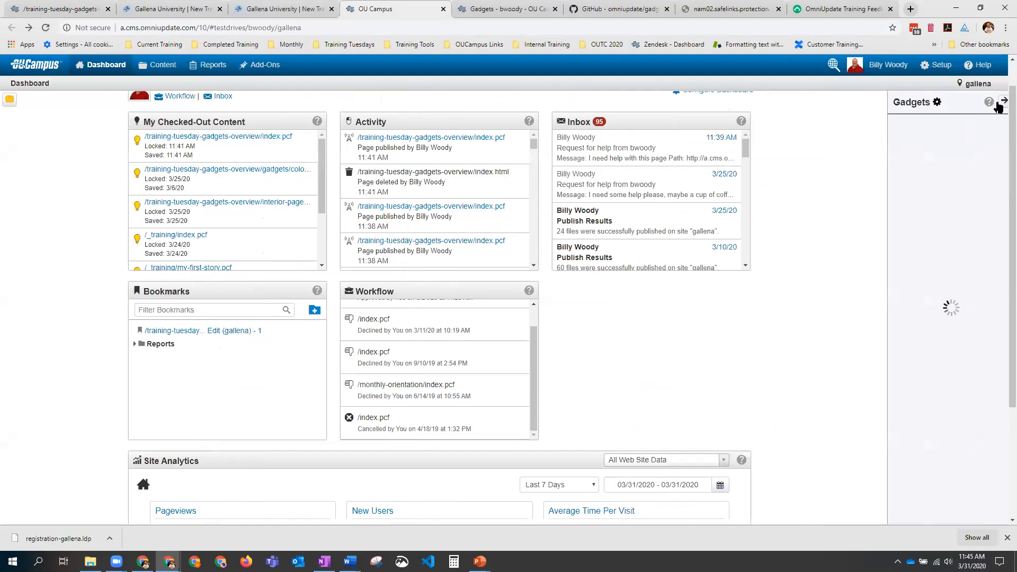
pyautogui.click(997, 101)
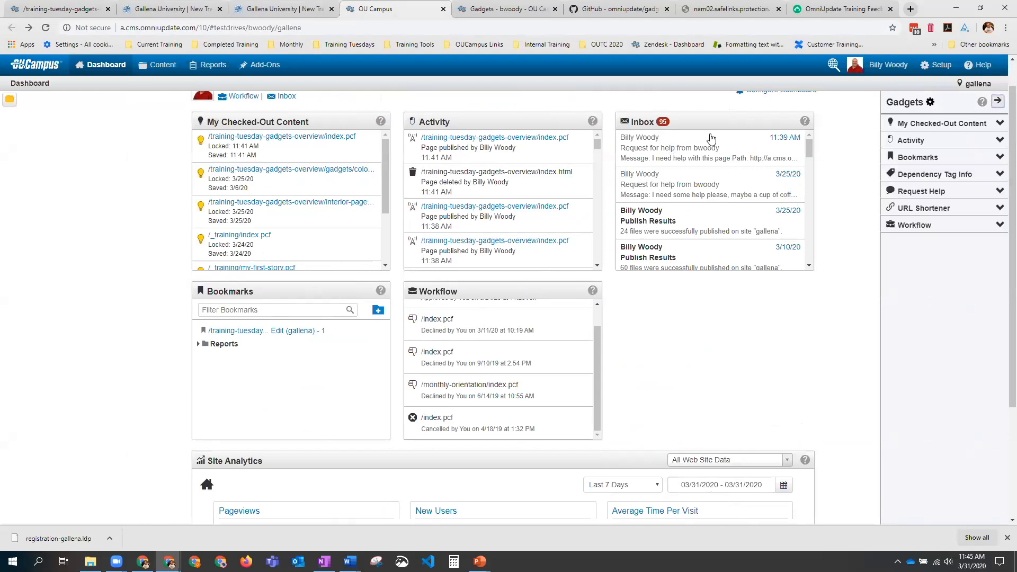
pyautogui.scroll(-3, 552, 494)
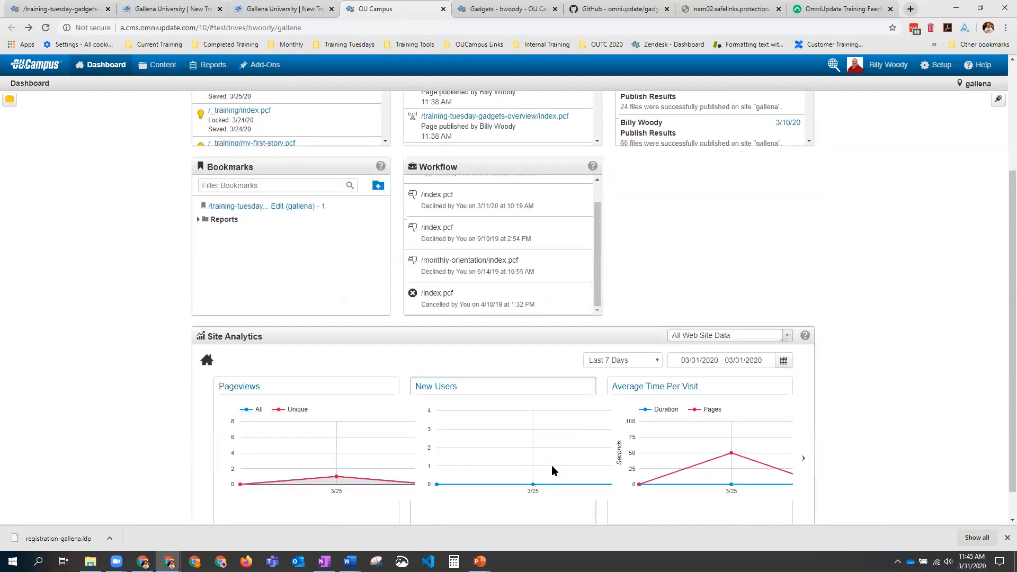
pyautogui.scroll(2, 551, 465)
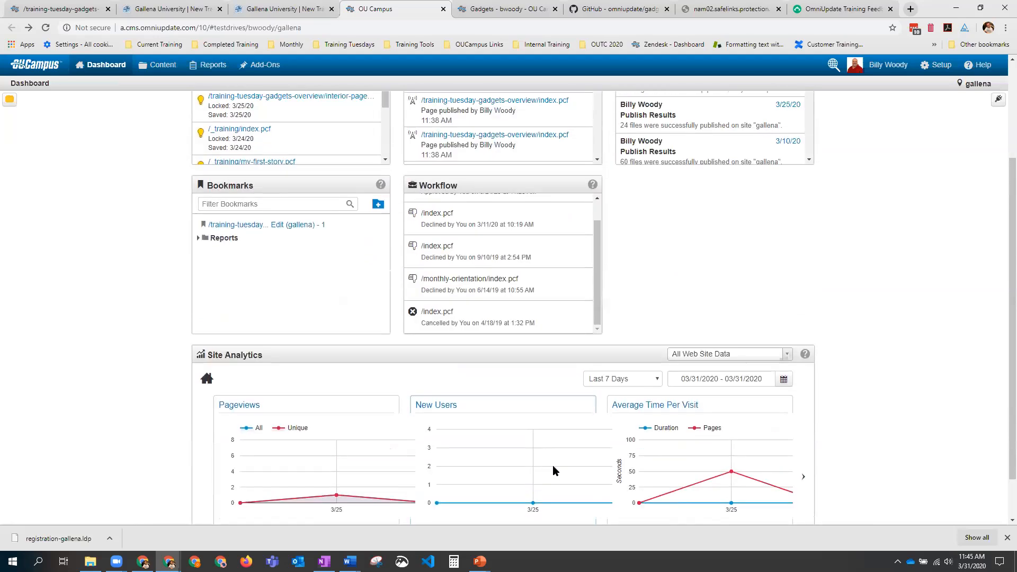
pyautogui.scroll(2, 729, 298)
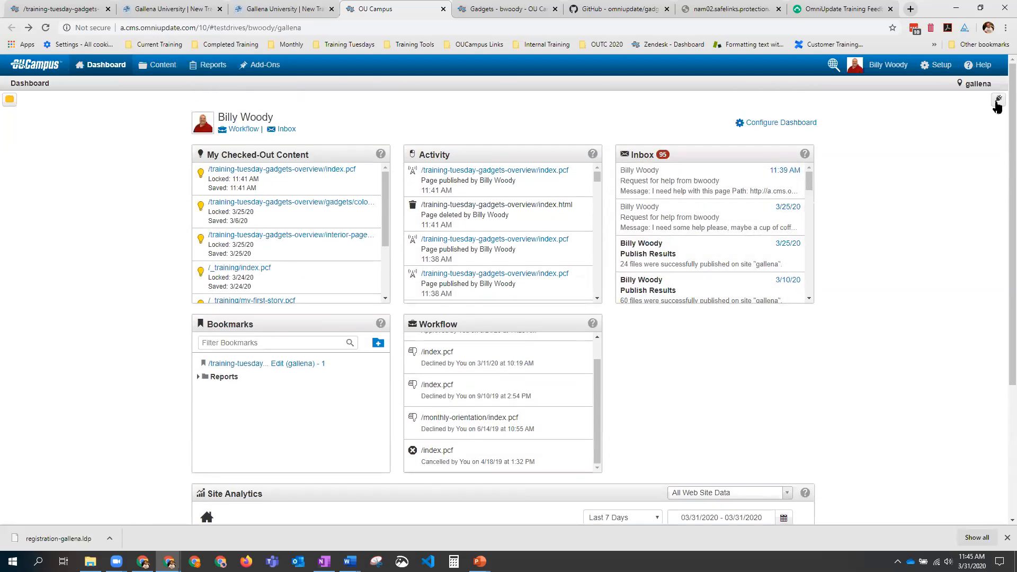
# Step: Configure the dashboard to remove the Site Analytics gadget and save the configuration
pyautogui.click(742, 128)
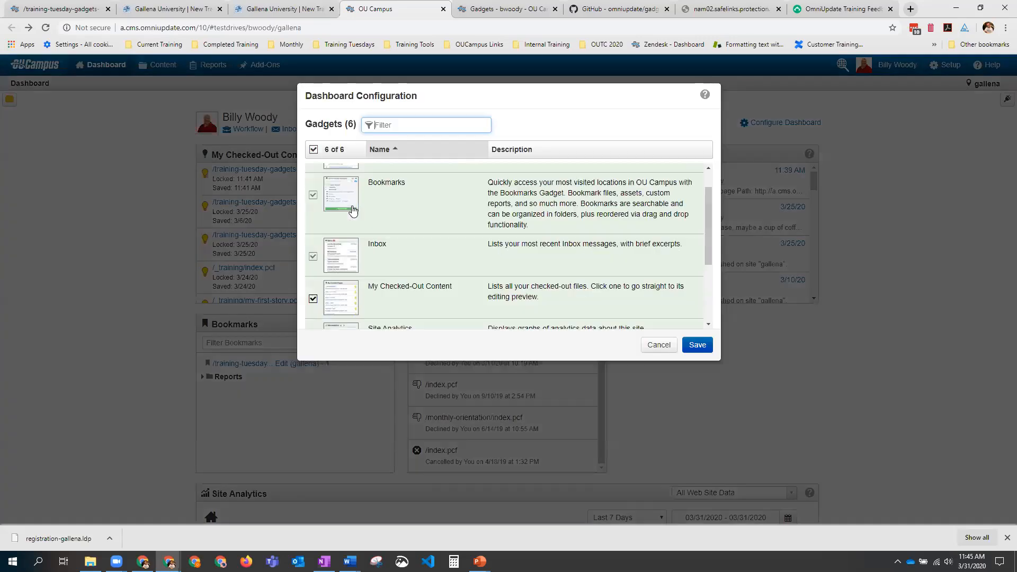
pyautogui.scroll(-5, 315, 242)
pyautogui.click(313, 224)
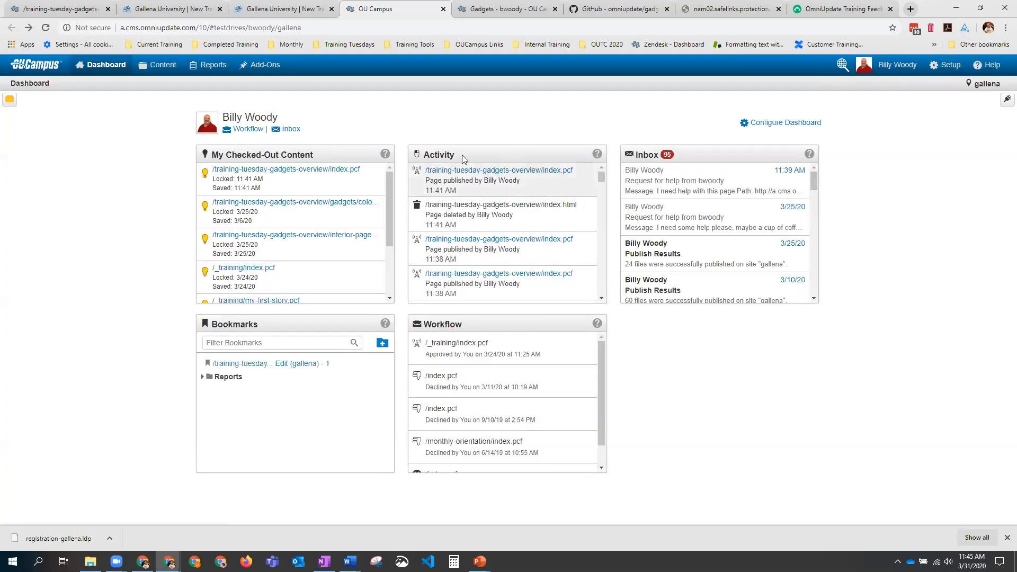
# Step: Rearrange the dashboard gadgets into a first row of Activity, Workflow and My Checked-Out Content, with Inbox and Bookmarks below
pyautogui.moveTo(302, 155); pyautogui.dragTo(510, 249)
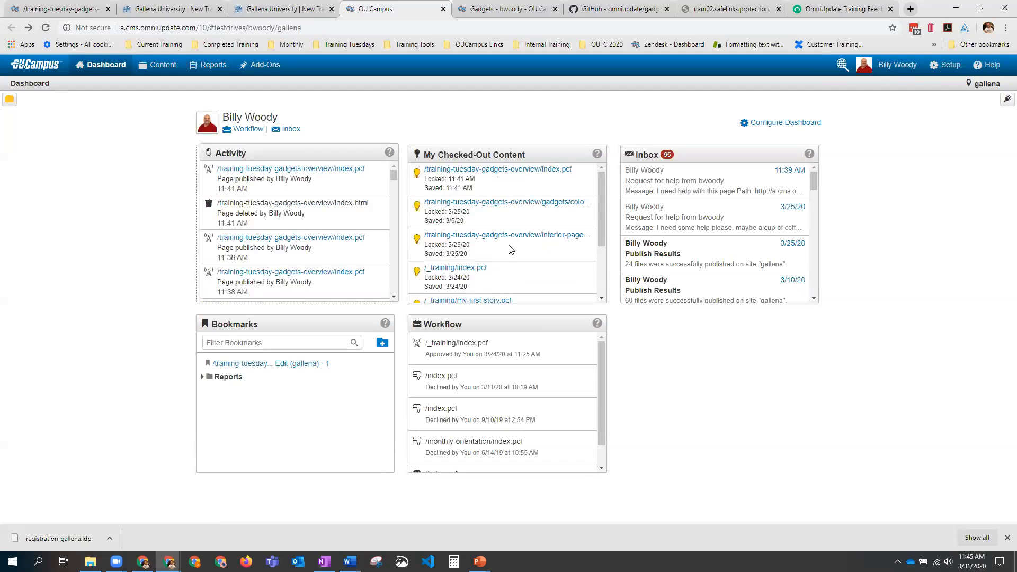
pyautogui.moveTo(496, 324); pyautogui.dragTo(490, 161)
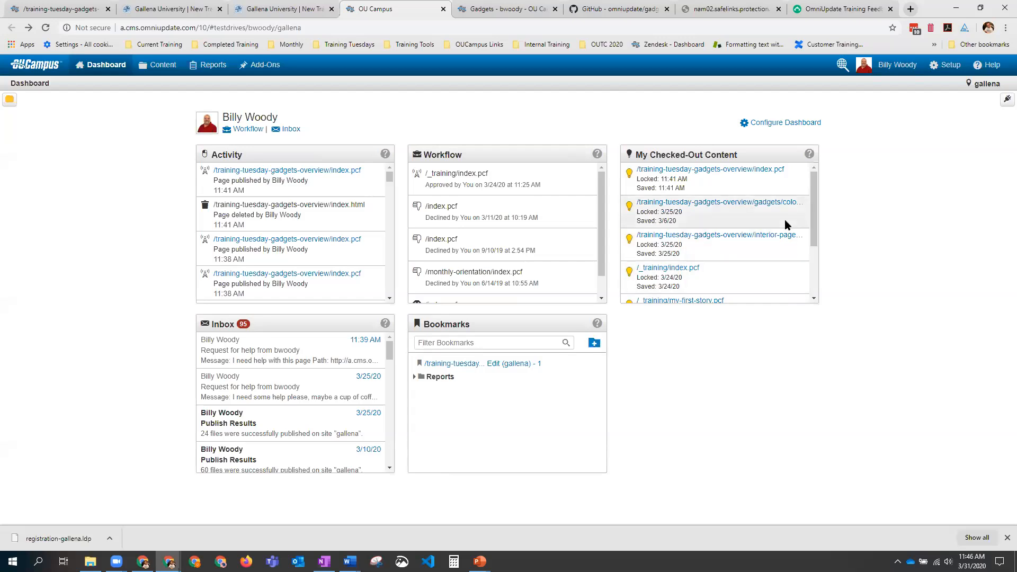
# Step: Open the account's Gadgets setup and start adding a new gadget
pyautogui.click(947, 65)
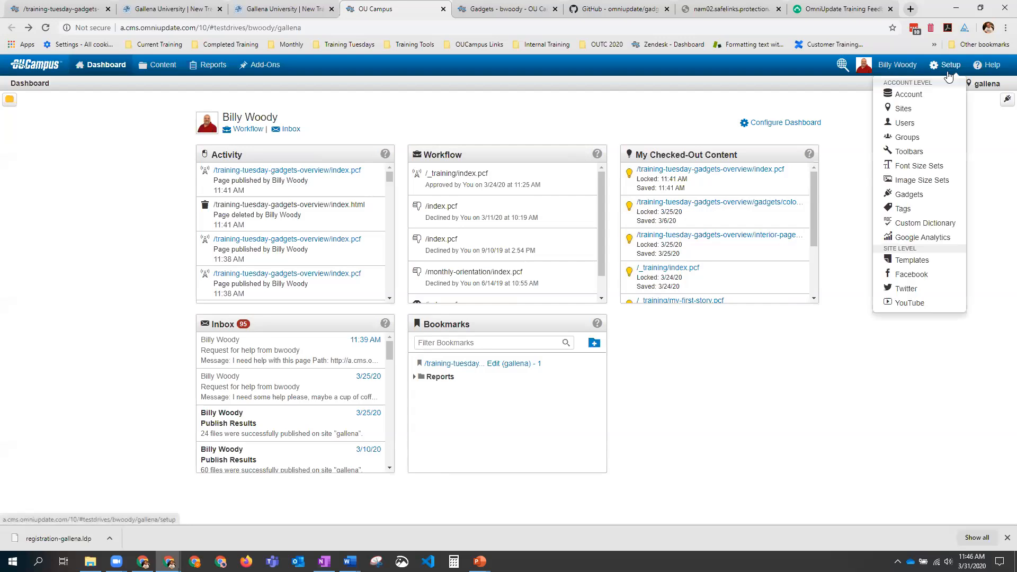
pyautogui.click(922, 194)
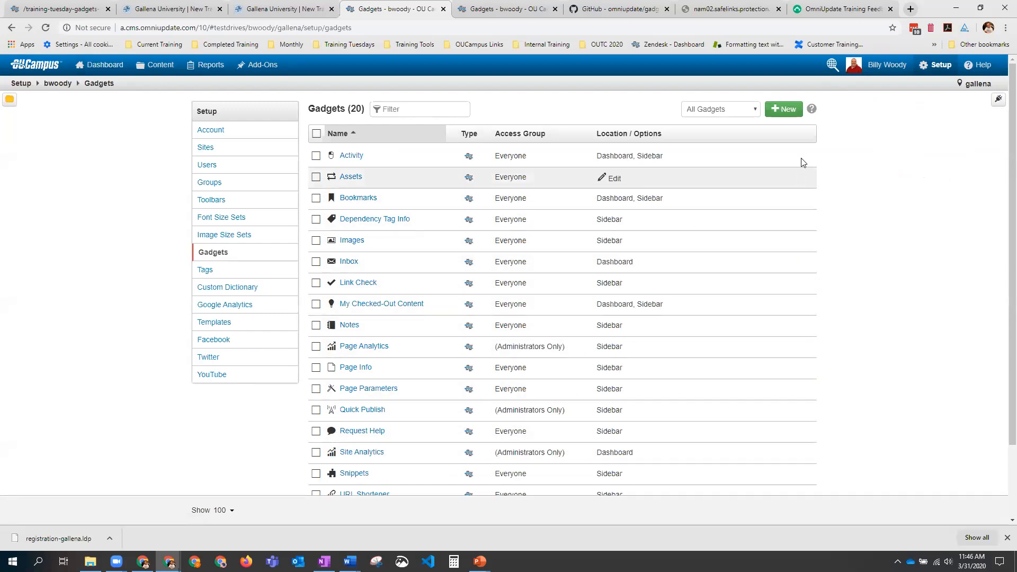
pyautogui.click(784, 110)
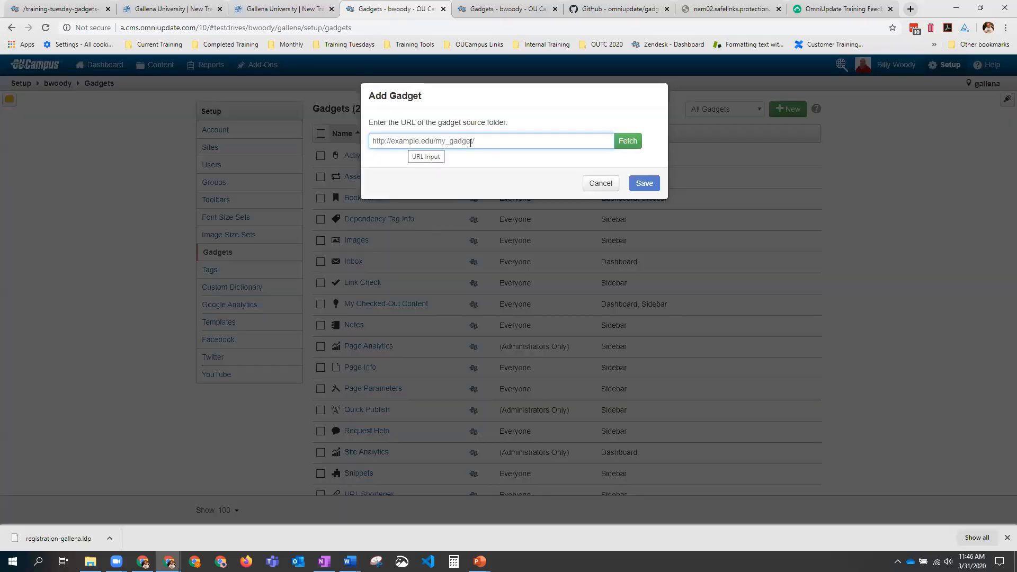
# Step: Switch to the page editor's browser tab and browse to the gadgets/color-picker folder inside training-tuesday-gadgets-overview
pyautogui.click(62, 9)
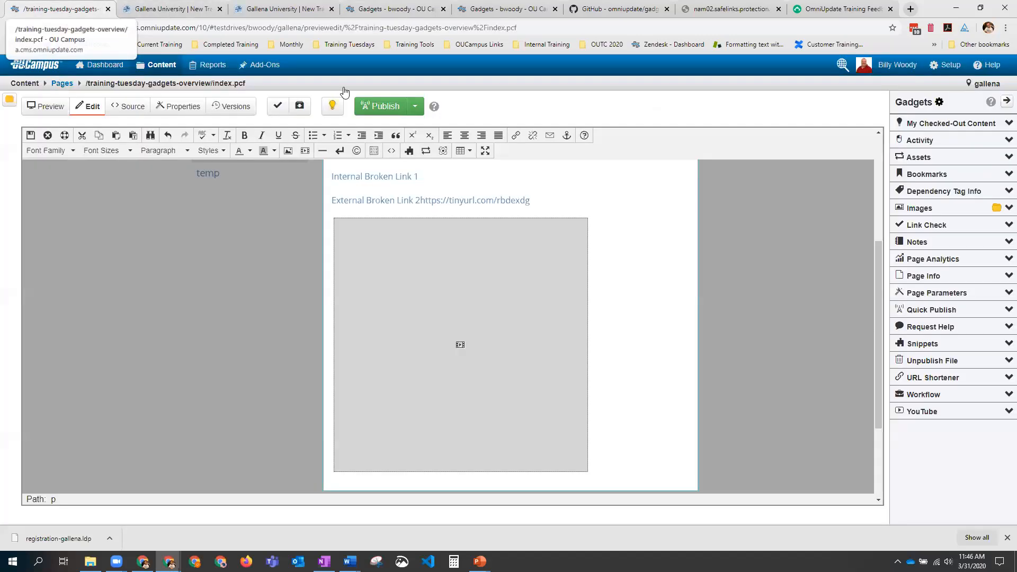
pyautogui.click(62, 83)
pyautogui.click(557, 97)
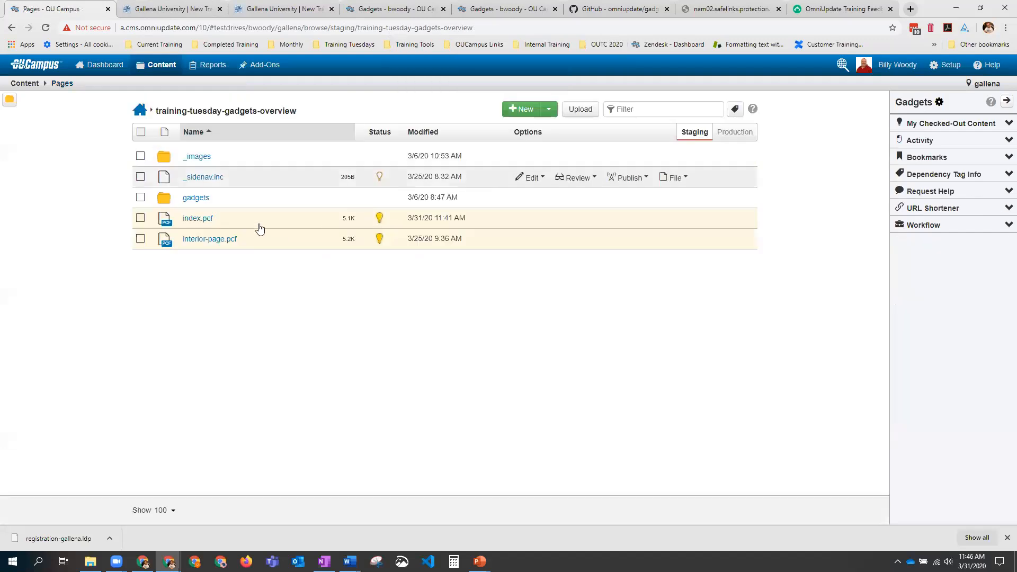
pyautogui.click(201, 200)
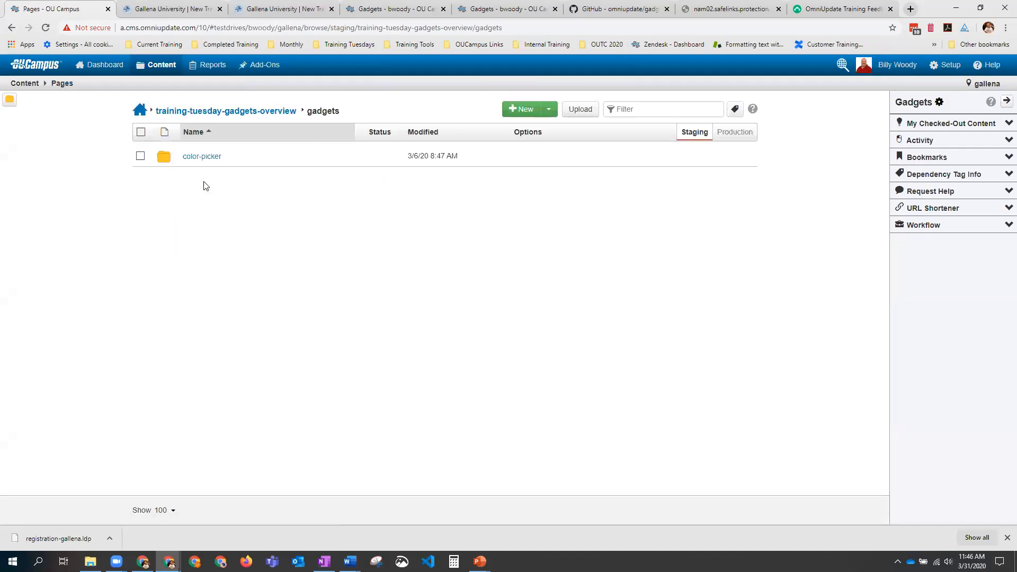
pyautogui.click(211, 159)
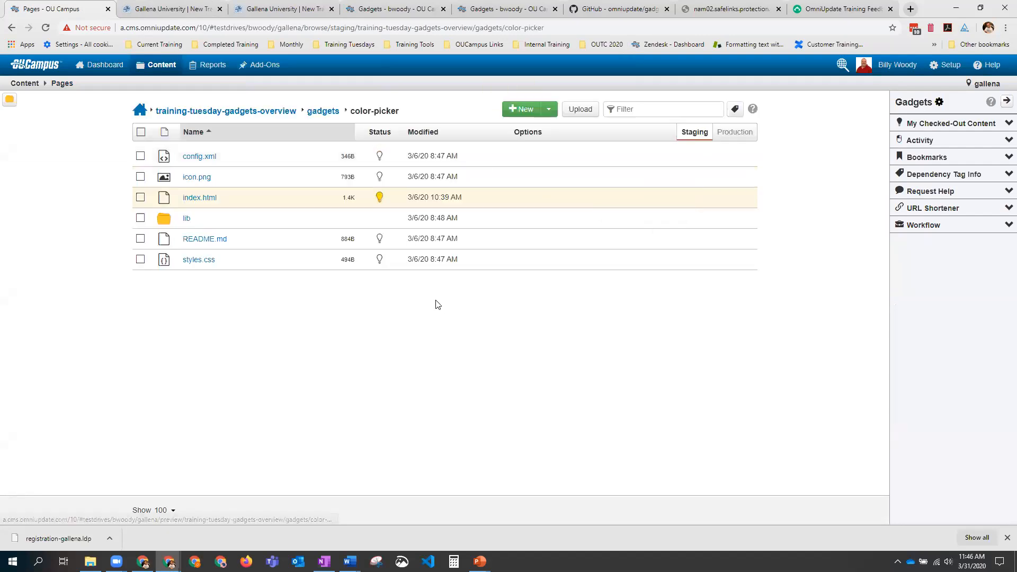
# Step: Open the production version of the color-picker folder's index.html and copy its web address without the file name
pyautogui.click(737, 136)
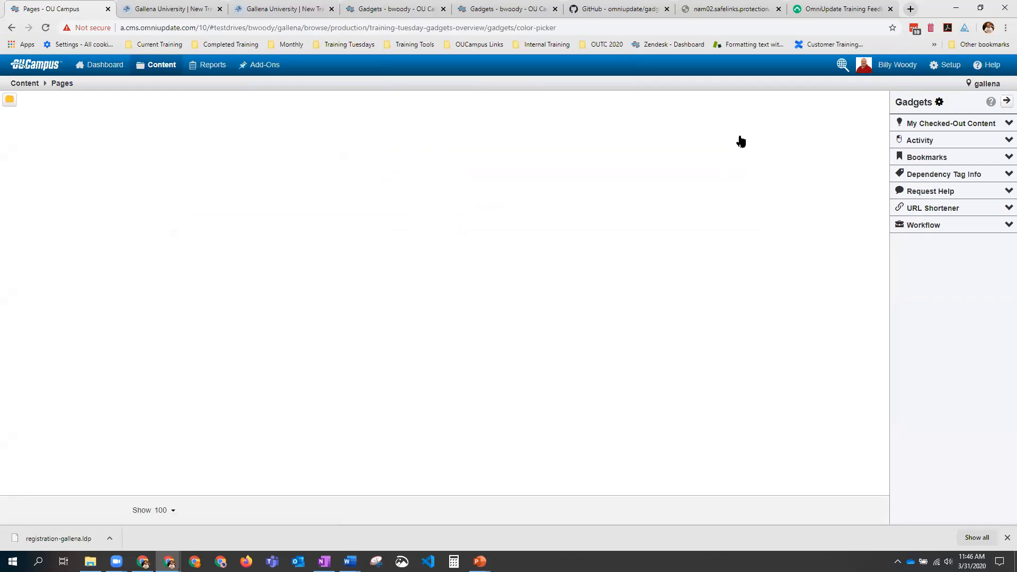
pyautogui.click(208, 199)
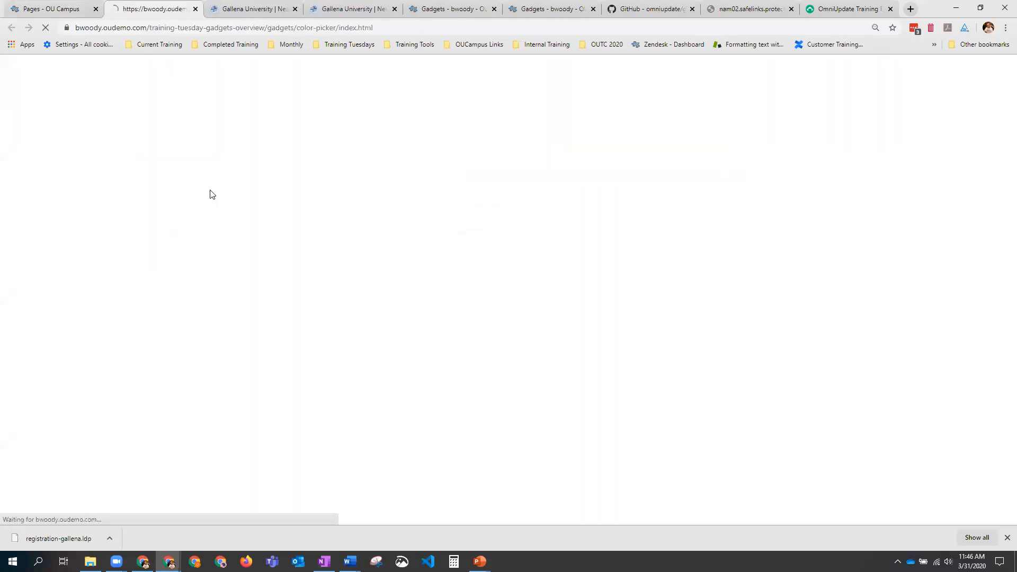
pyautogui.moveTo(78, 28); pyautogui.dragTo(336, 30)
pyautogui.hotkey('ctrl', 'c')
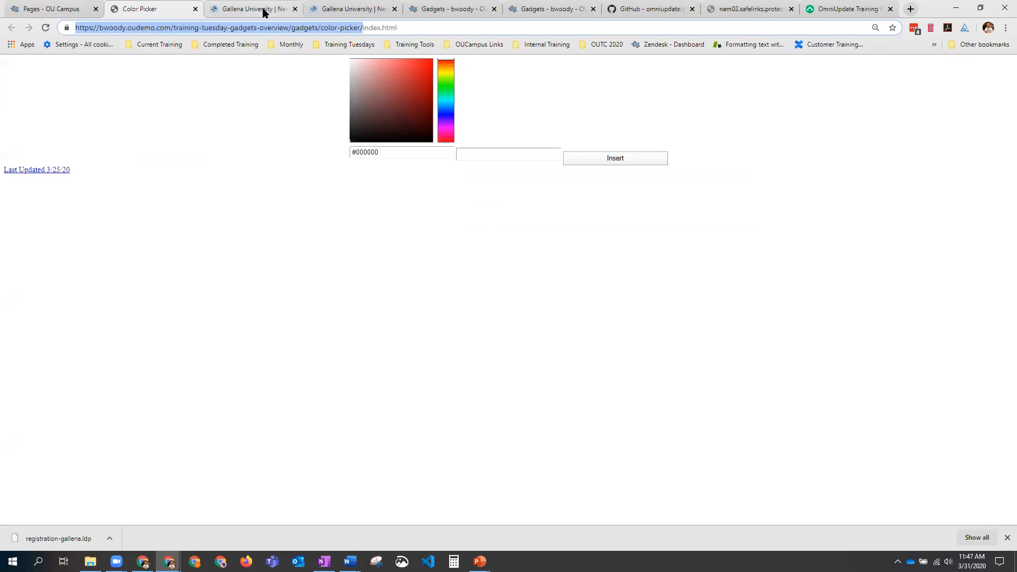
# Step: Fetch the Color Picker gadget from the copied folder URL, make it available to Everyone, and save it
pyautogui.click(328, 10)
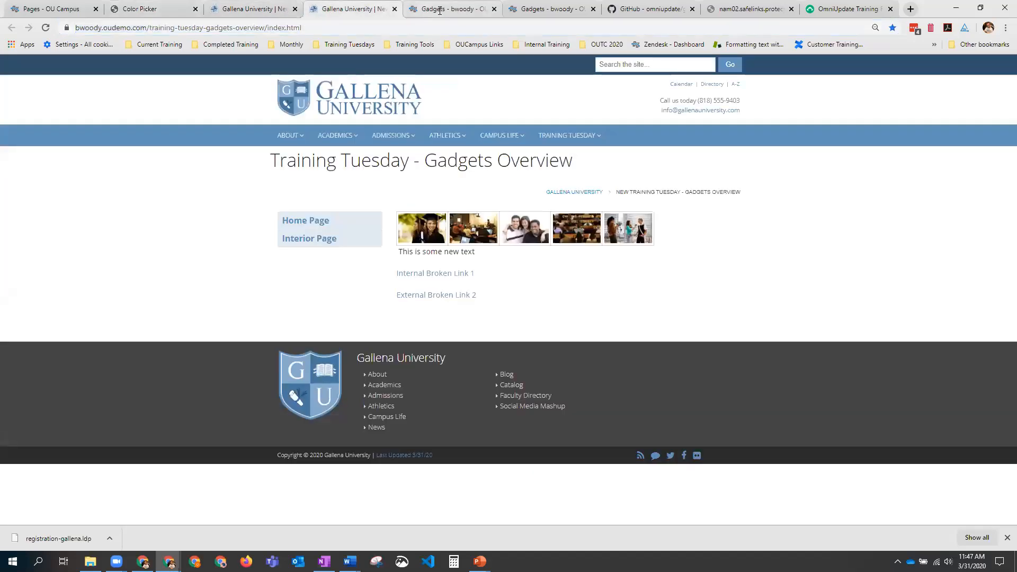
pyautogui.hotkey('ctrl', 'Tab')
pyautogui.rightClick(376, 142)
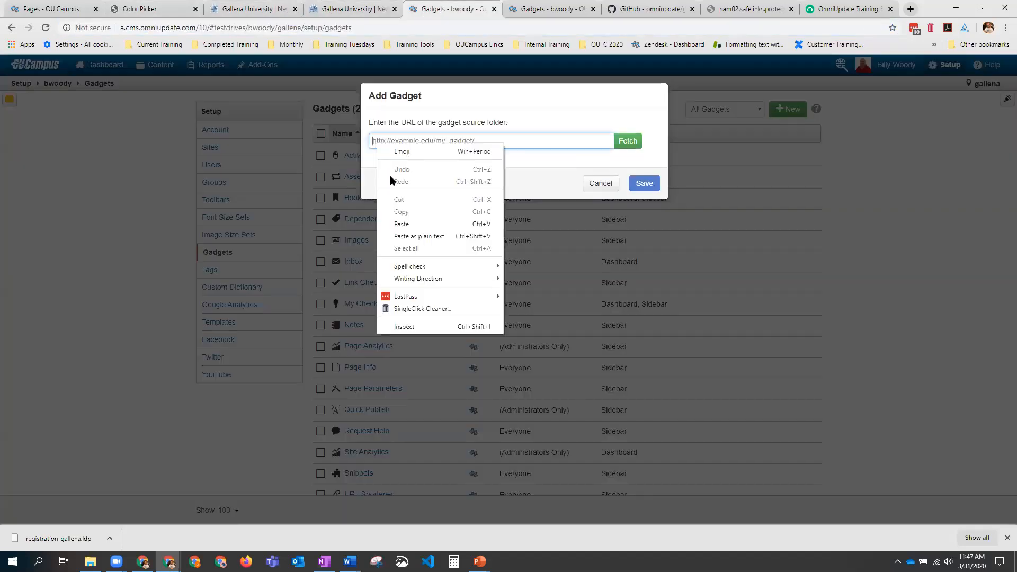
pyautogui.click(401, 223)
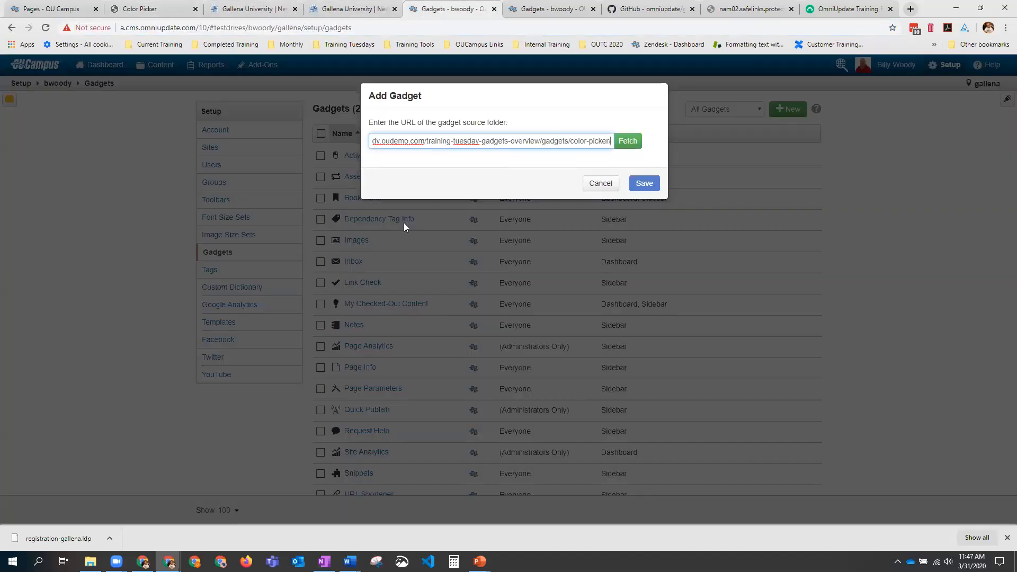
pyautogui.click(627, 144)
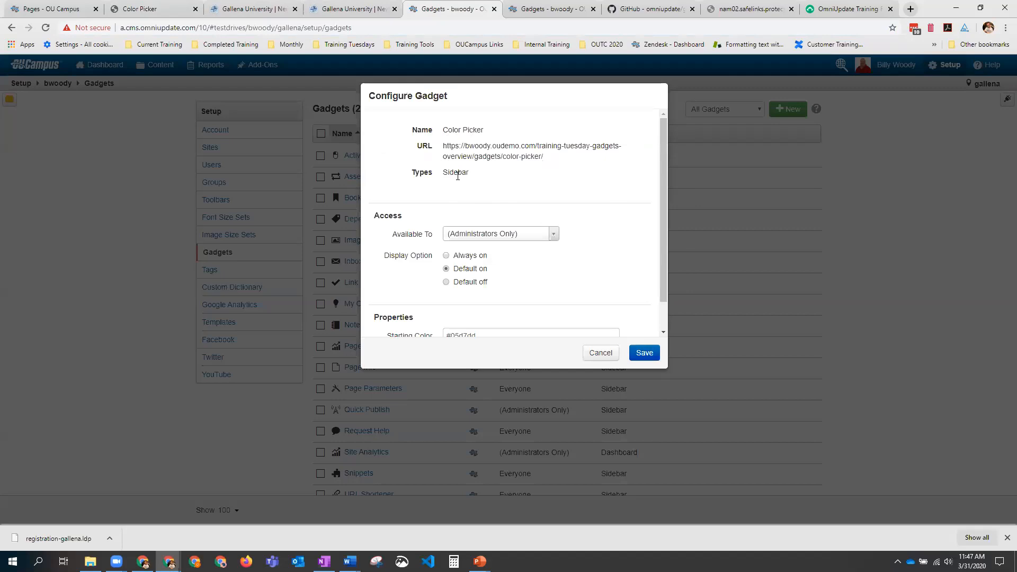
pyautogui.click(484, 233)
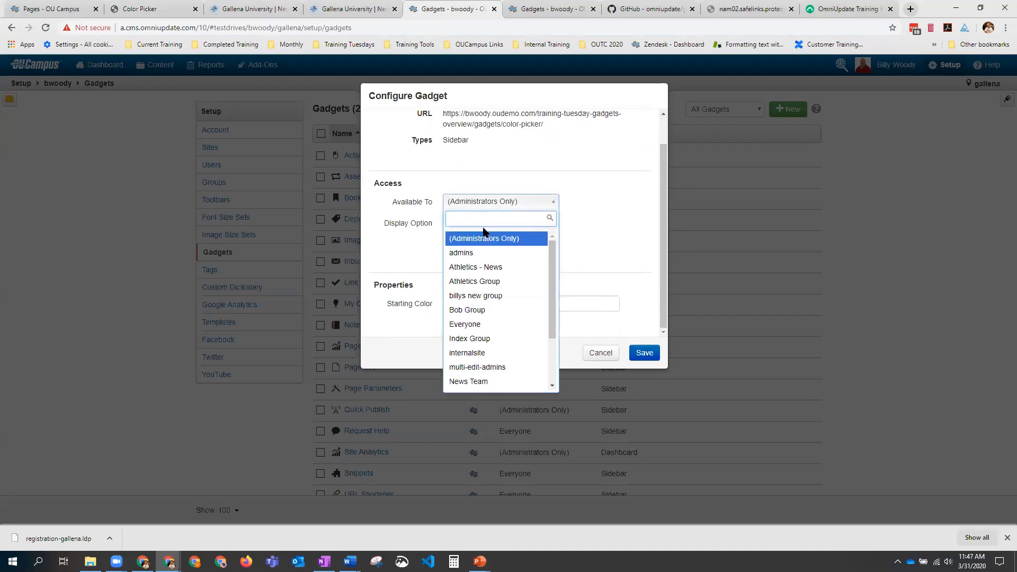
pyautogui.click(464, 324)
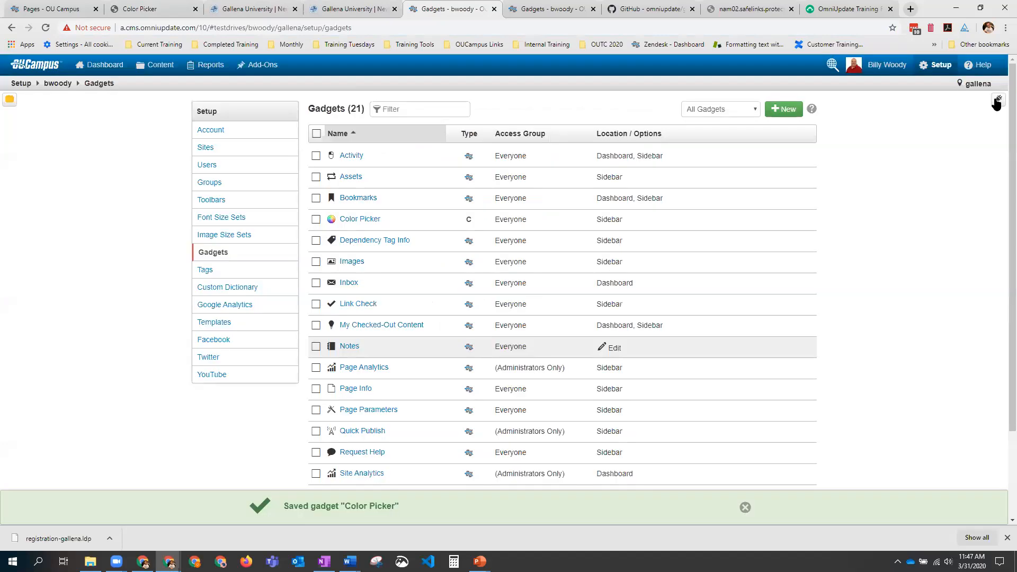
# Step: Show the gadgets sidebar, expand the Color Picker gadget, pick the teal color #32878a and insert it
pyautogui.click(997, 101)
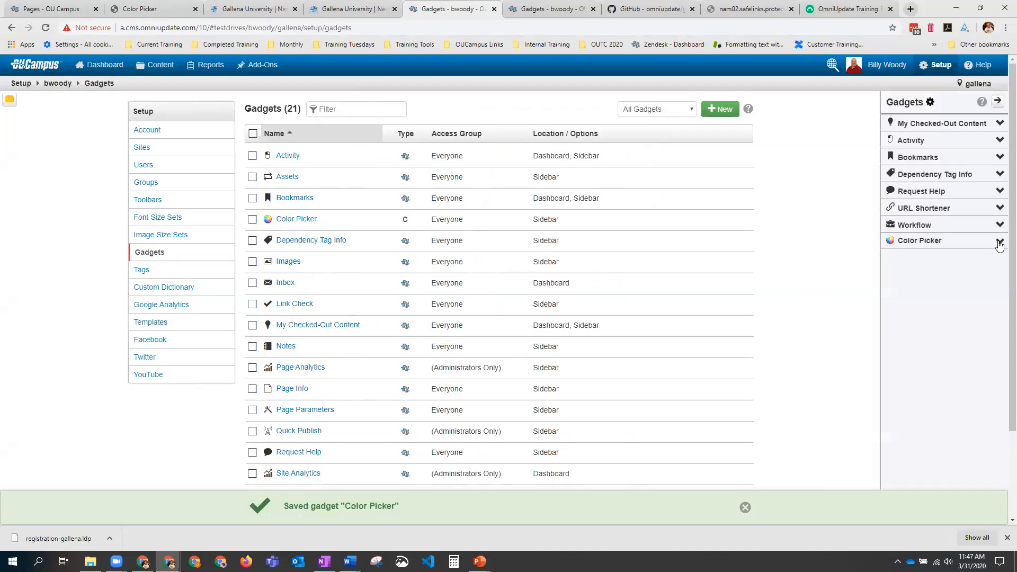
pyautogui.click(999, 242)
pyautogui.click(909, 301)
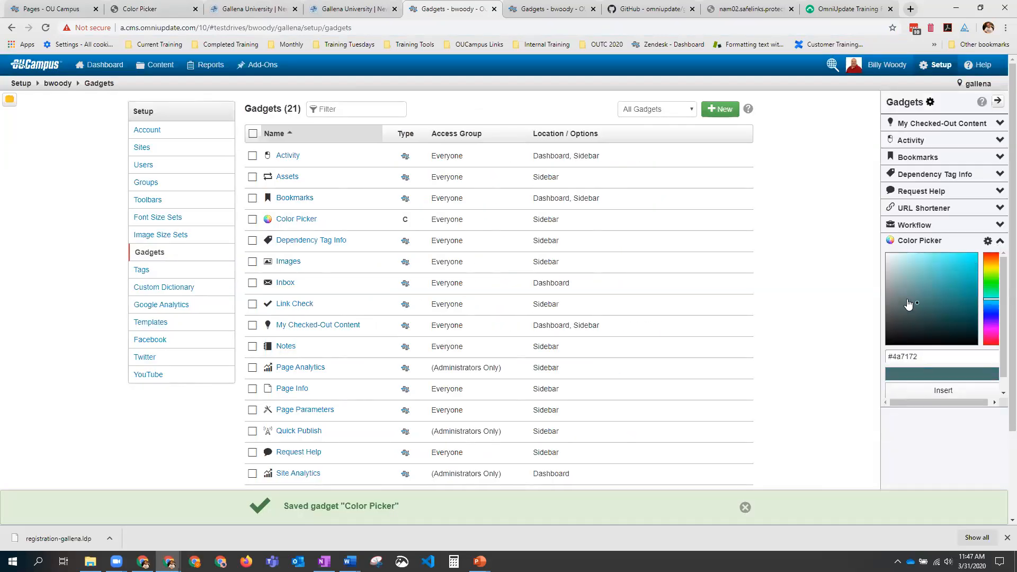
pyautogui.moveTo(938, 300)
pyautogui.mouseDown()
pyautogui.moveTo(919, 295)
pyautogui.moveTo(946, 286)
pyautogui.moveTo(945, 315)
pyautogui.moveTo(943, 295)
pyautogui.mouseUp()
pyautogui.click(952, 389)
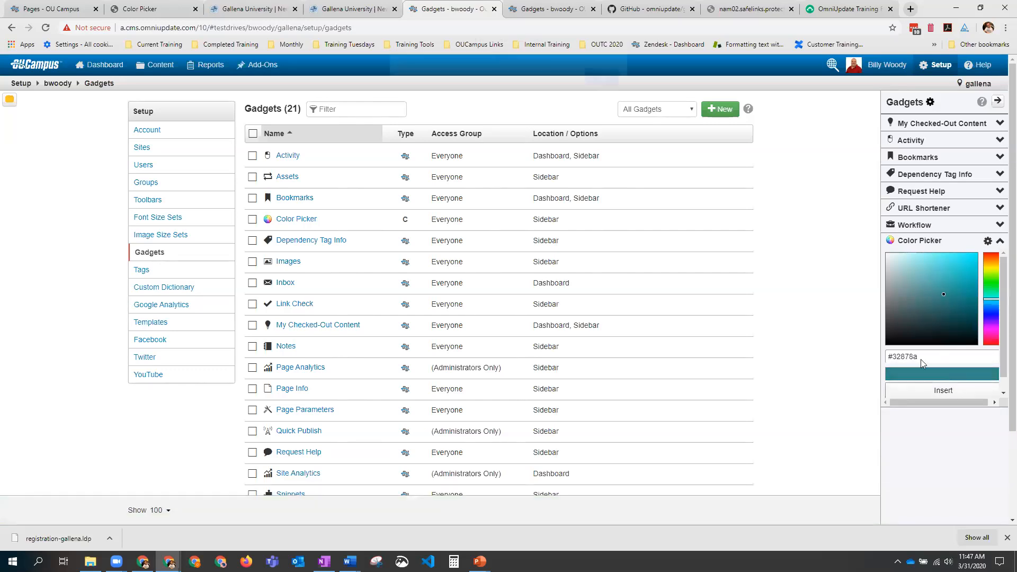
# Step: Switch to the GitHub browser tab and look over the files of the gadget-sample-colorpicker repository
pyautogui.click(599, 88)
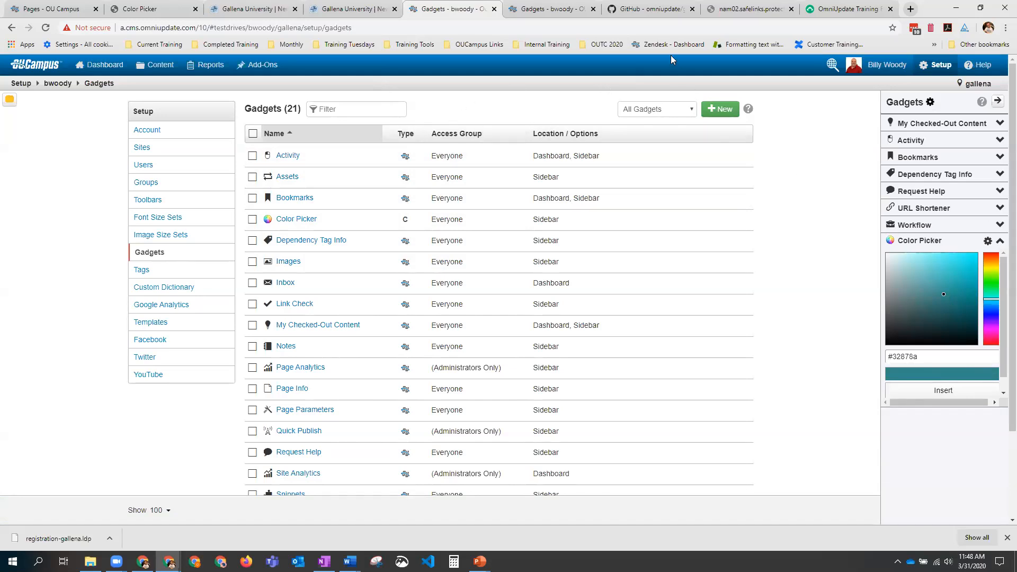
pyautogui.click(647, 10)
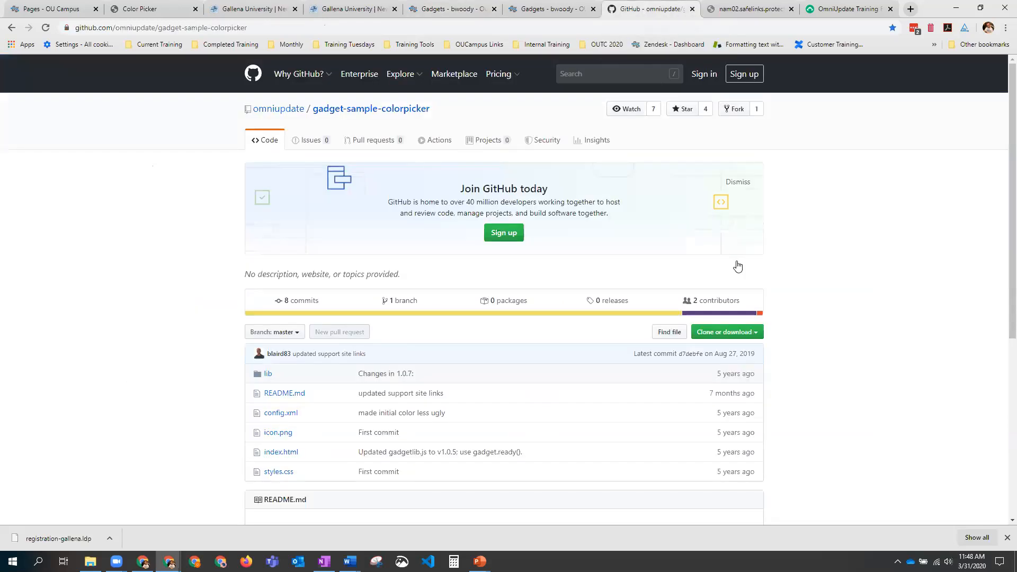
pyautogui.scroll(-1, 738, 265)
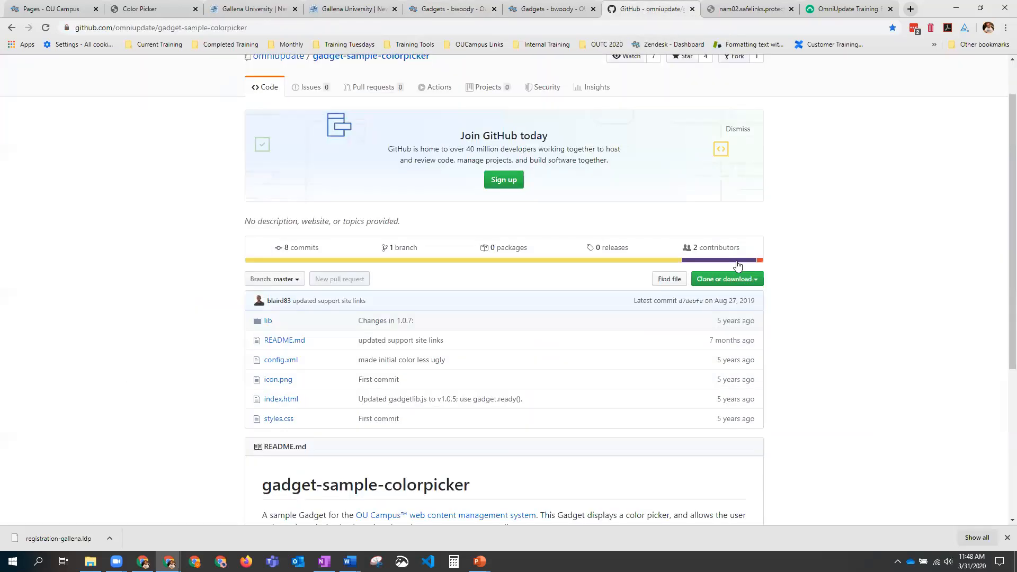